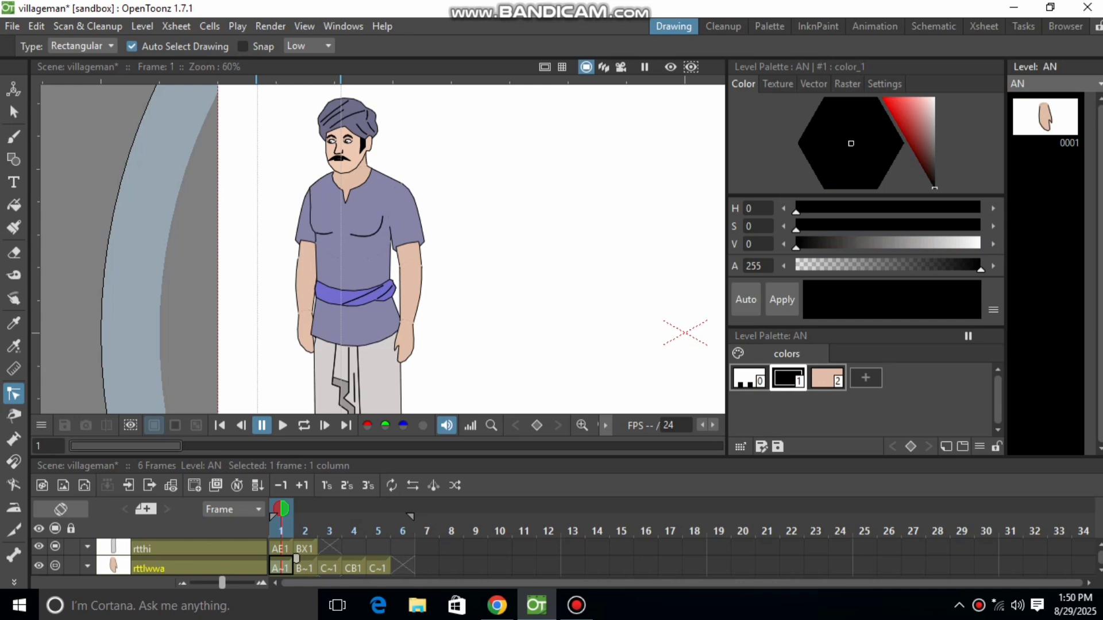
- Add frames 2 to 4 to level AN, the hand drawing of the rttlwwa column
left_click(1045, 118)
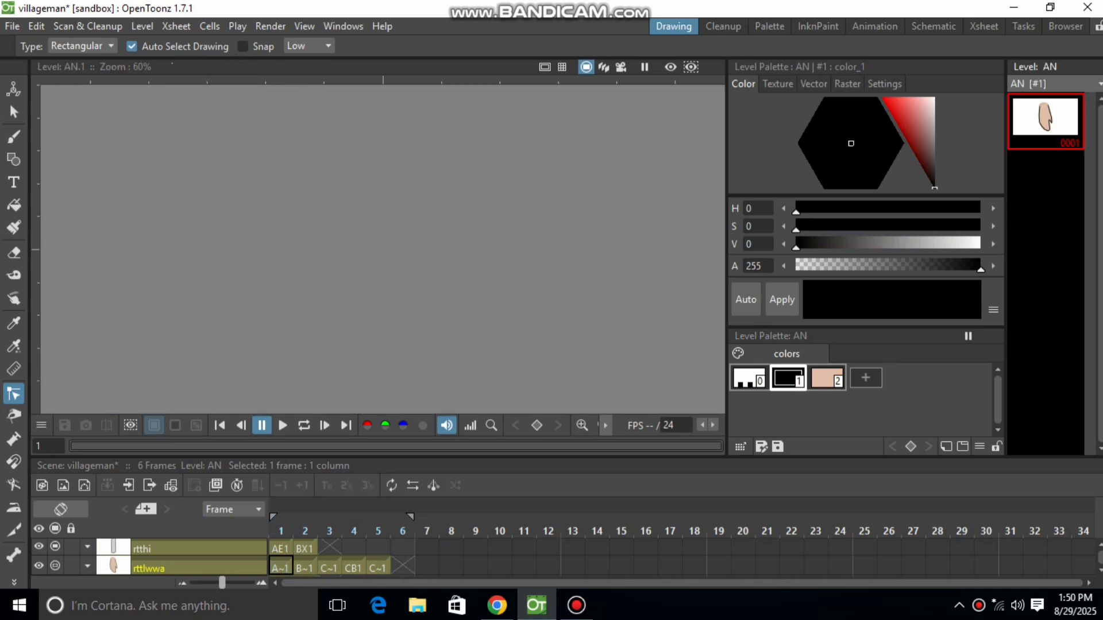
right_click(1045, 120)
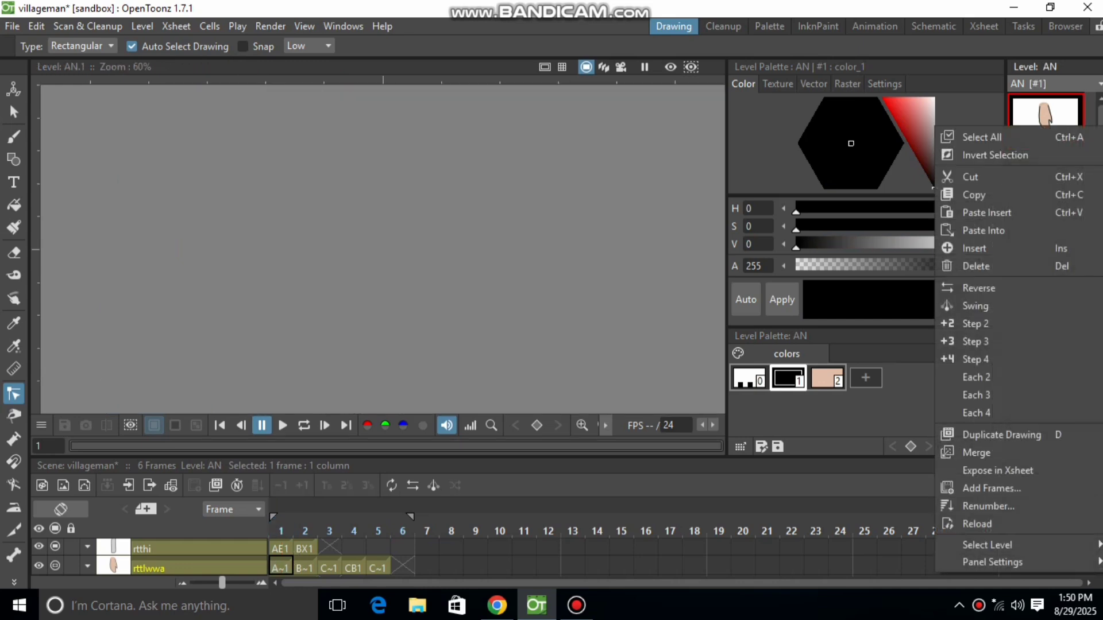
key("Down")
key("Up")
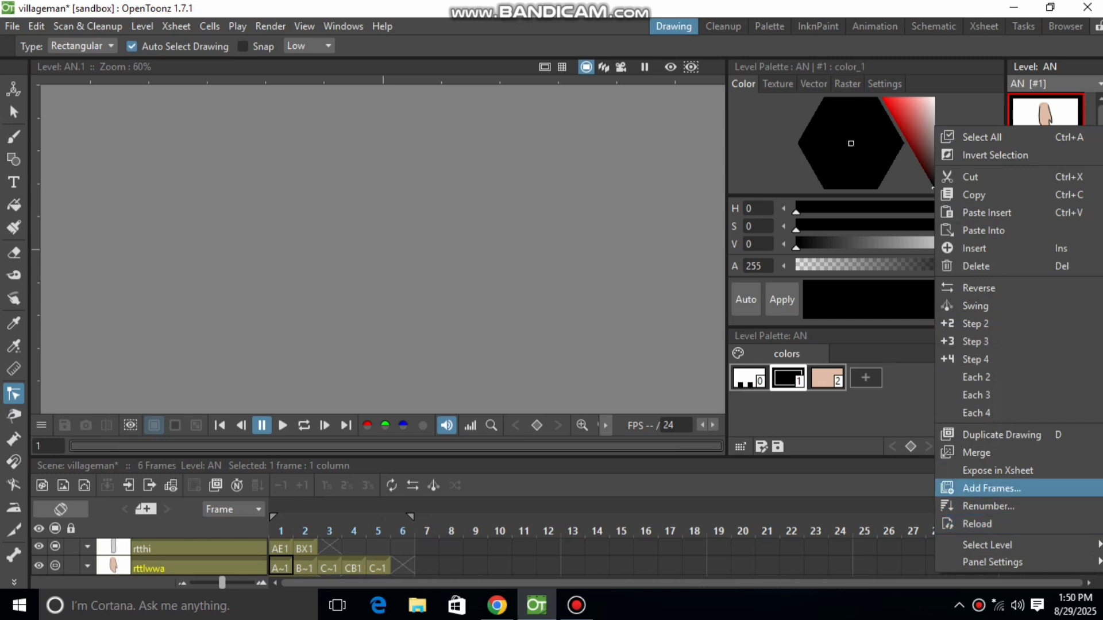
key("Up")
key("Down")
key("Return")
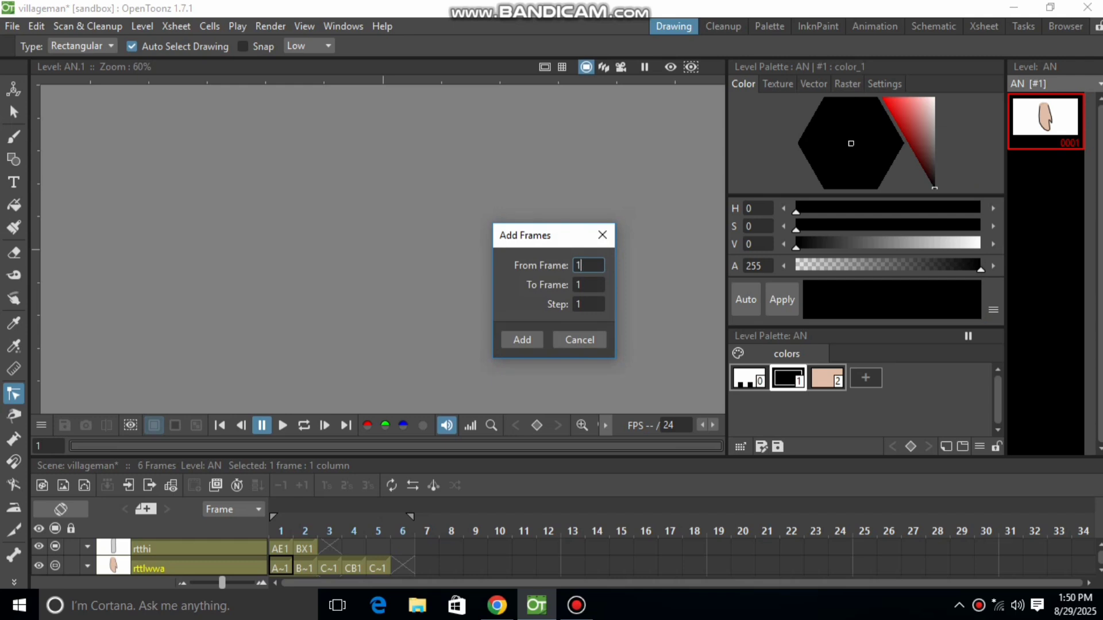
key("BackSpace")
type("2")
key("Tab")
type("4")
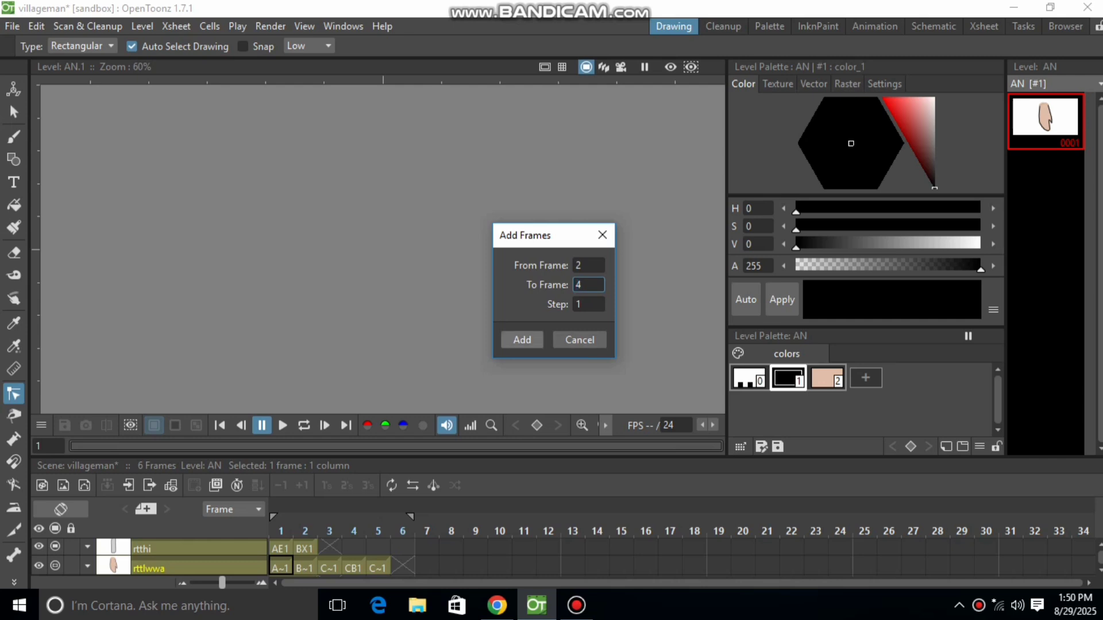
key("Return")
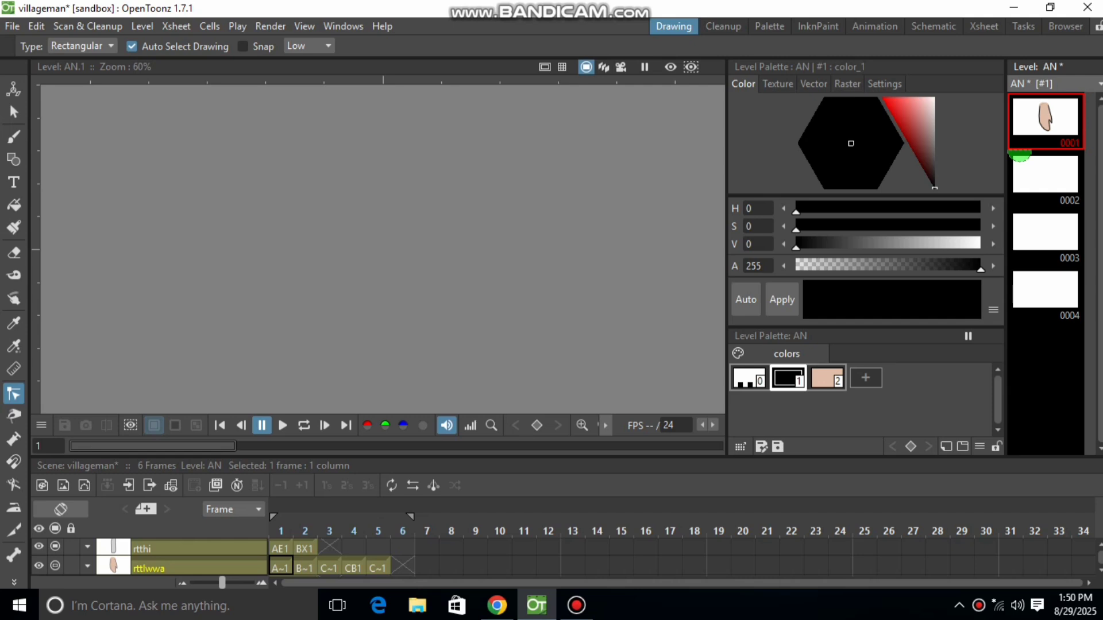
- Extend level AN with another set of added frames, from frame 4 to frame 6
left_click(1045, 291)
right_click(1045, 292)
left_click(1029, 361)
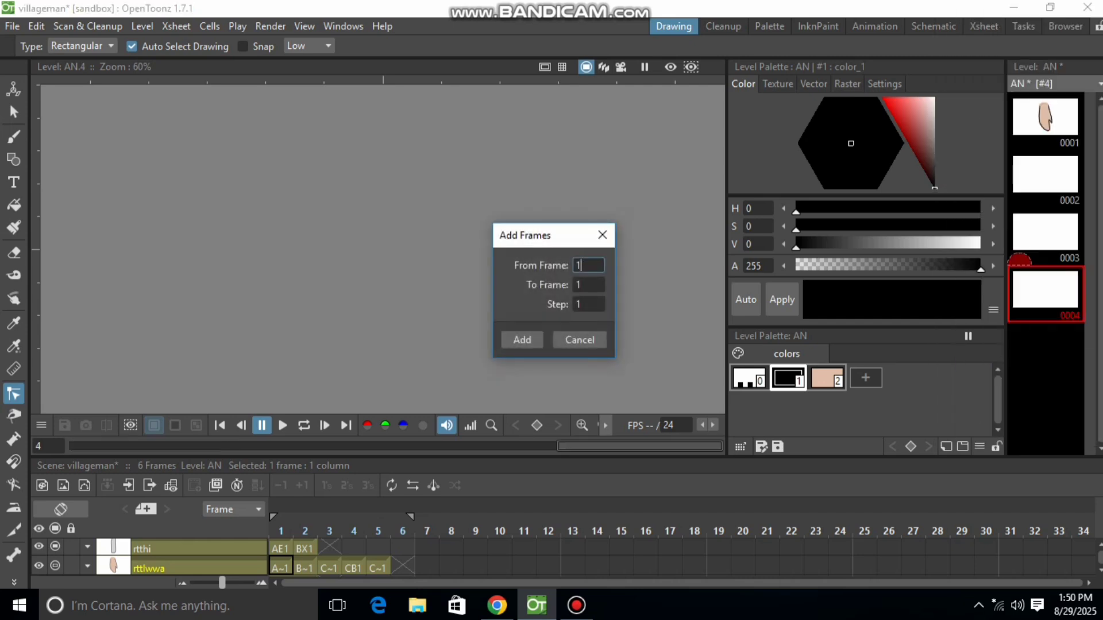
key("BackSpace")
type("4")
key("Tab")
key("BackSpace")
type("6")
key("Return")
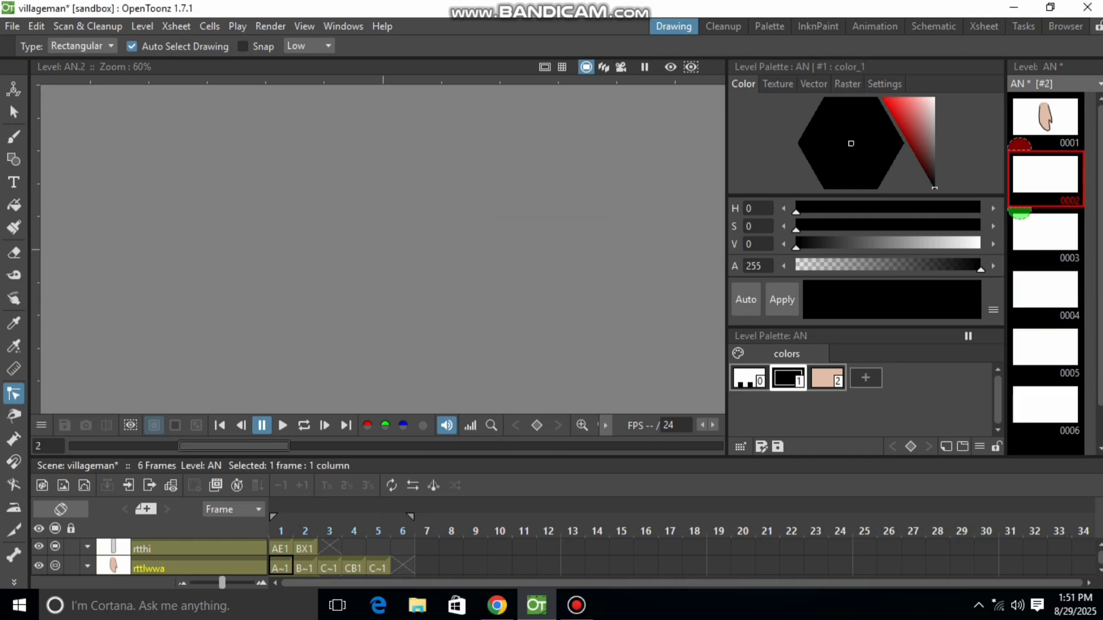
- Copy the whole BW hand drawing from scene frame 2 of rttlwwa into drawing 0002 of level AN
left_click(305, 567)
left_click(14, 112)
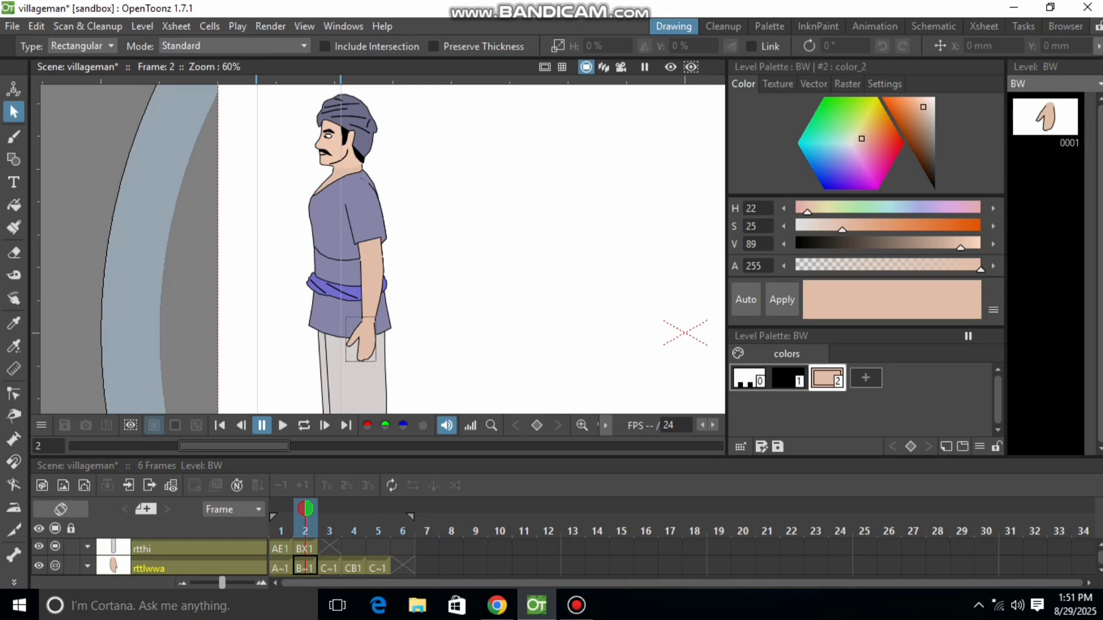
left_click_drag(300, 292, 420, 372)
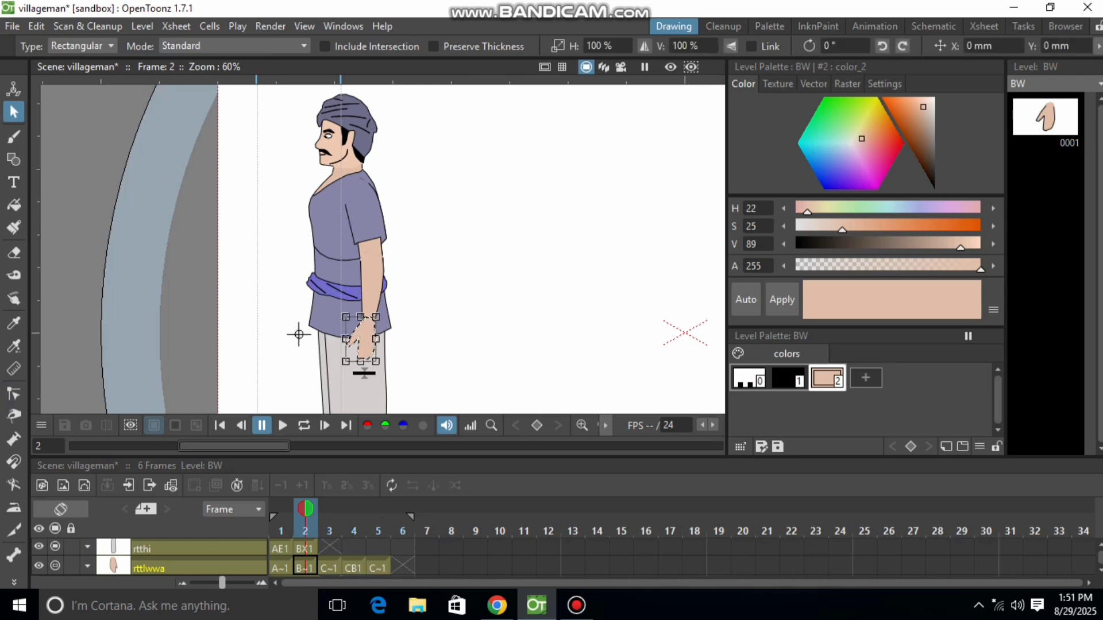
left_click(281, 567)
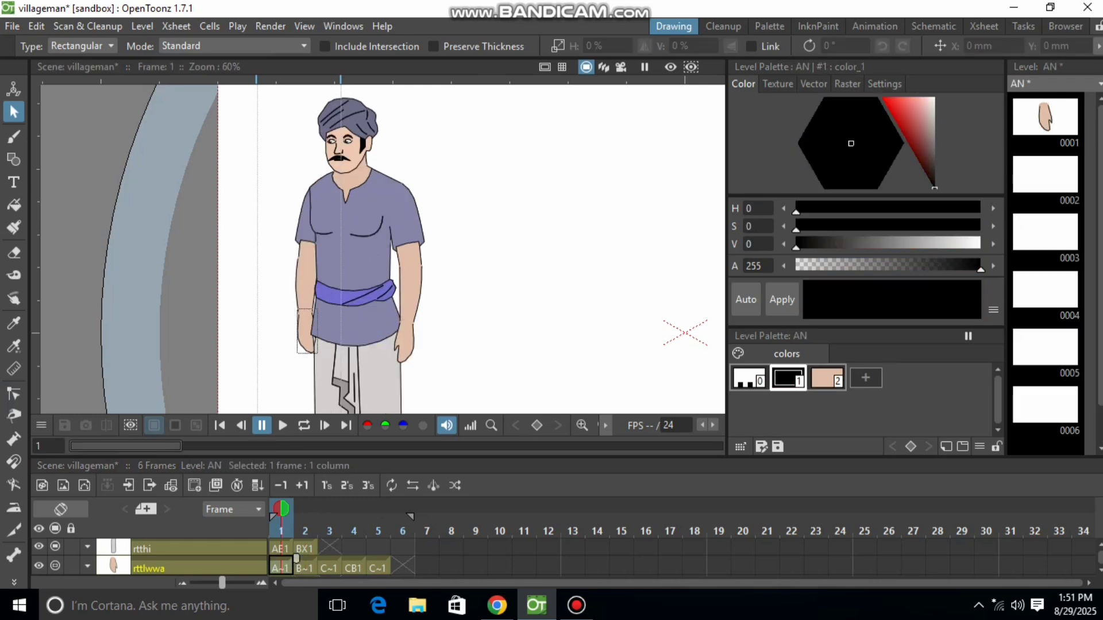
left_click(1046, 175)
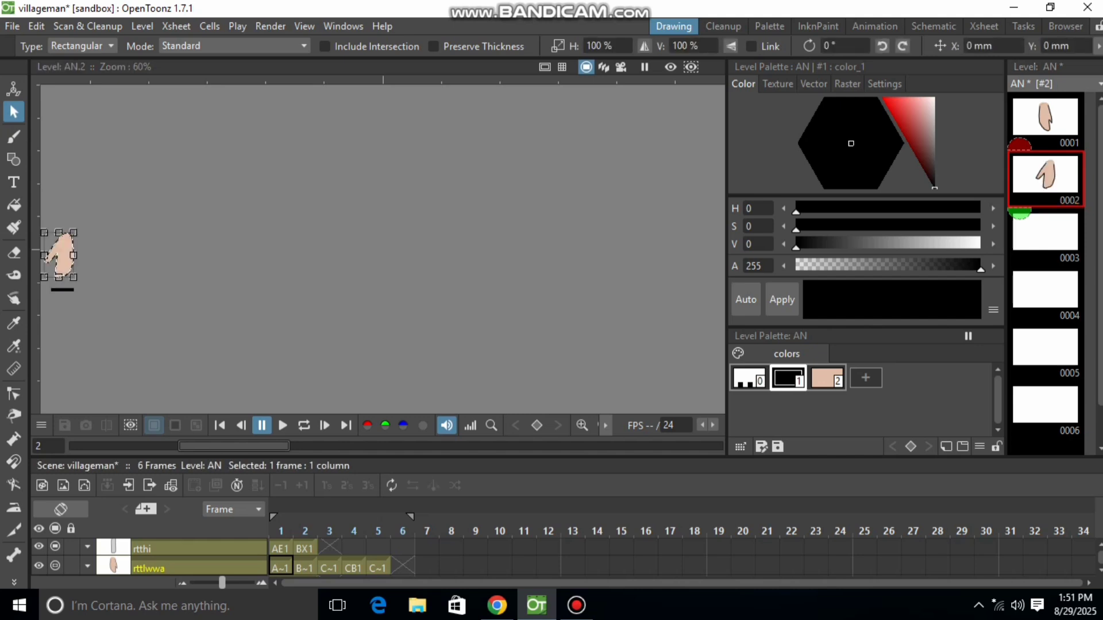
- Copy the CA hand drawing from scene frame 3 into drawing 0003 of level AN
left_click(305, 567)
left_click(329, 568)
left_click_drag(229, 285, 332, 337)
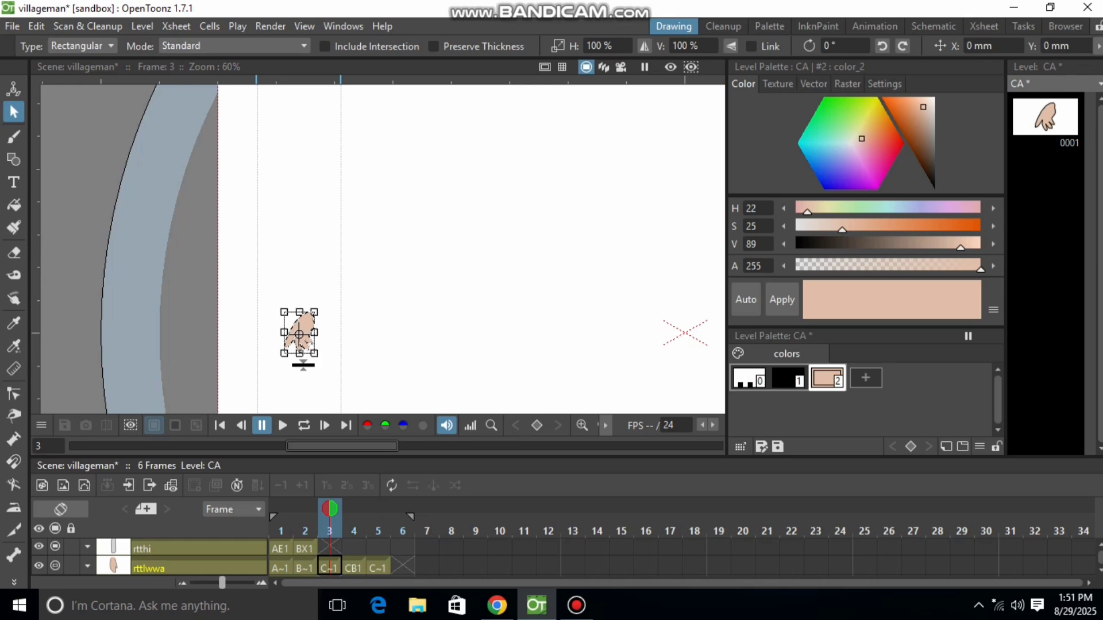
left_click(281, 568)
left_click(1045, 233)
key("ctrl+v")
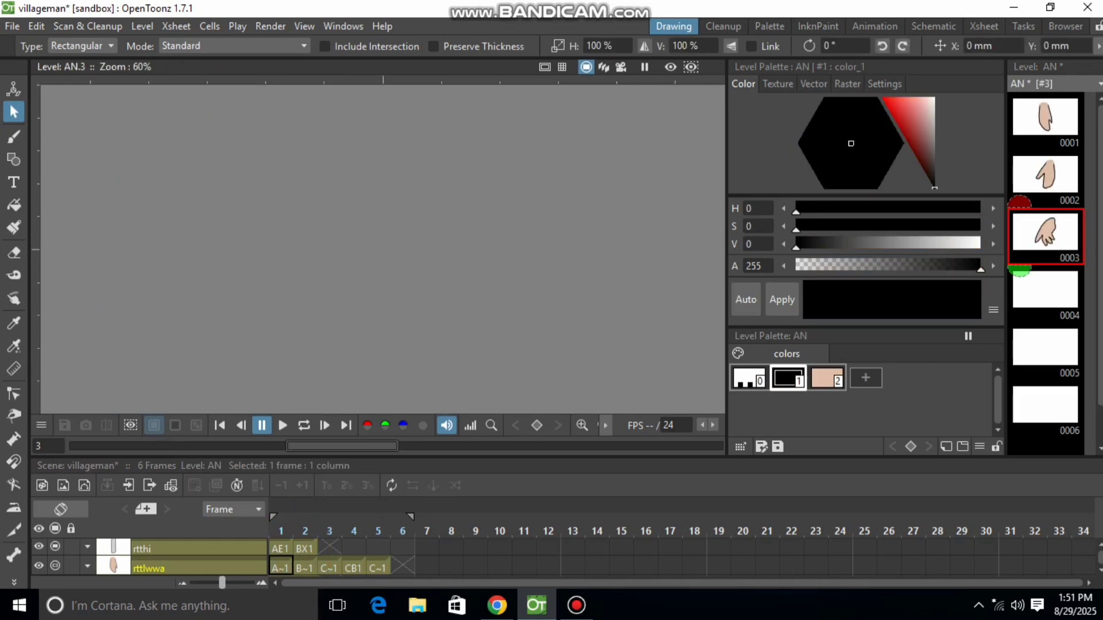
- Copy the CB hand drawing from scene frame 4 into drawing 0004 of level AN
left_click(281, 568)
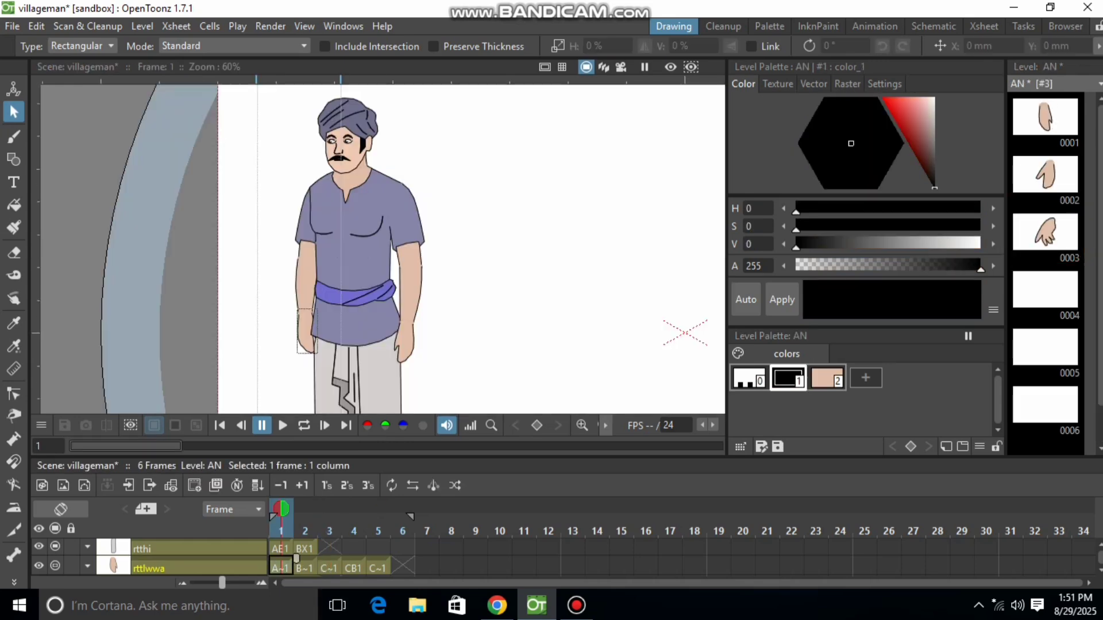
left_click(353, 569)
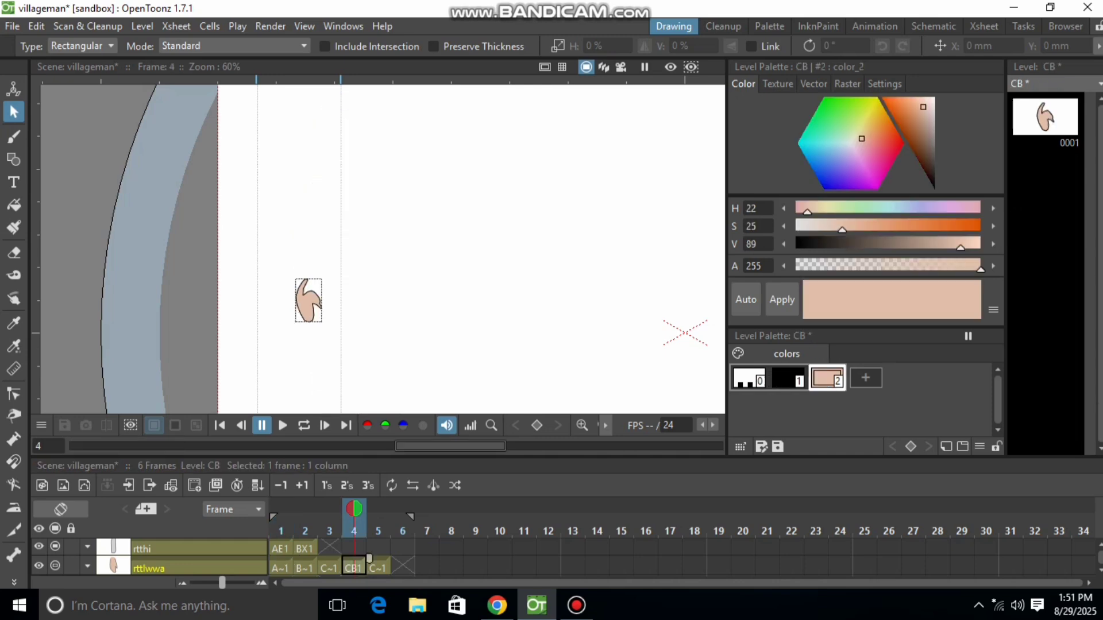
left_click(310, 302)
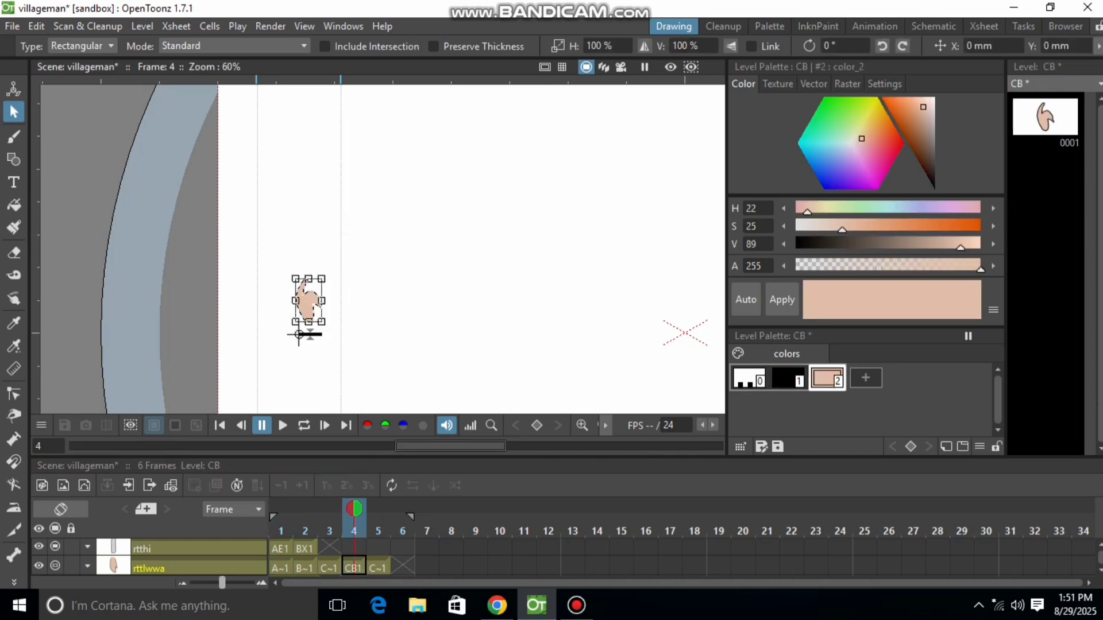
left_click(280, 567)
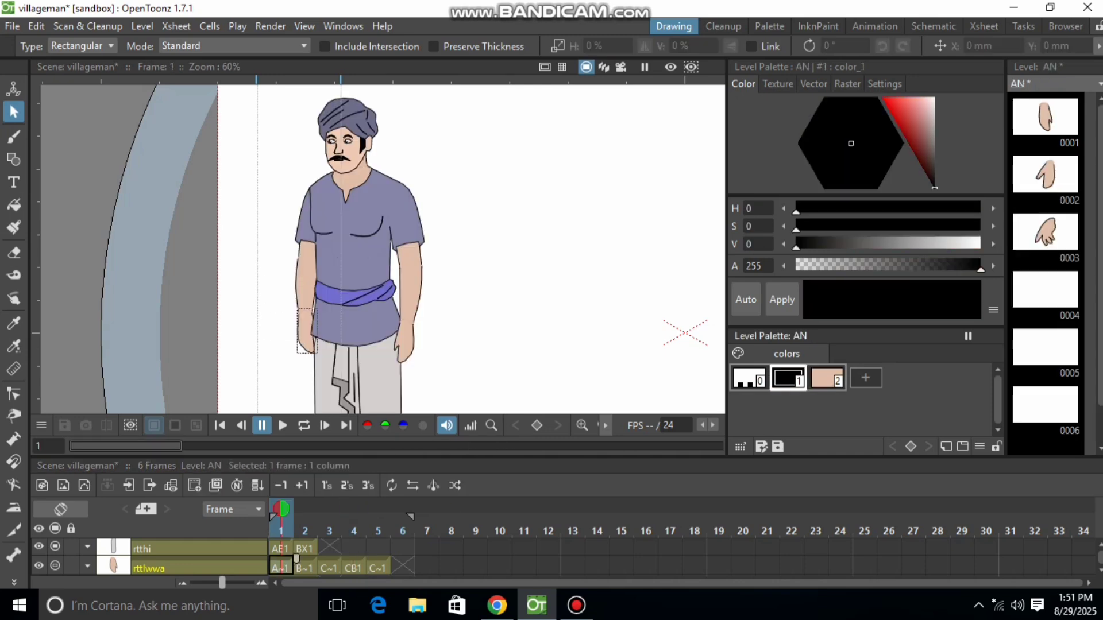
left_click(1045, 291)
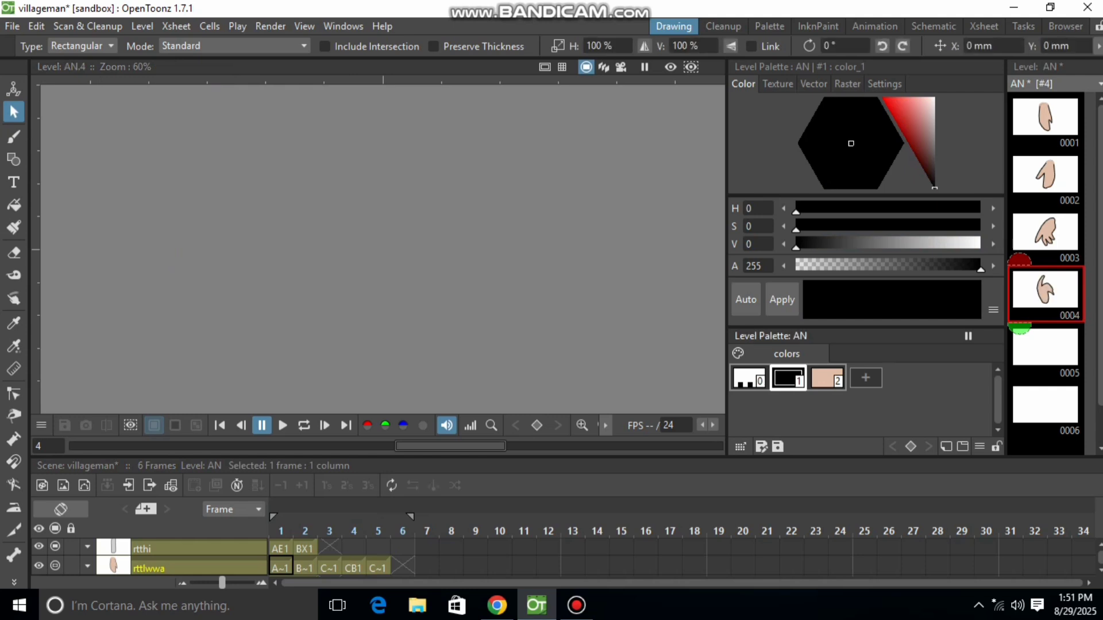
- Copy the CC open-hand drawing from scene frame 5 into drawing 0005 of level AN
left_click(378, 568)
left_click(296, 324)
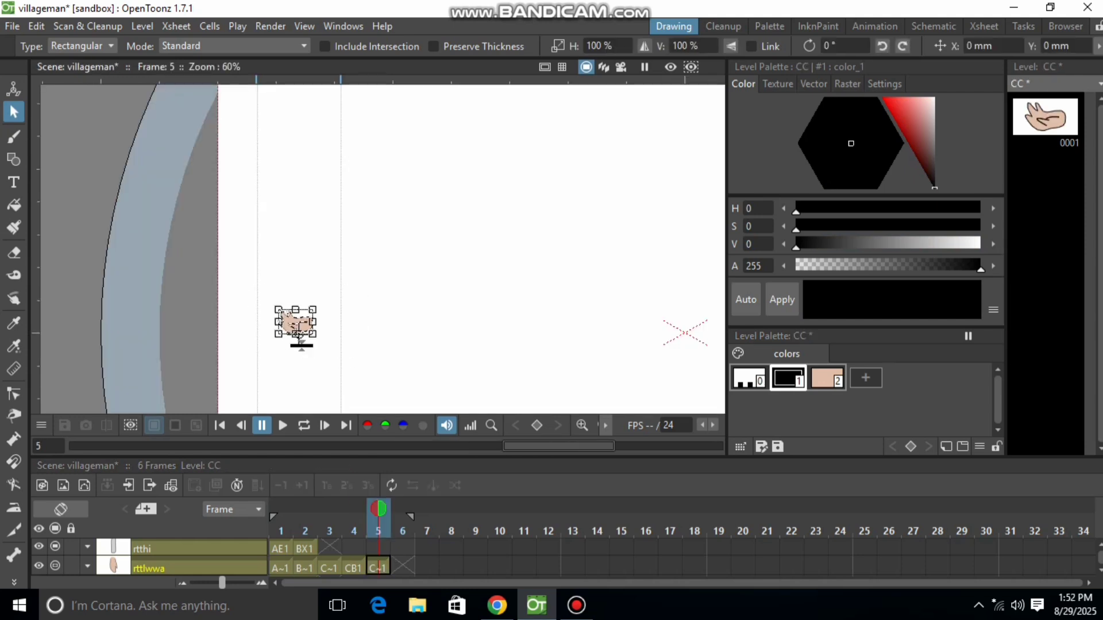
left_click(281, 568)
left_click(1046, 347)
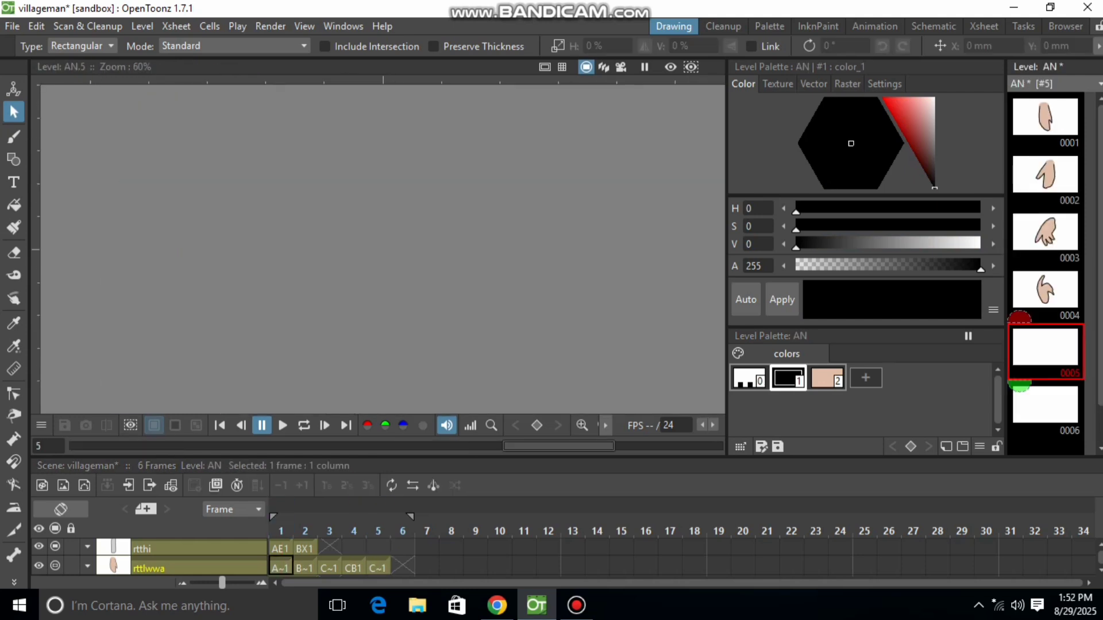
key("ctrl+v")
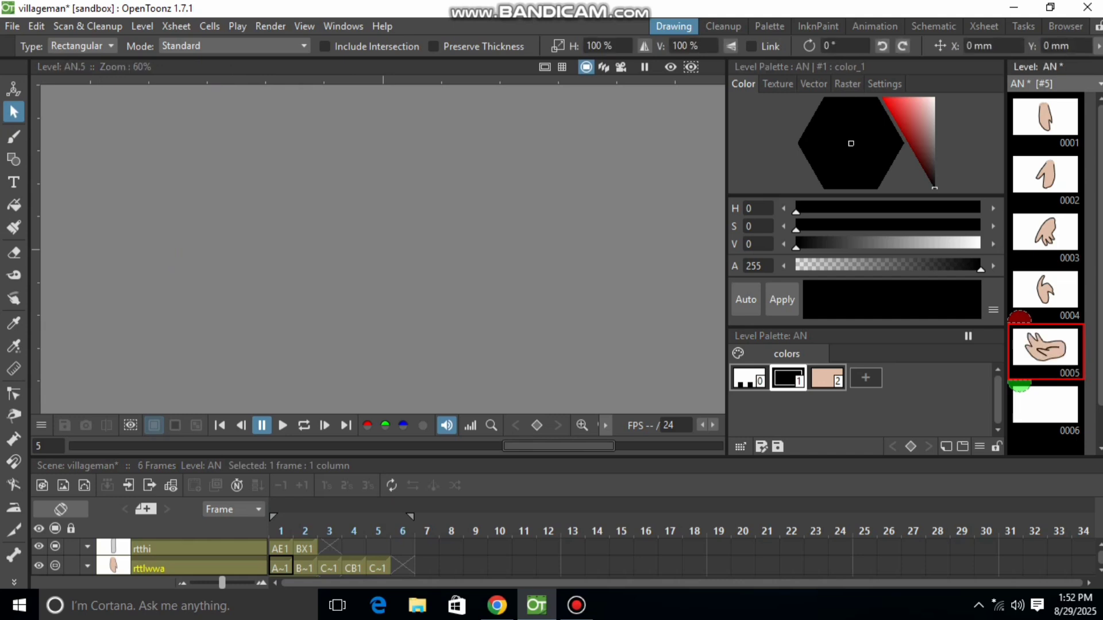
- Flip back and forth through drawings 0001 to 0005 of level AN to compare the shape and placement of the hand poses
left_click(1046, 118)
scroll(498, 298, "down", 3)
left_click(1045, 347)
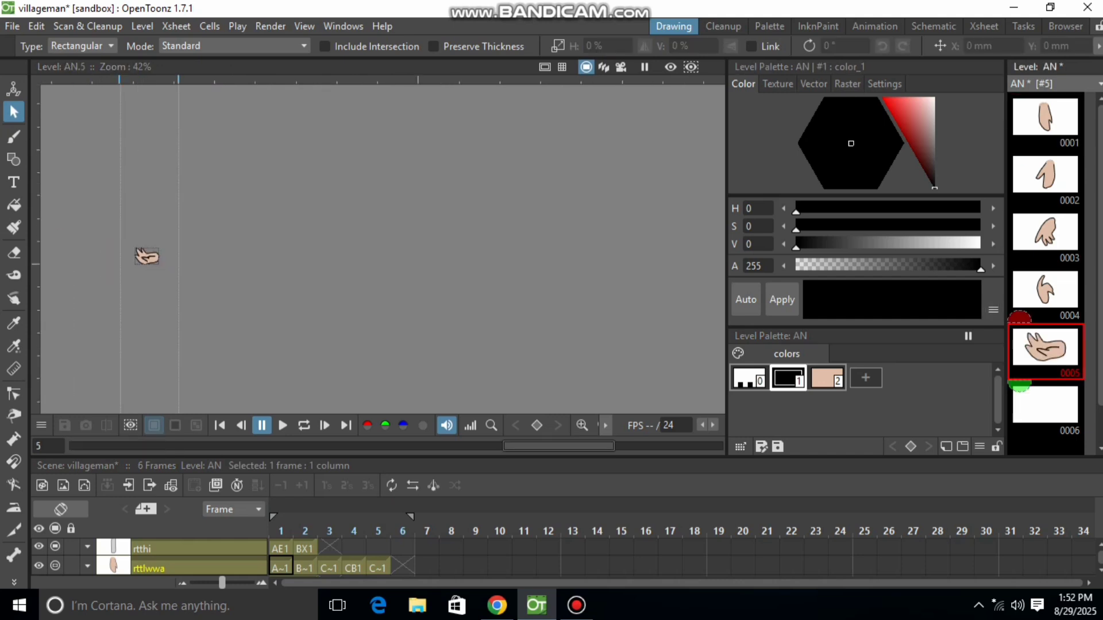
key("Up")
key("Up")
key("Up")
key("Up")
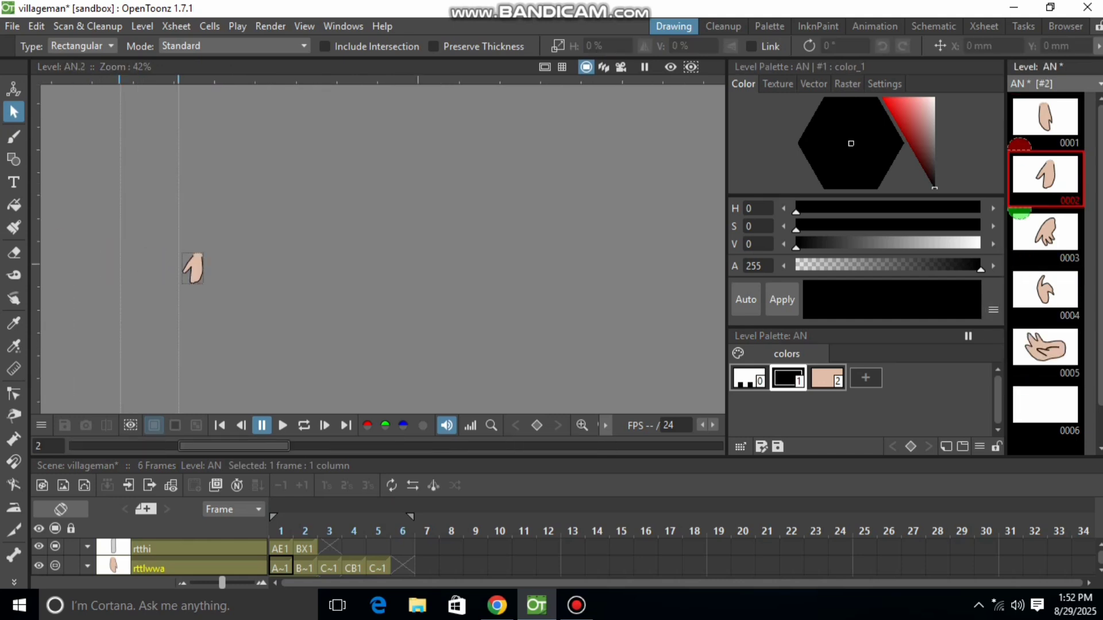
scroll(97, 269, "up", 7)
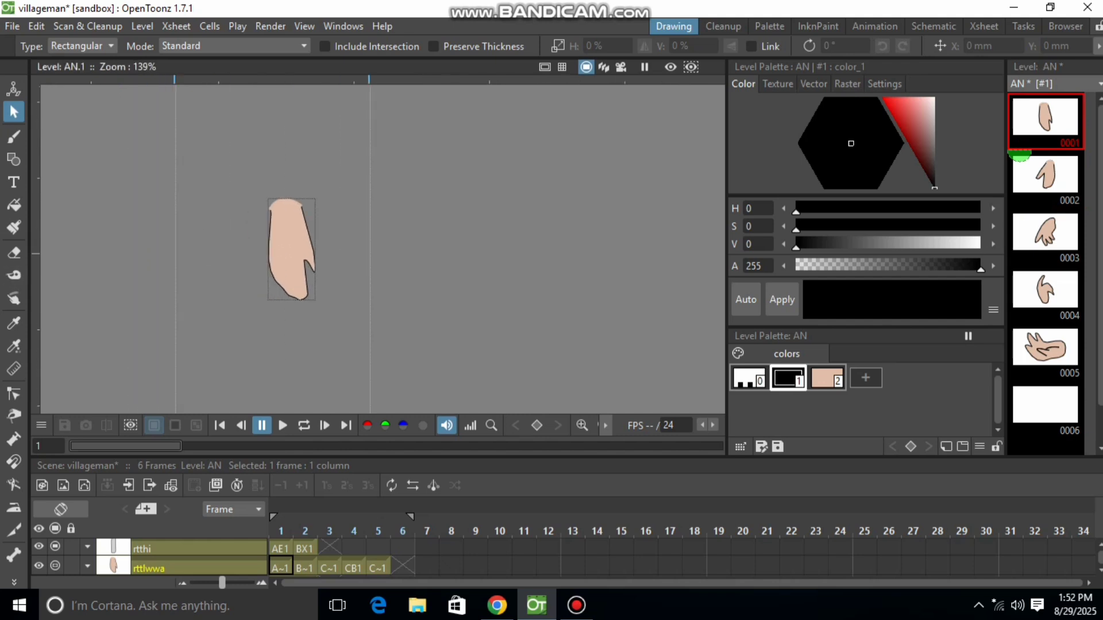
key("Down")
key("Down")
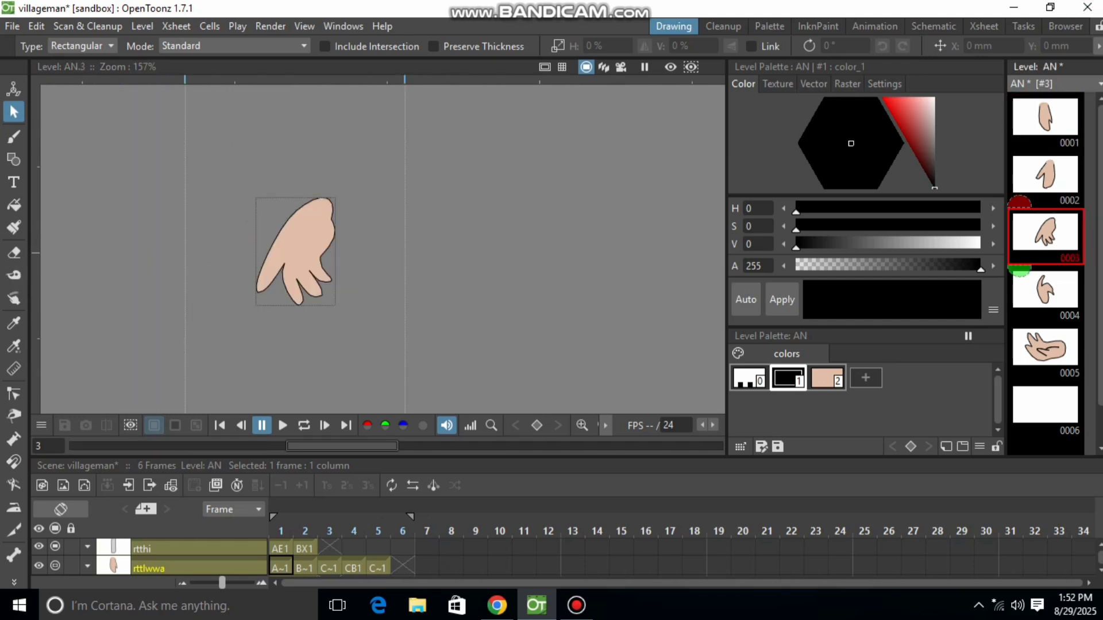
key("Down")
key("Down")
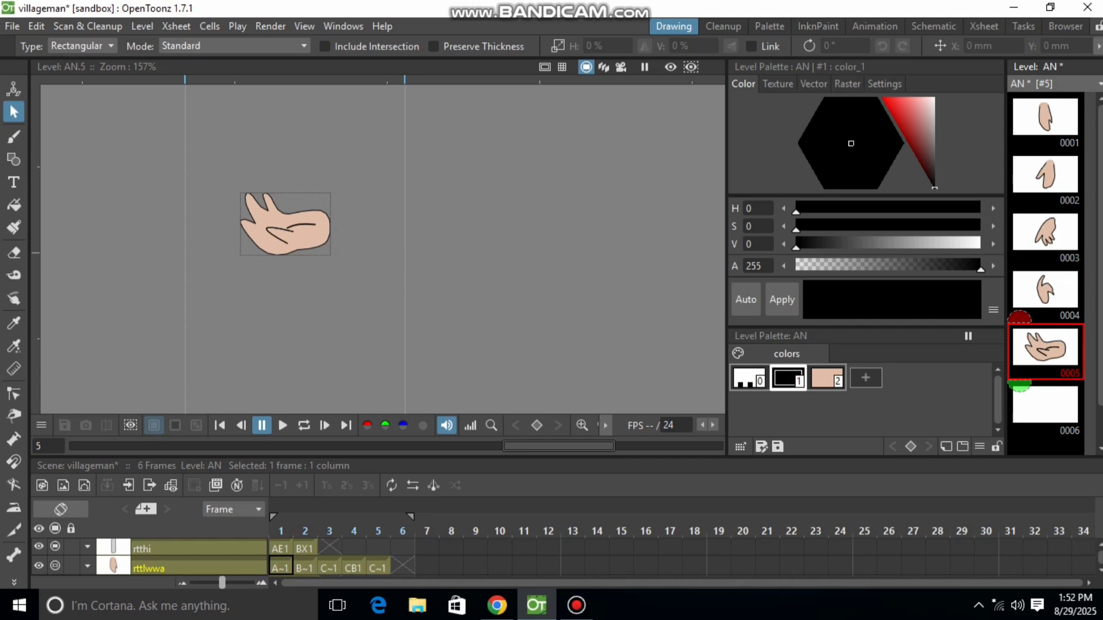
key("Up")
key("Up")
key("Up")
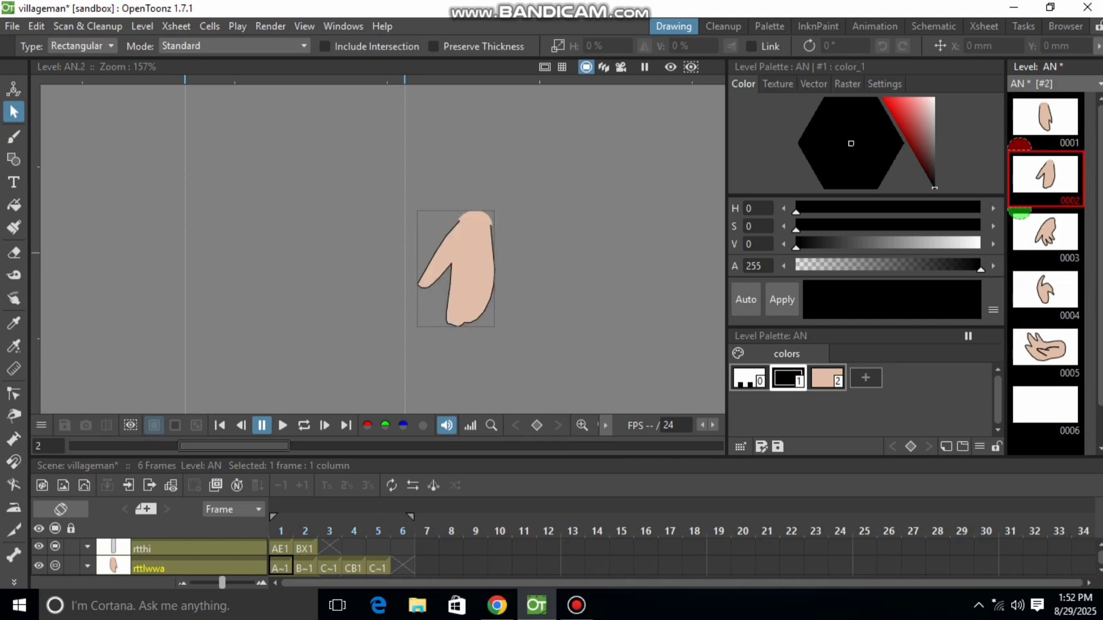
key("Down")
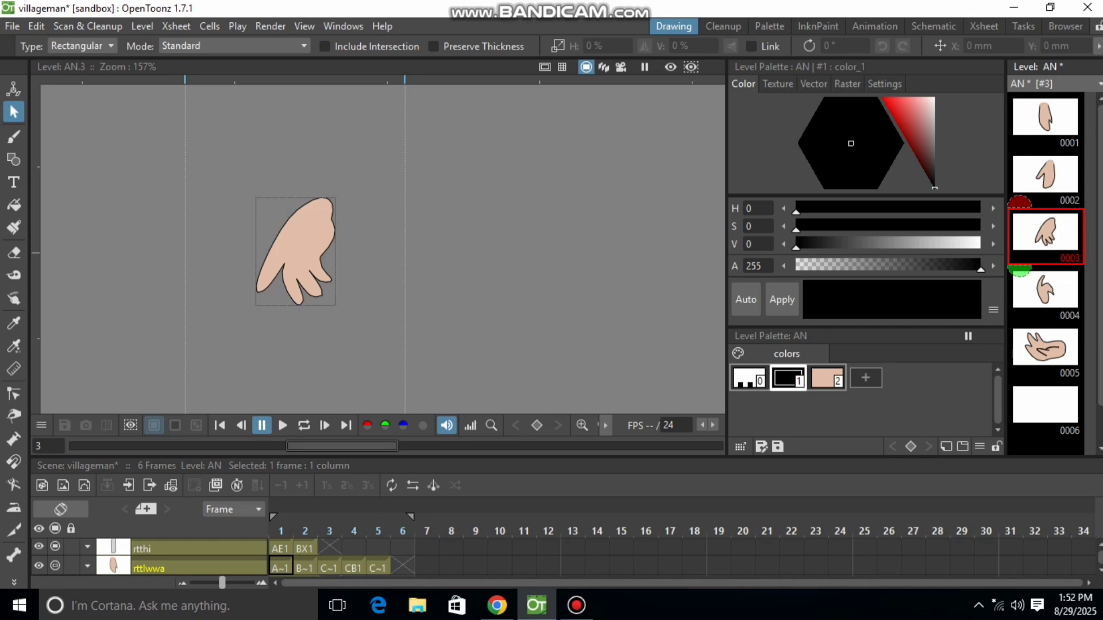
key("Down")
key("Down")
- Select the rttlwwa cell at scene frame 1 and switch to the Animation workspace with the character's upper body enlarged
left_click(280, 550)
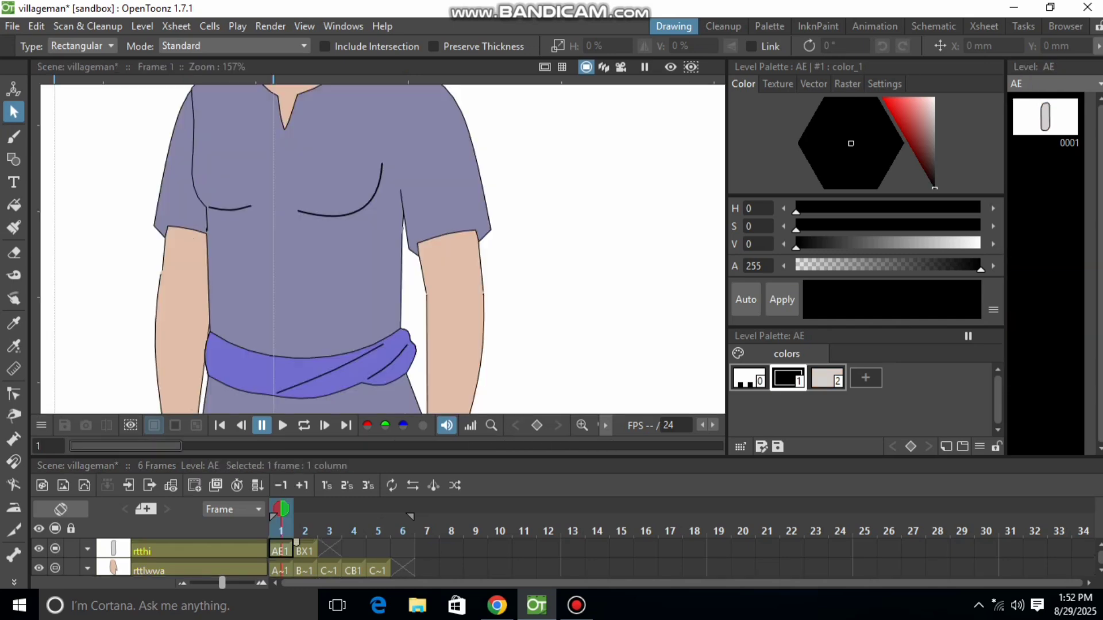
scroll(437, 276, "down", 5)
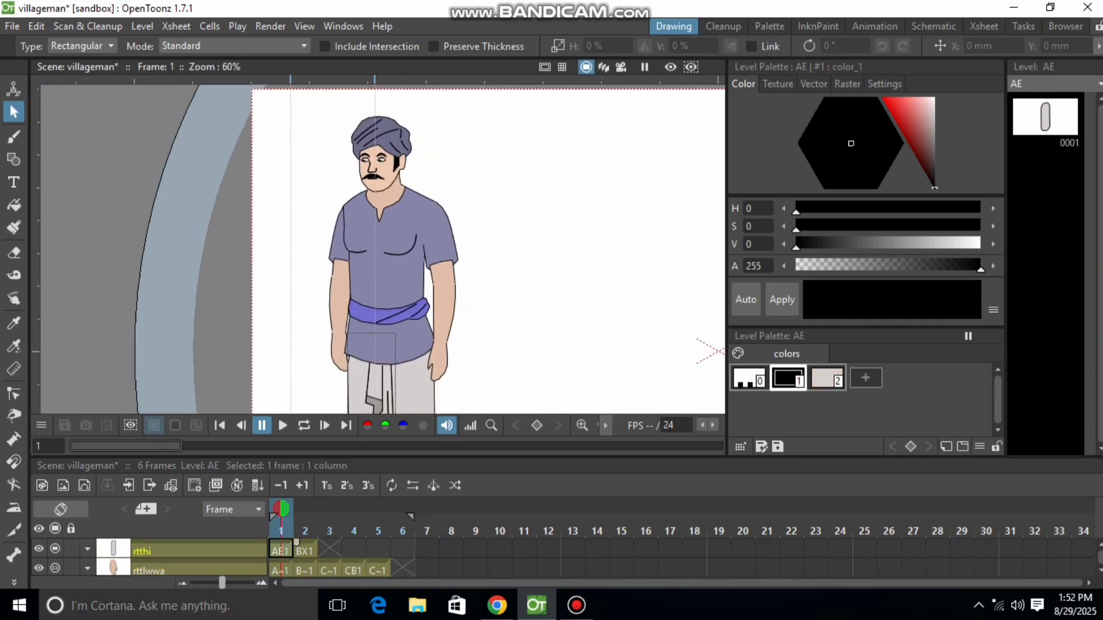
left_click(280, 570)
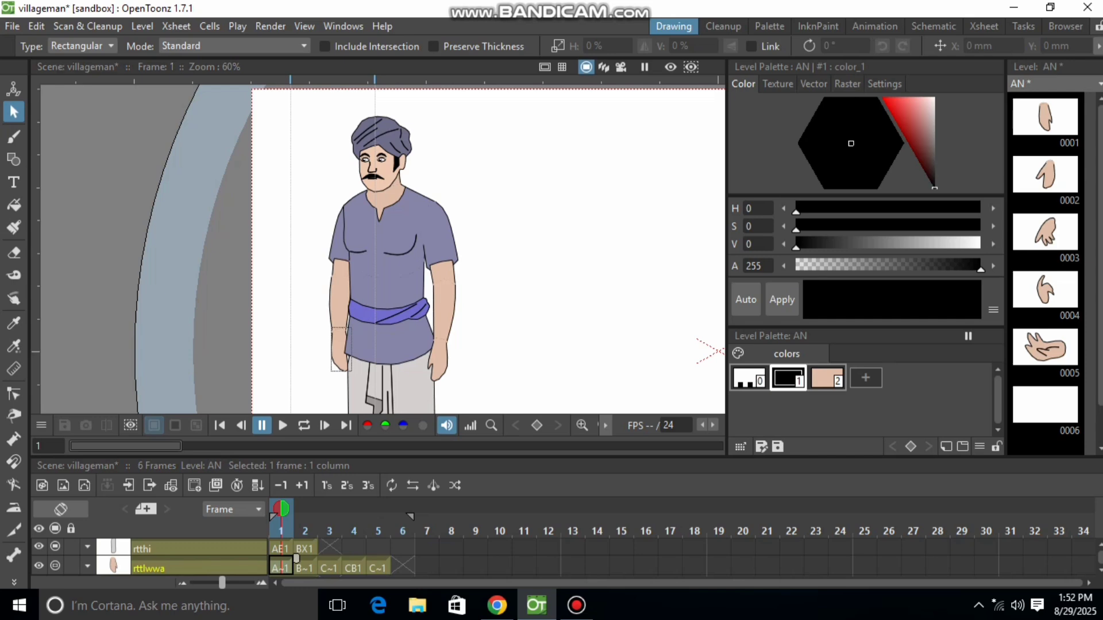
left_click(875, 26)
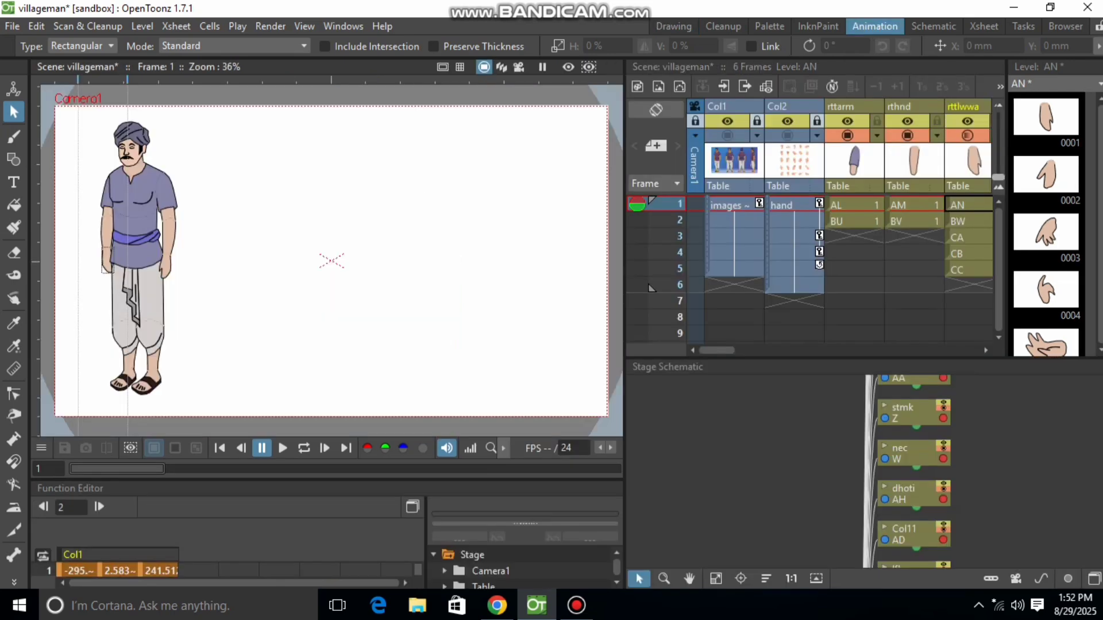
scroll(65, 189, "up", 2)
key("plus")
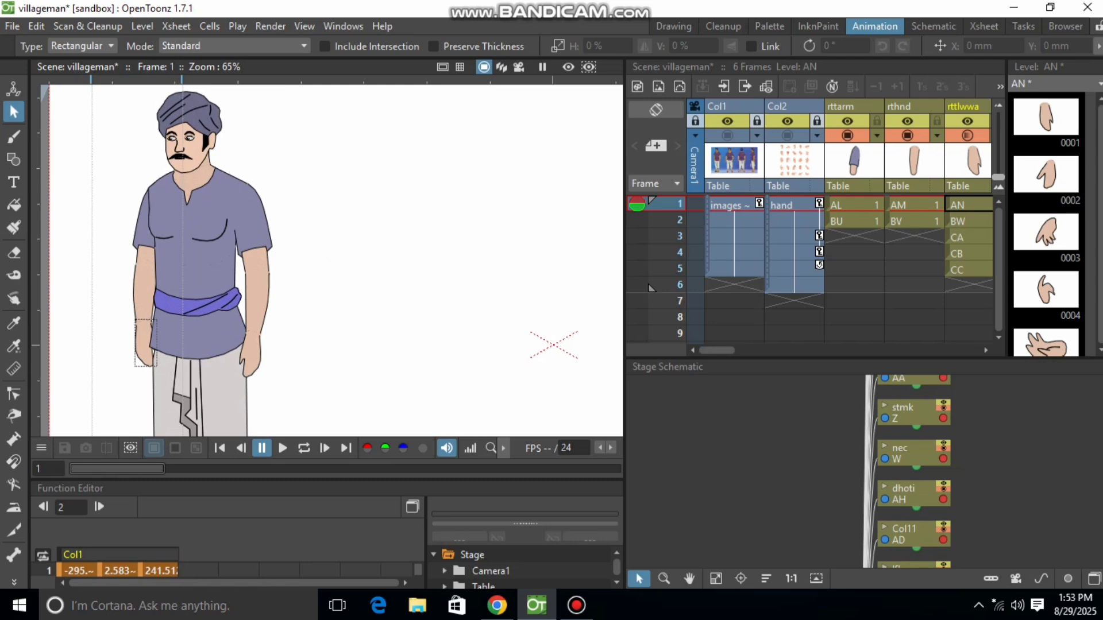
key("plus")
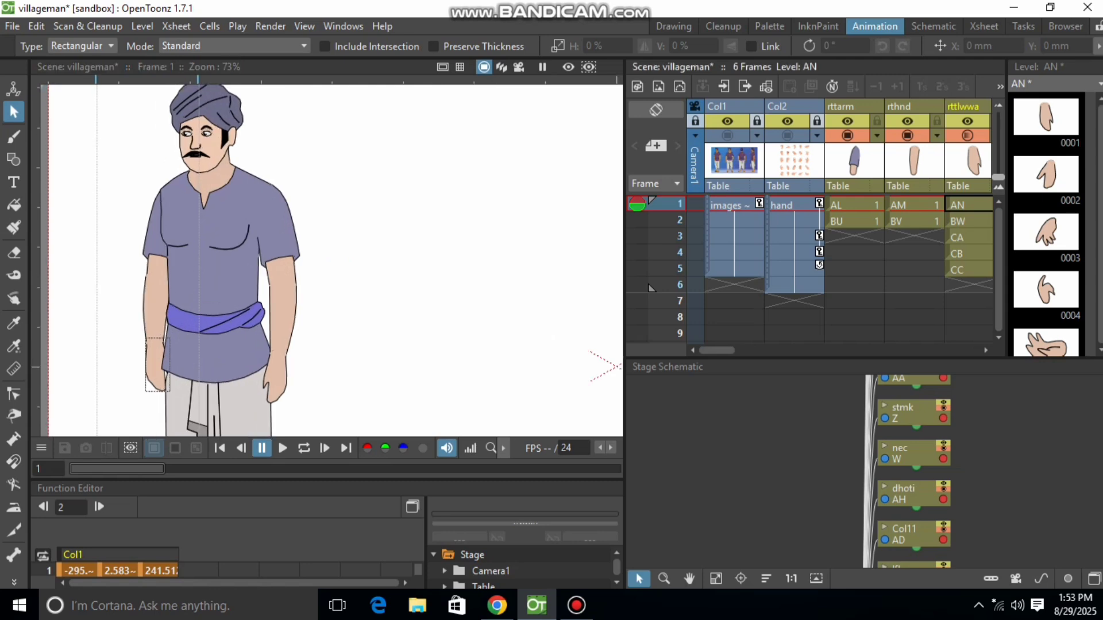
- Delete the CA, CB and CC cells from frames 3 to 5 of the rttlwwa column
left_click_drag(716, 350, 733, 351)
left_click_drag(879, 237, 879, 270)
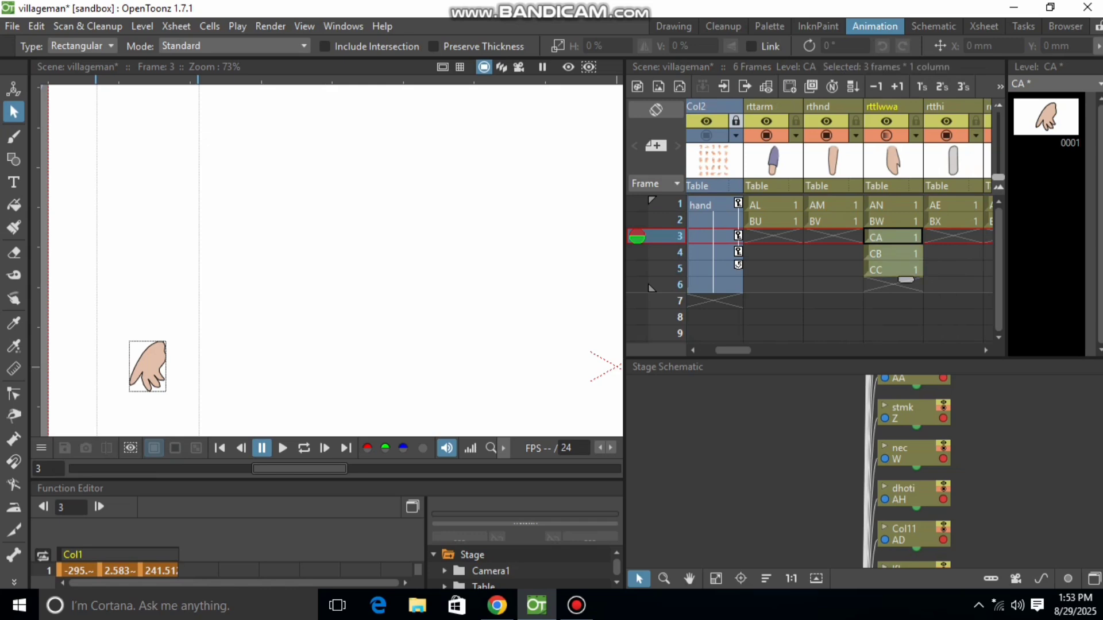
right_click(896, 264)
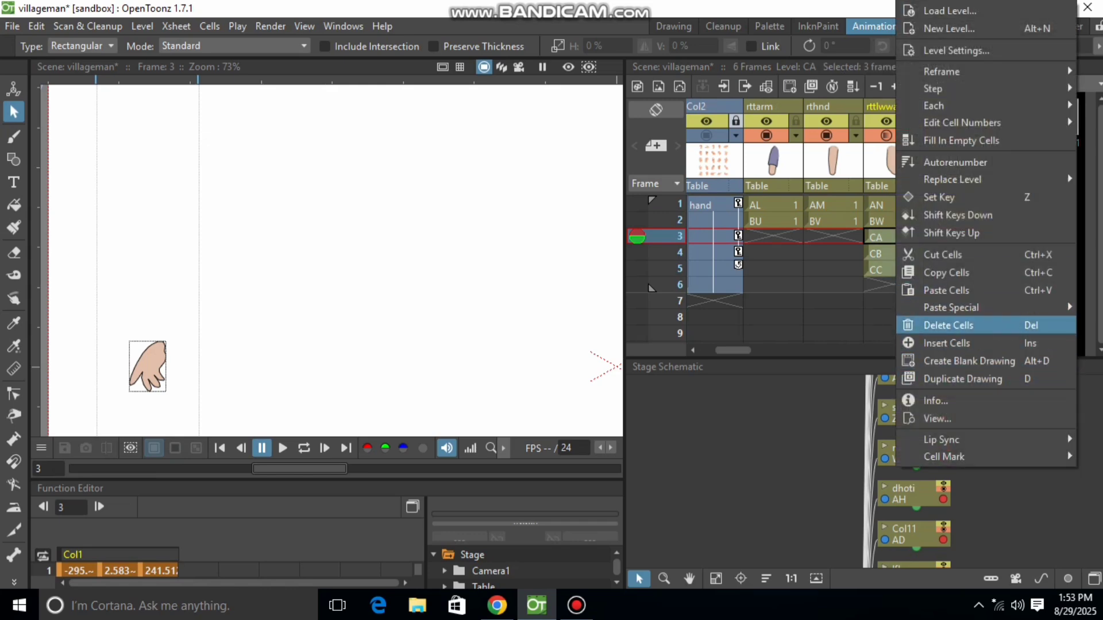
left_click(948, 325)
left_click(906, 207)
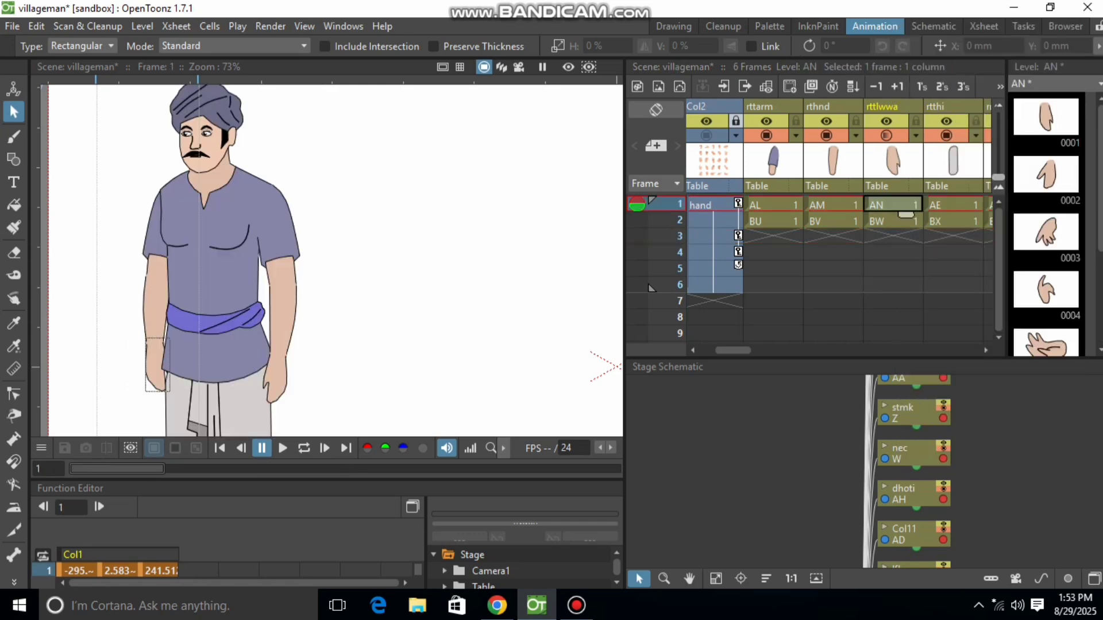
- Extend the AL, AM and AN cells of the rttarm, rthnd and rttlwwa columns from frame 1 through frame 25
left_click(786, 212)
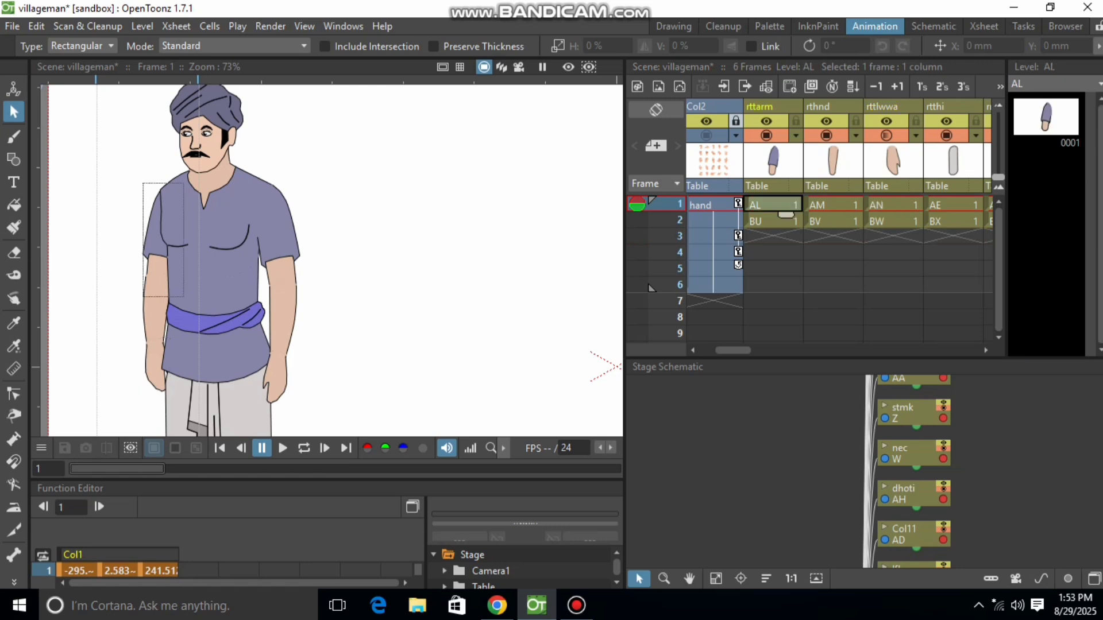
left_click_drag(785, 214, 786, 338)
scroll(786, 310, "up", 5)
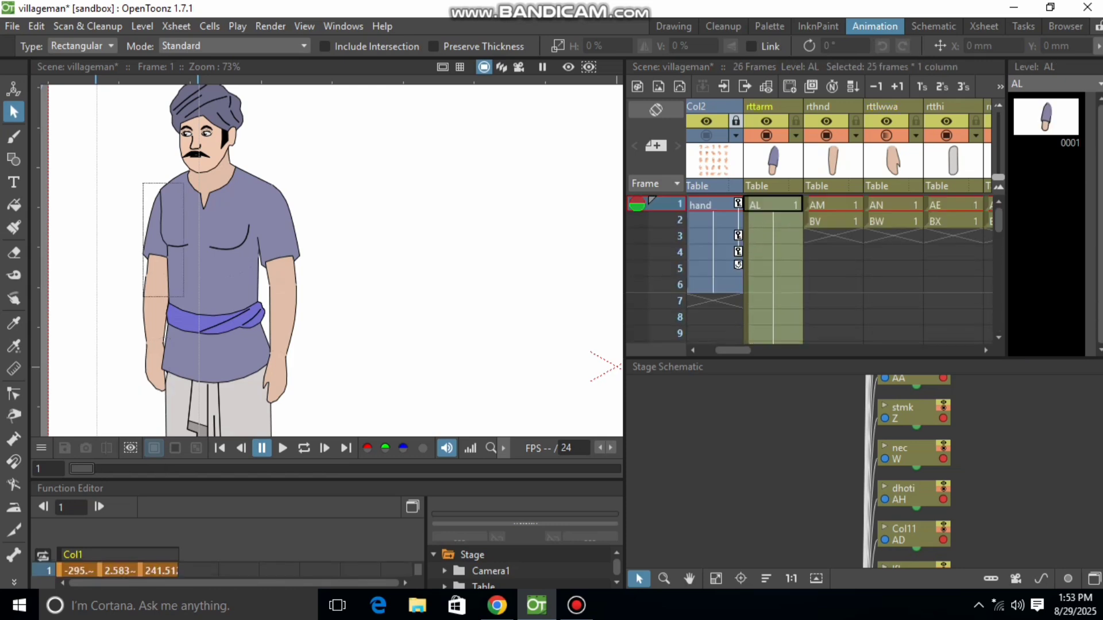
left_click(841, 207)
left_click_drag(845, 214, 845, 269)
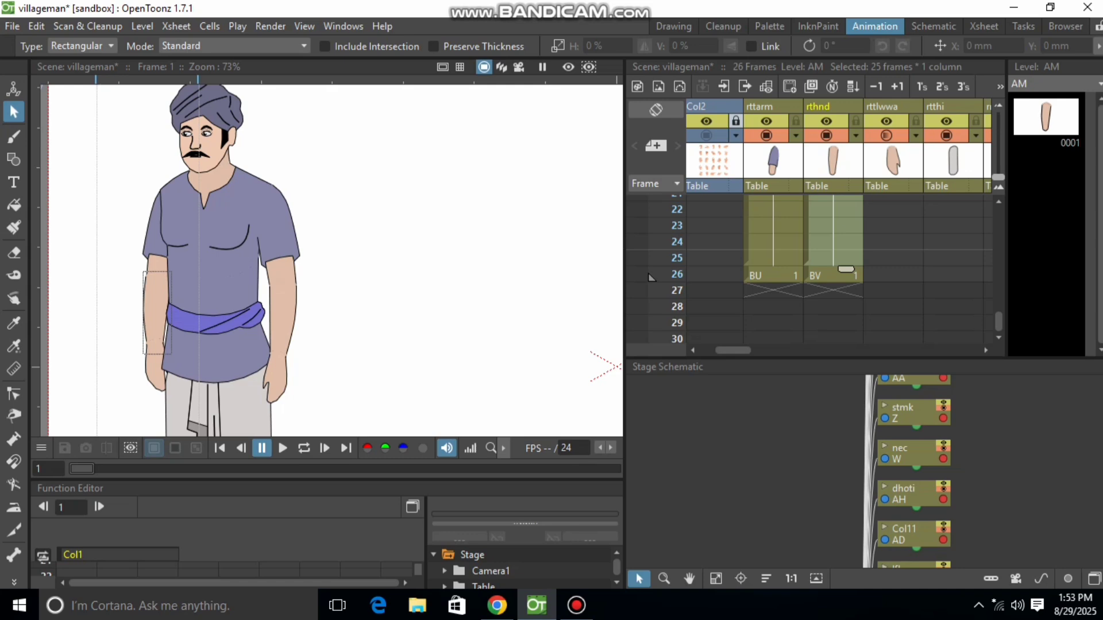
scroll(847, 270, "up", 5)
left_click(900, 207)
left_click_drag(906, 214, 906, 252)
scroll(906, 252, "up", 5)
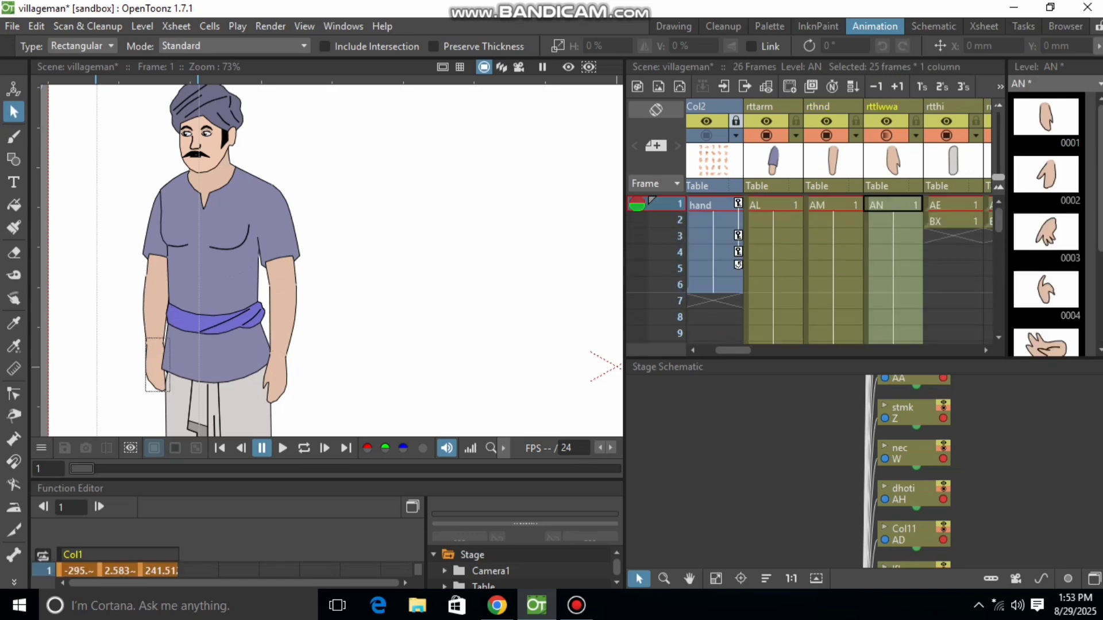
- Extend the AE, AF and AG cells of the rtthi, rttlg and rtft columns from frame 1 through frame 25
left_click(953, 205)
left_click_drag(967, 215, 967, 270)
scroll(967, 270, "right", 5)
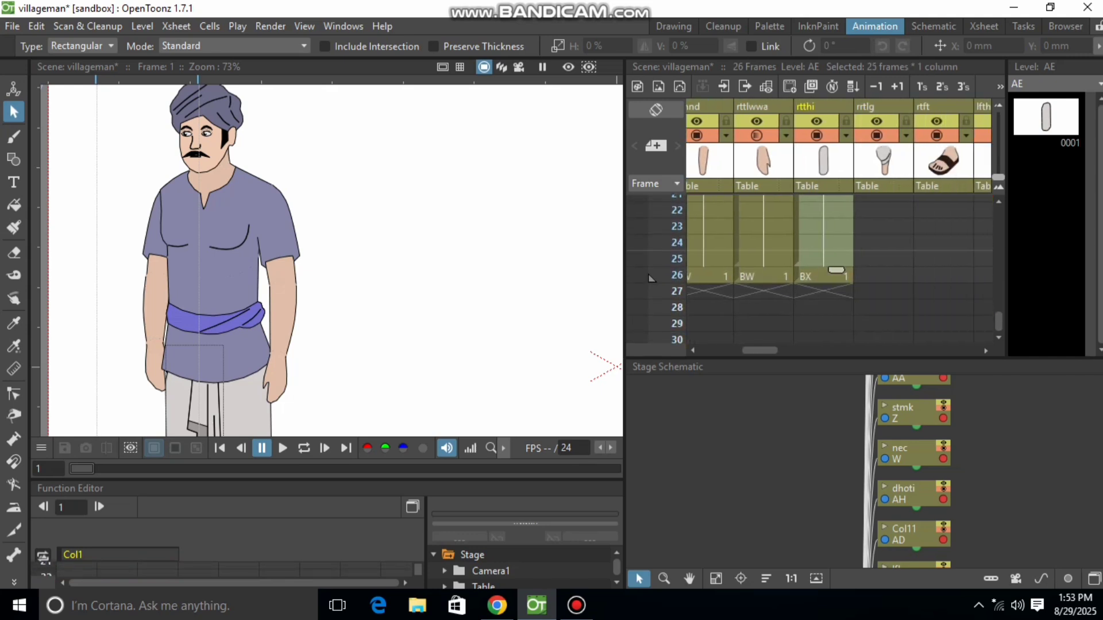
scroll(966, 270, "up", 5)
left_click(851, 206)
left_click_drag(864, 214, 864, 271)
scroll(864, 271, "up", 5)
left_click(911, 206)
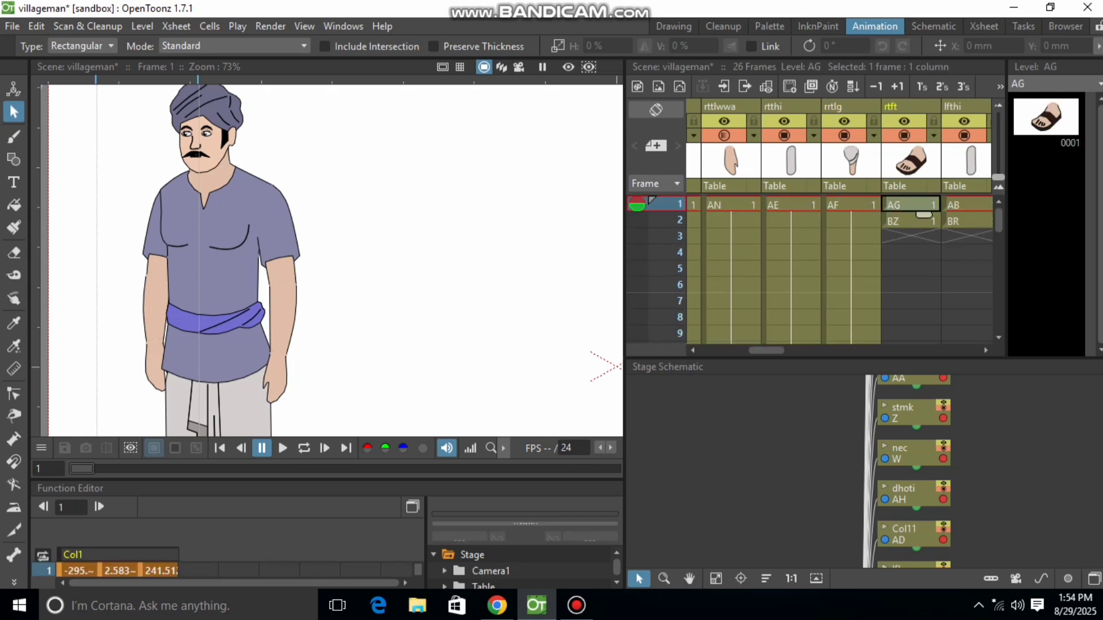
left_click_drag(934, 215, 934, 344)
scroll(933, 269, "up", 5)
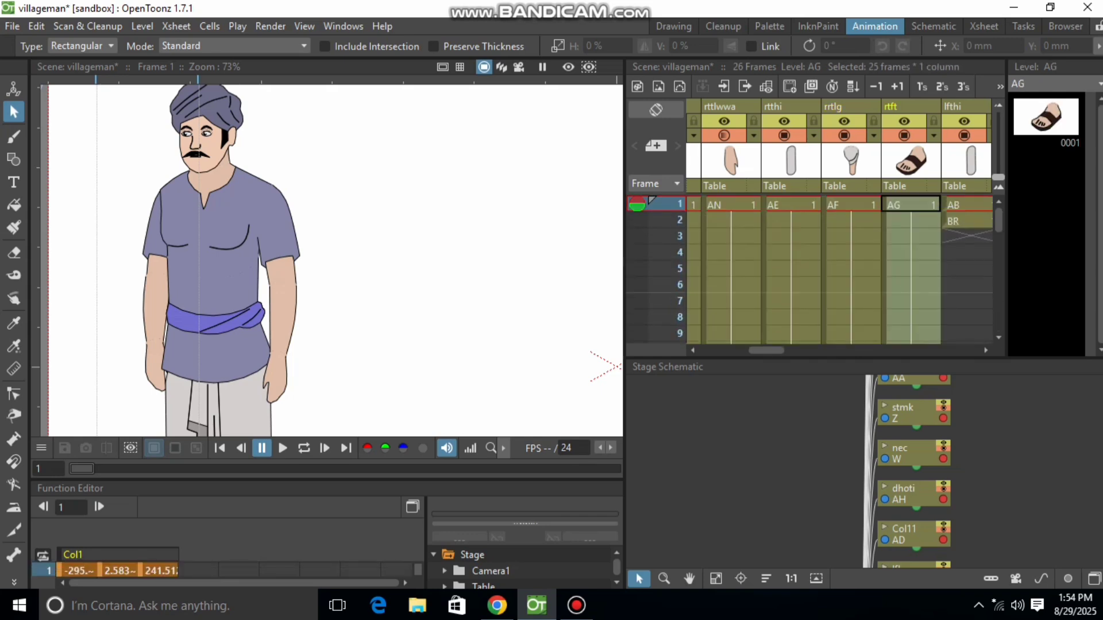
- Extend the frame 1 cells of the left thigh (lfthi) and left lower leg (lflg) columns through frame 25
left_click(970, 205)
mouse_move(974, 215)
left_mouse_down()
mouse_move(974, 343)
mouse_move(973, 197)
left_mouse_up()
left_click_drag(769, 350, 824, 350)
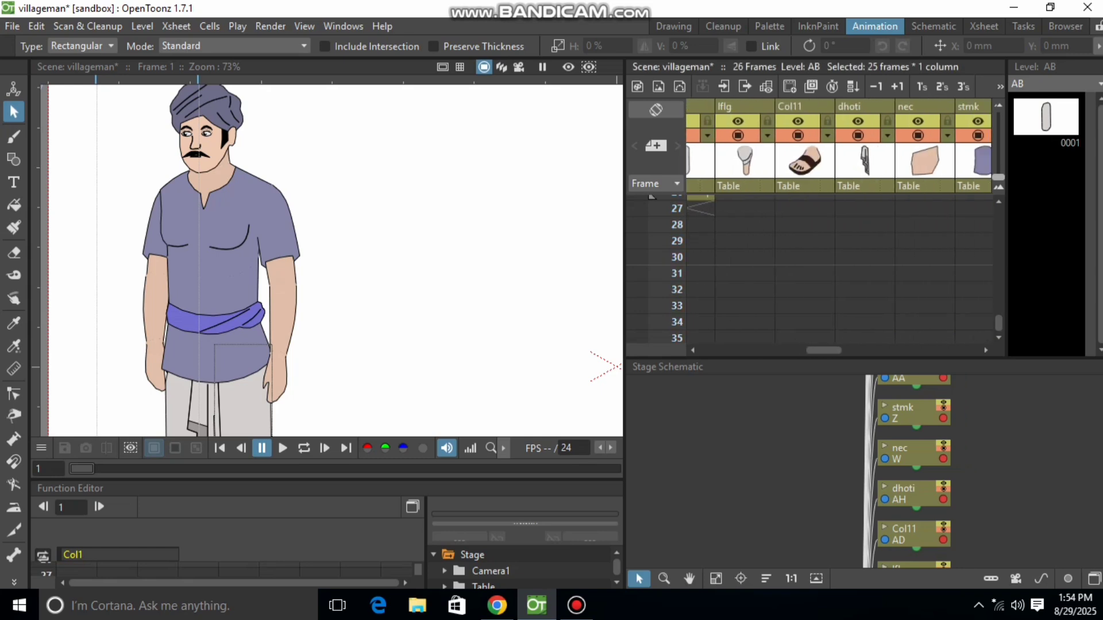
scroll(805, 269, "up", 5)
left_click(741, 205)
left_click_drag(759, 215, 770, 343)
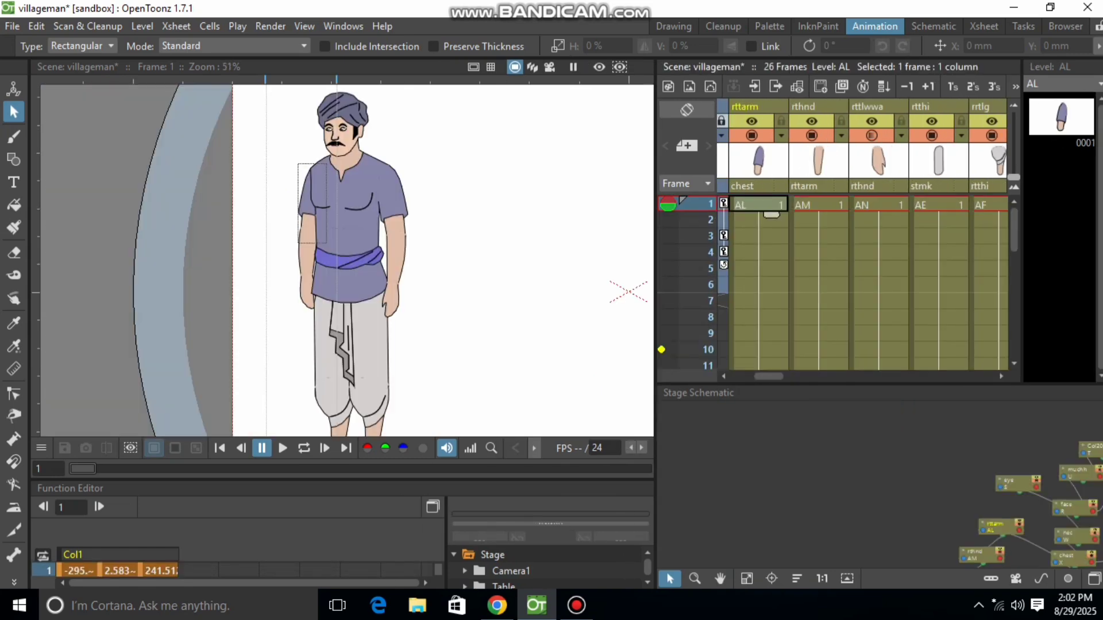
- Select the rthnd cell at frame 1, play the scene briefly and activate the Skeleton tool in Animate mode
left_click(816, 205)
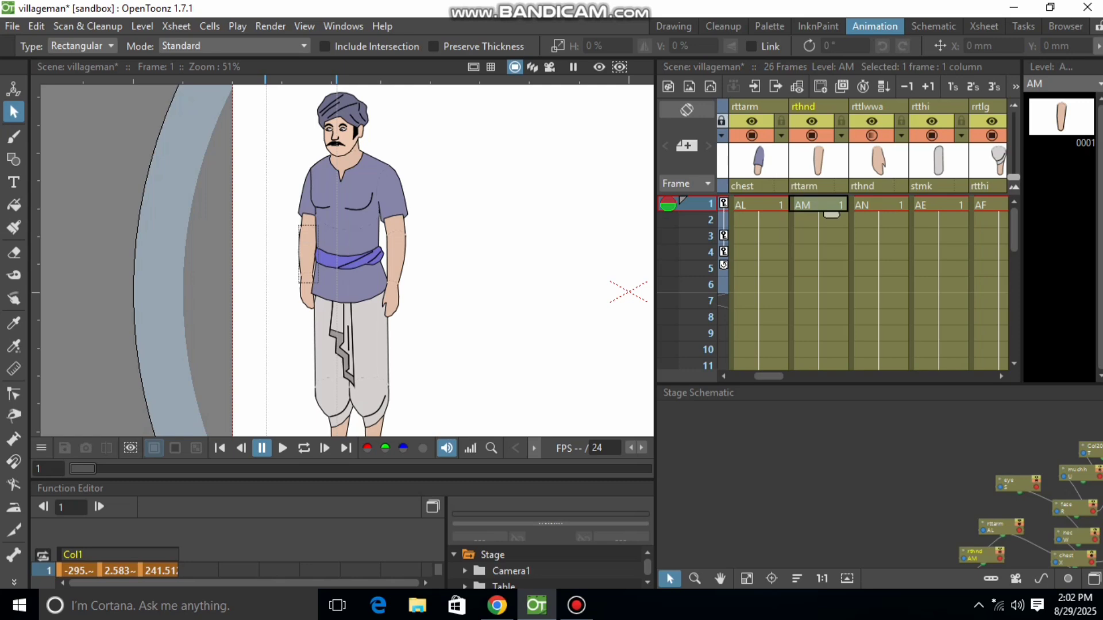
left_click(282, 448)
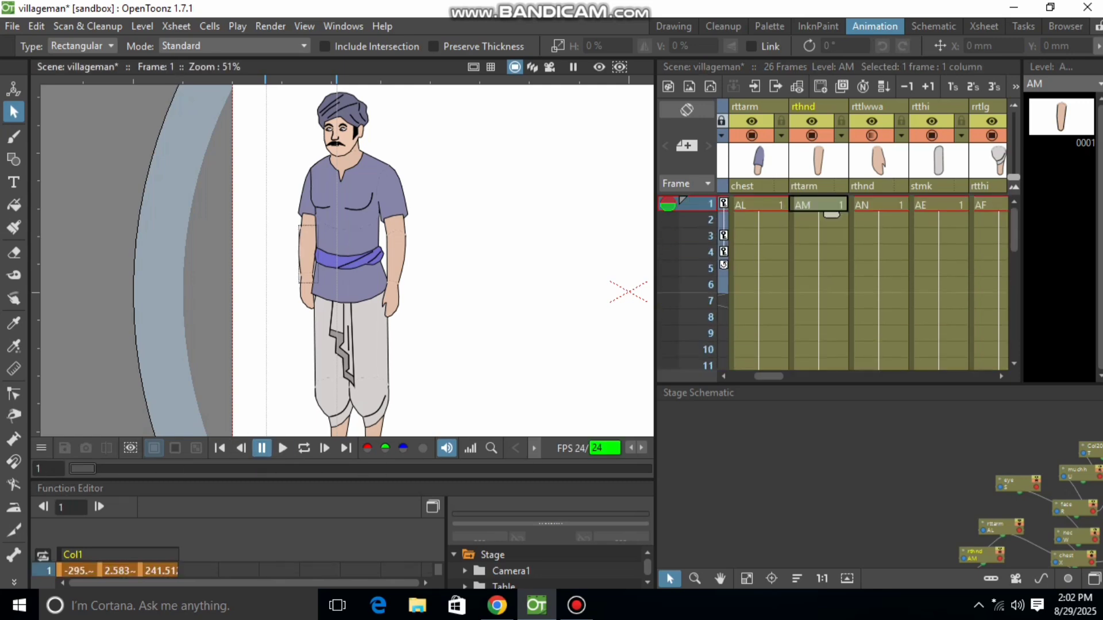
left_click(13, 555)
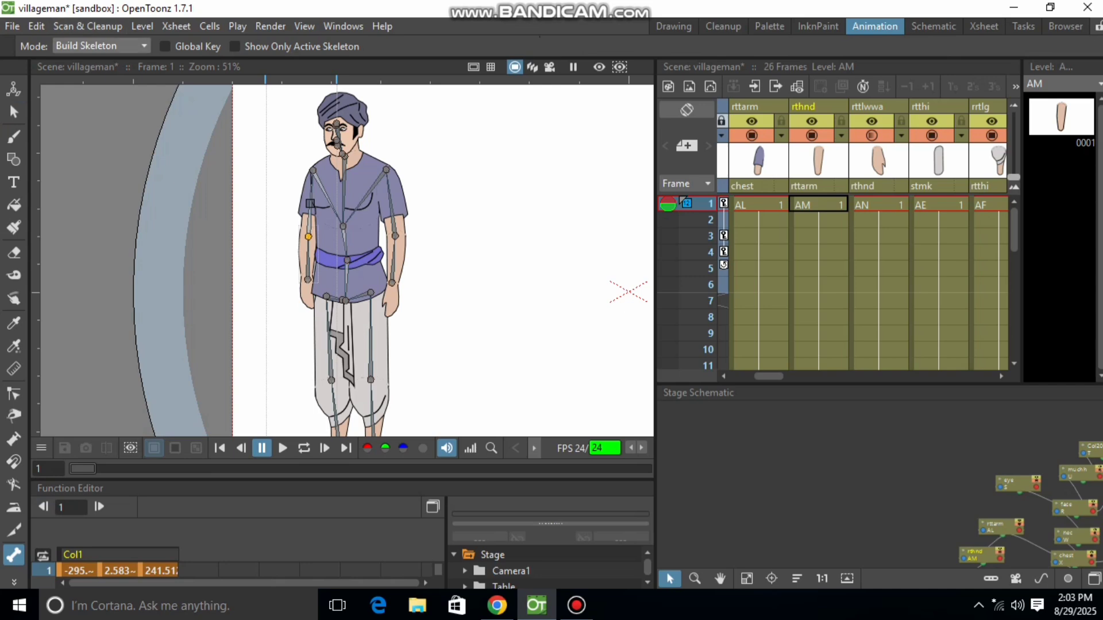
left_click(101, 46)
left_click(75, 71)
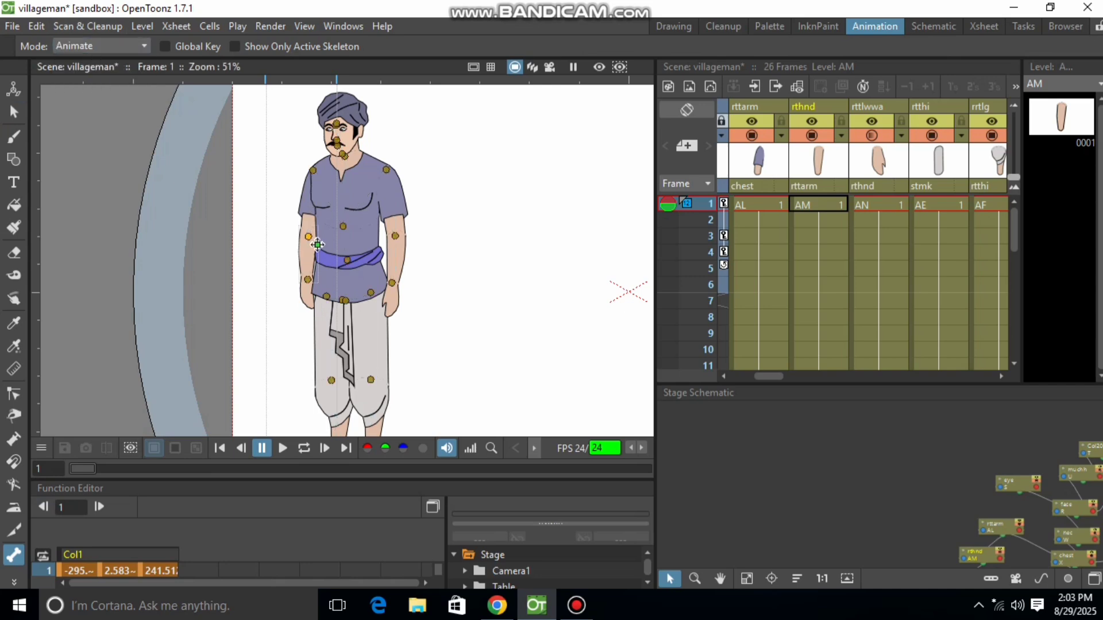
- Rotate the rttarm upper arm slightly outward from the body at frame 1 and farther outward at frame 5
left_click(323, 179)
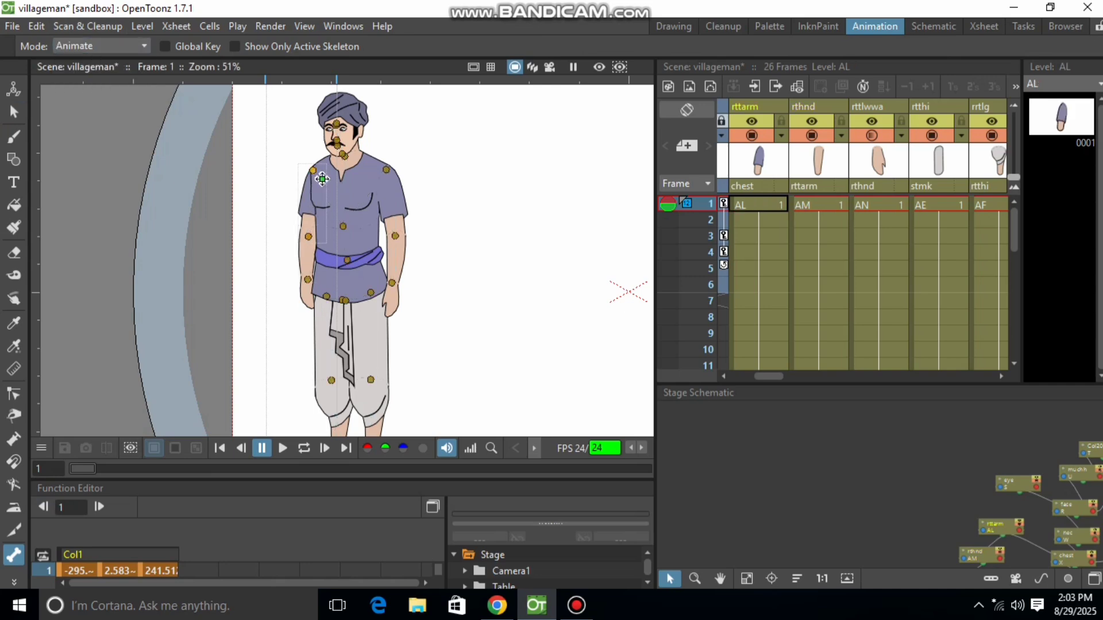
left_click_drag(323, 179, 322, 179)
scroll(337, 195, "down", 1)
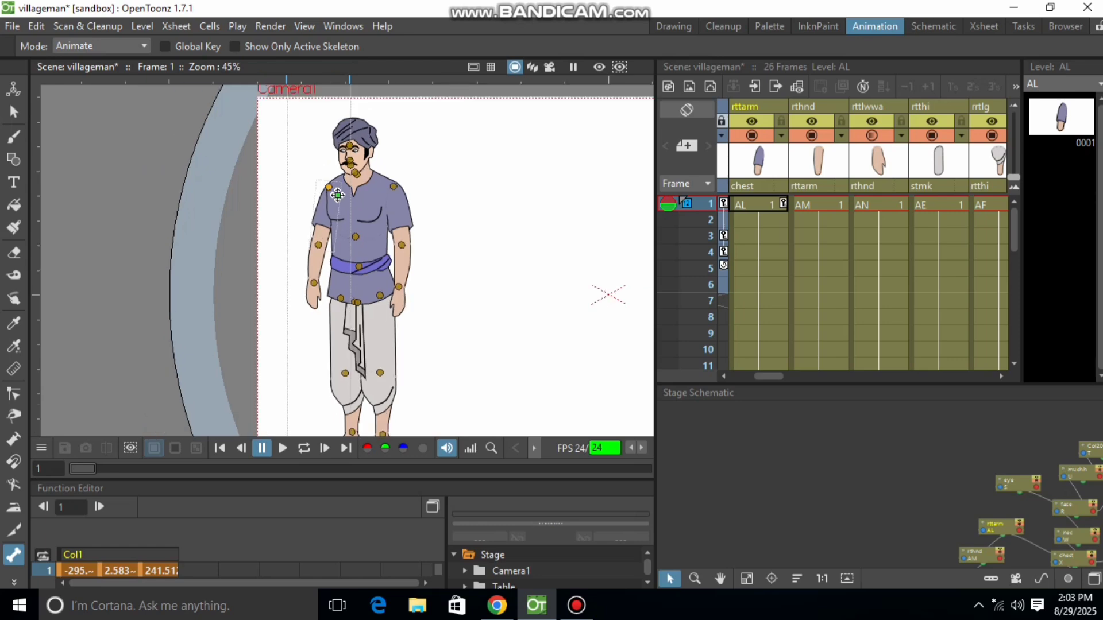
scroll(337, 195, "up", 3)
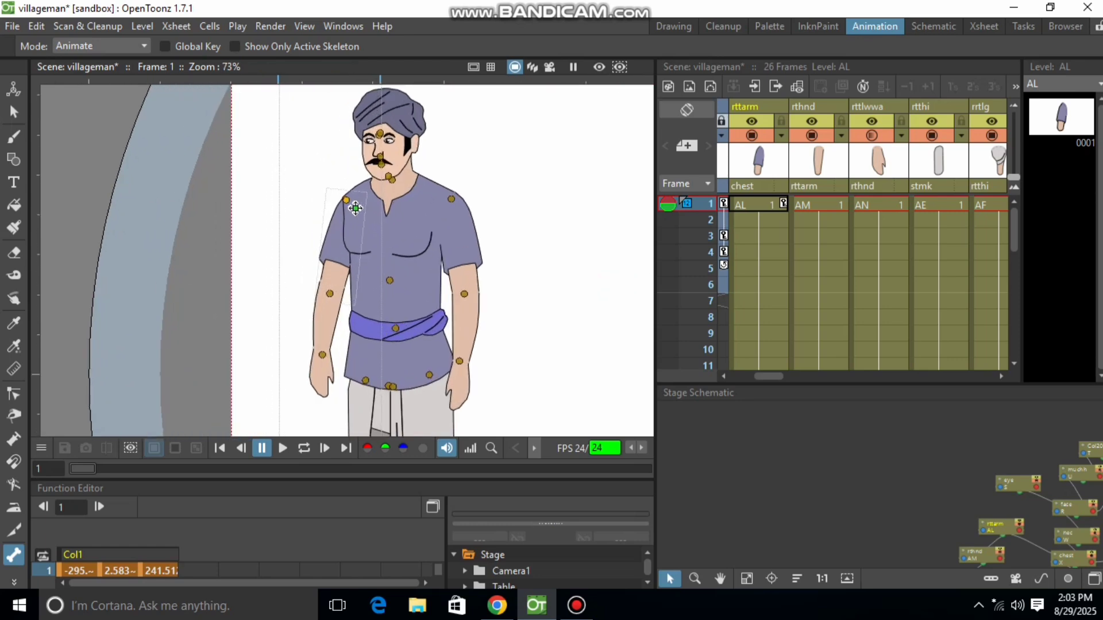
left_click(758, 269)
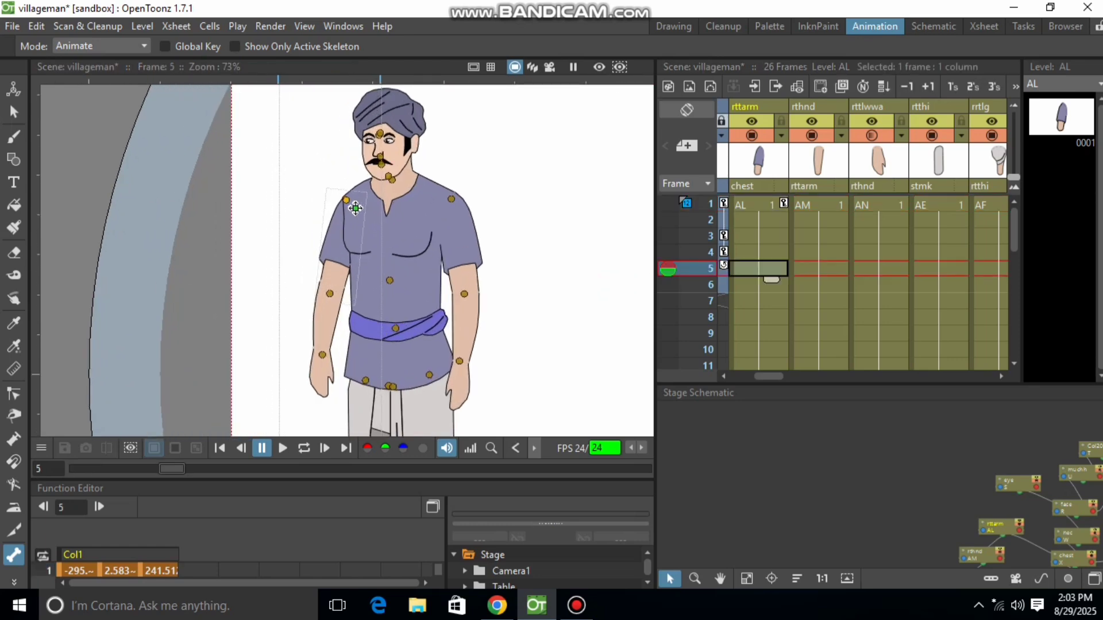
left_click_drag(355, 208, 355, 208)
- Set keys for the rthnd forearm at frames 5 and 8
left_click(323, 297)
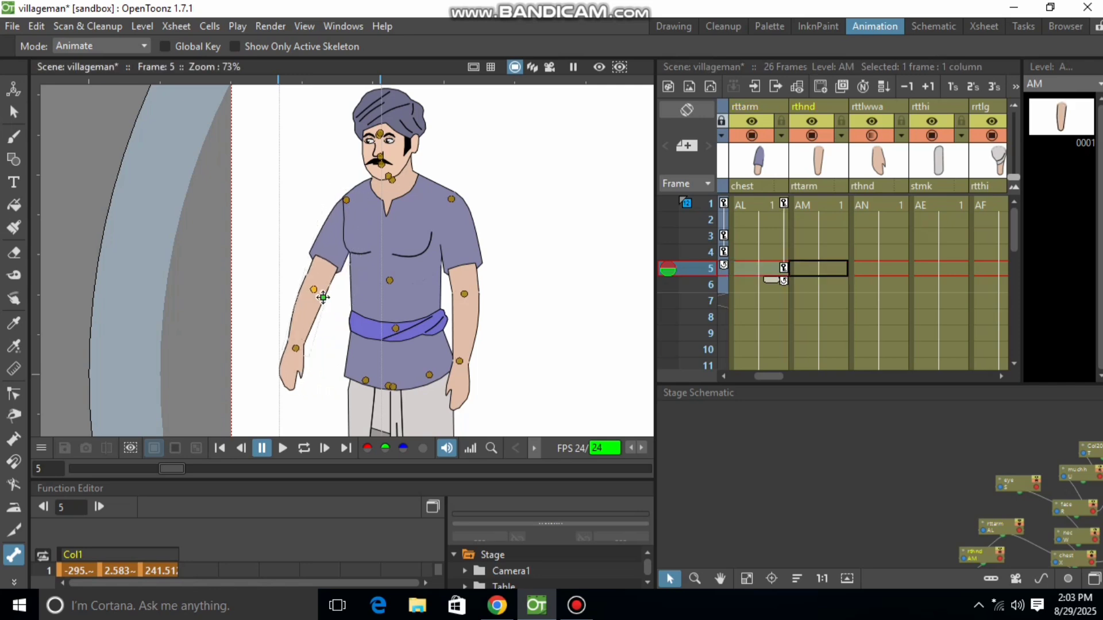
right_click(804, 268)
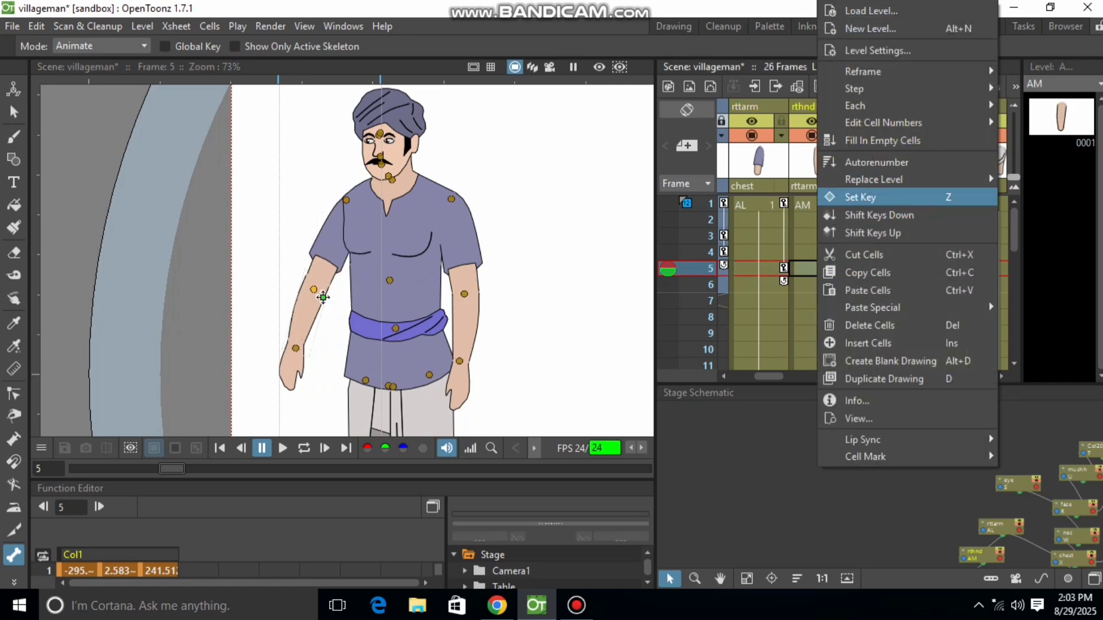
left_click(827, 197)
key("Down")
key("Down")
key("Down")
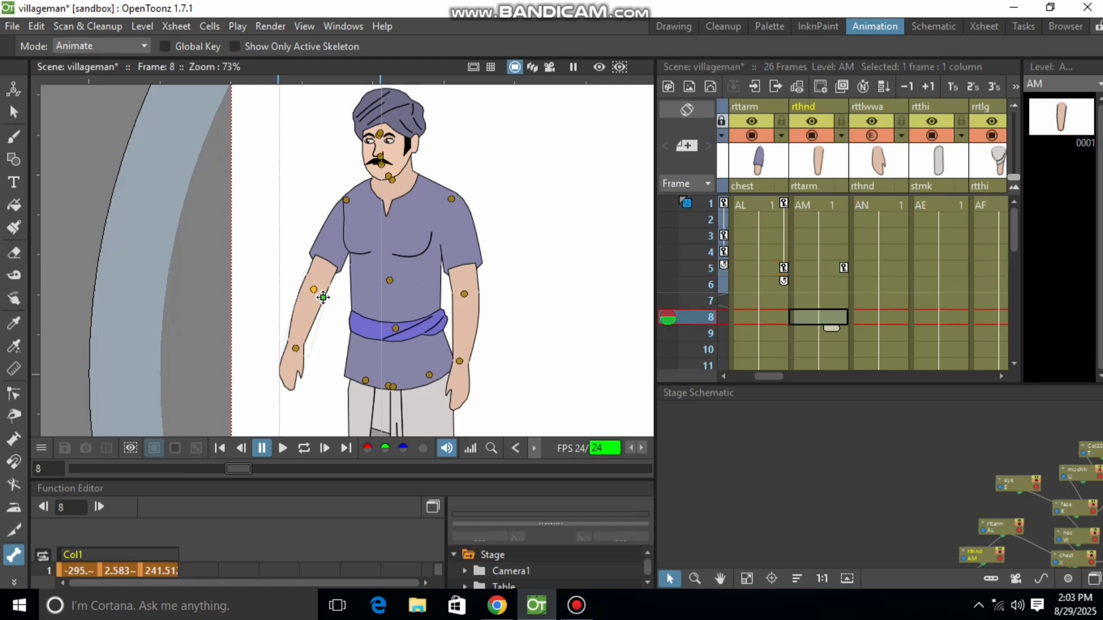
mouse_move(299, 333)
left_mouse_down()
mouse_move(272, 307)
mouse_move(311, 336)
mouse_move(299, 334)
left_mouse_up()
- Move the rthnd forearm's center point up the arm to about X -163.9 mm, Y 31.84 mm with the Animate tool
left_click(14, 89)
left_click(117, 46)
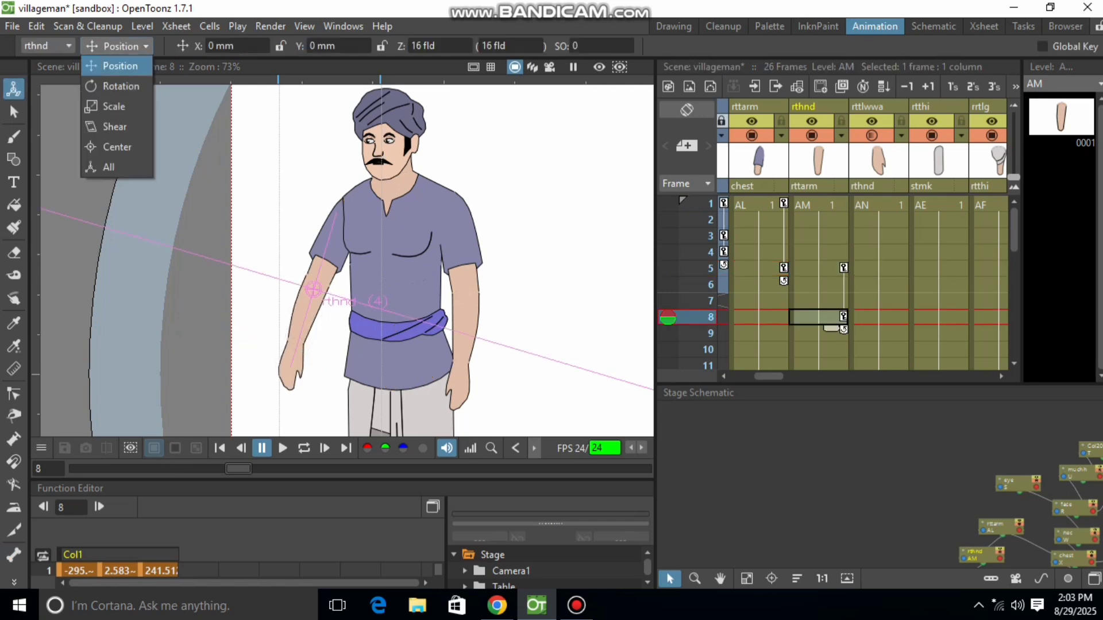
left_click(115, 143)
scroll(306, 302, "up", 2)
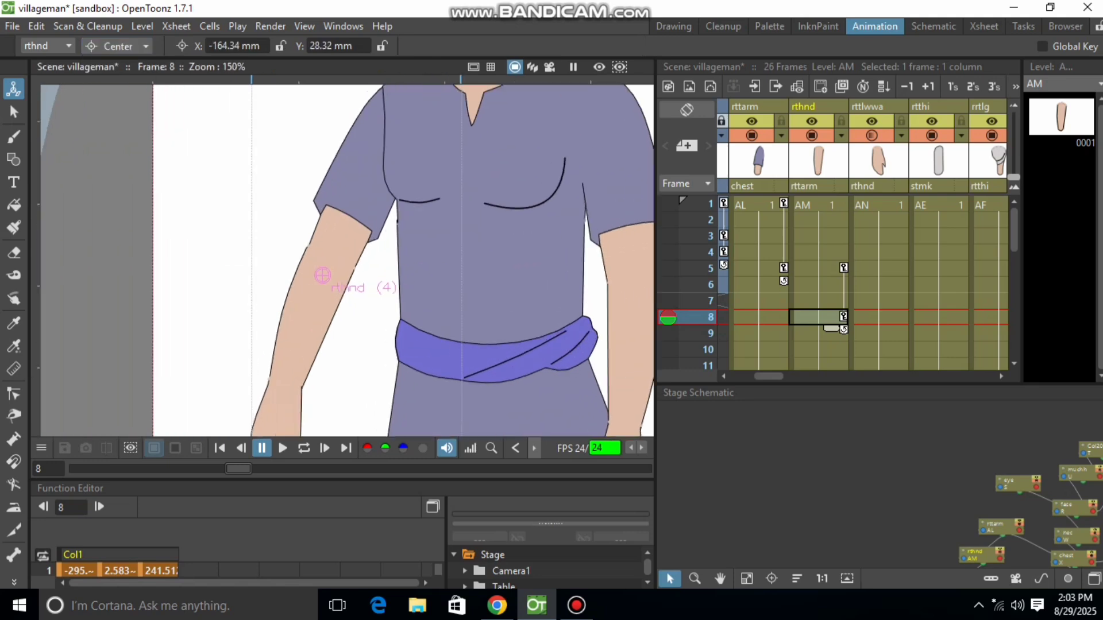
left_click_drag(322, 275, 330, 257)
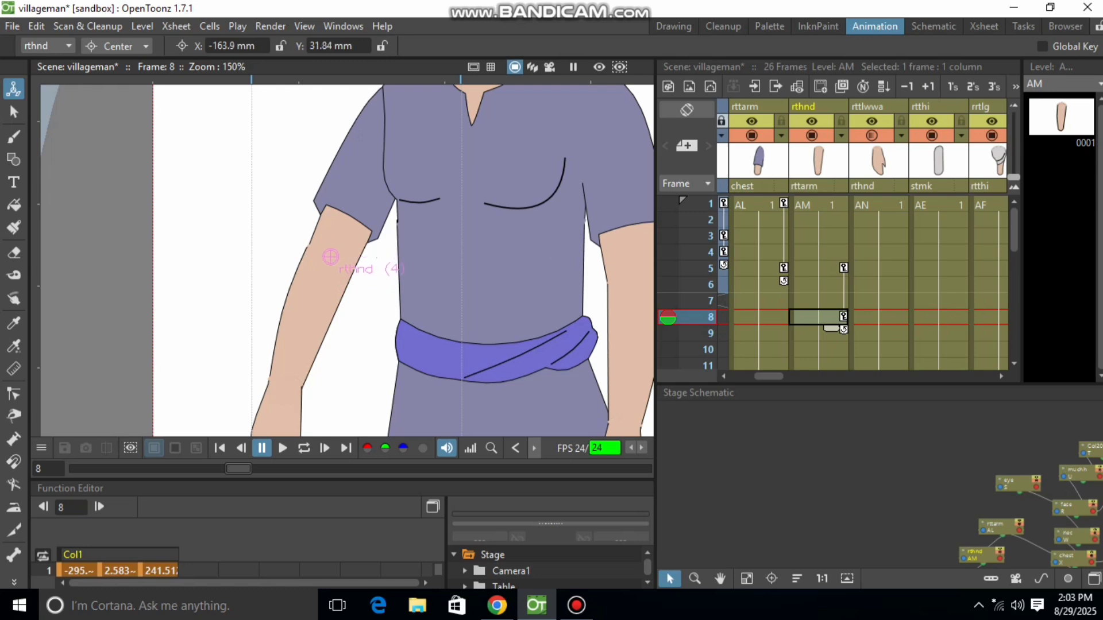
- Swing the rthnd forearm outward to nearly horizontal at frame 8 with the Skeleton tool and shift it to align with the elbow
scroll(192, 166, "down", 2)
left_click(13, 555)
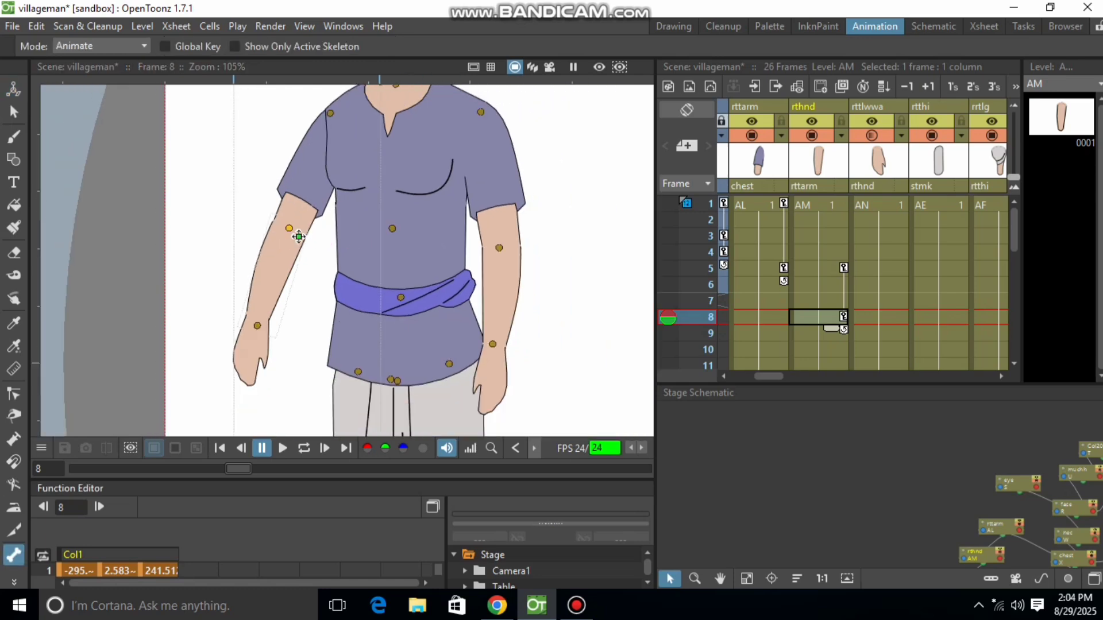
left_click_drag(259, 310, 212, 268)
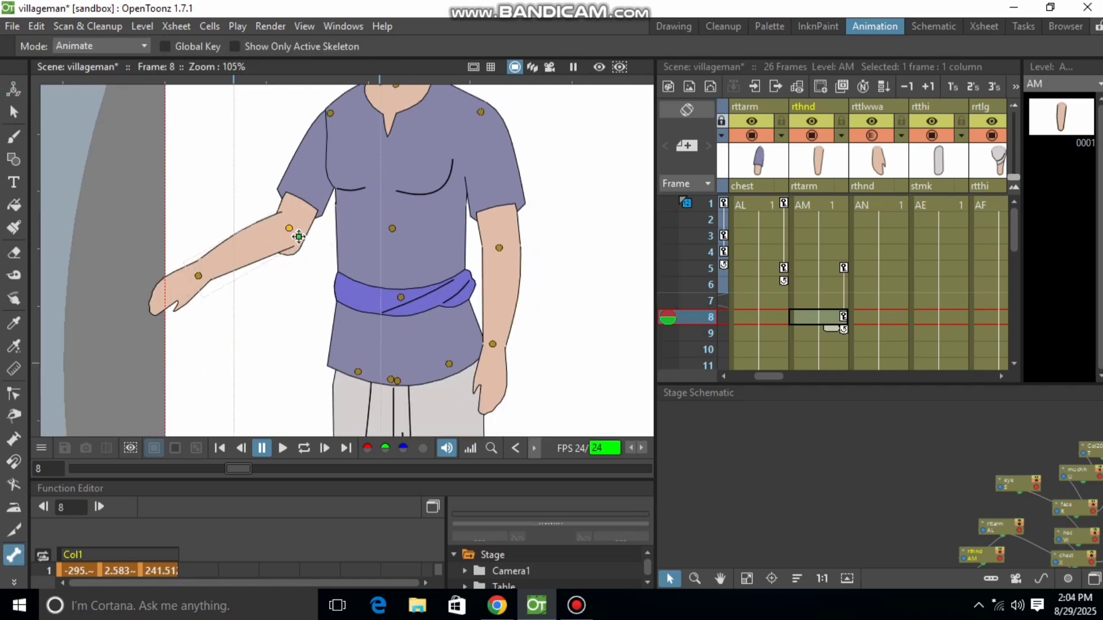
left_click_drag(299, 236, 300, 244)
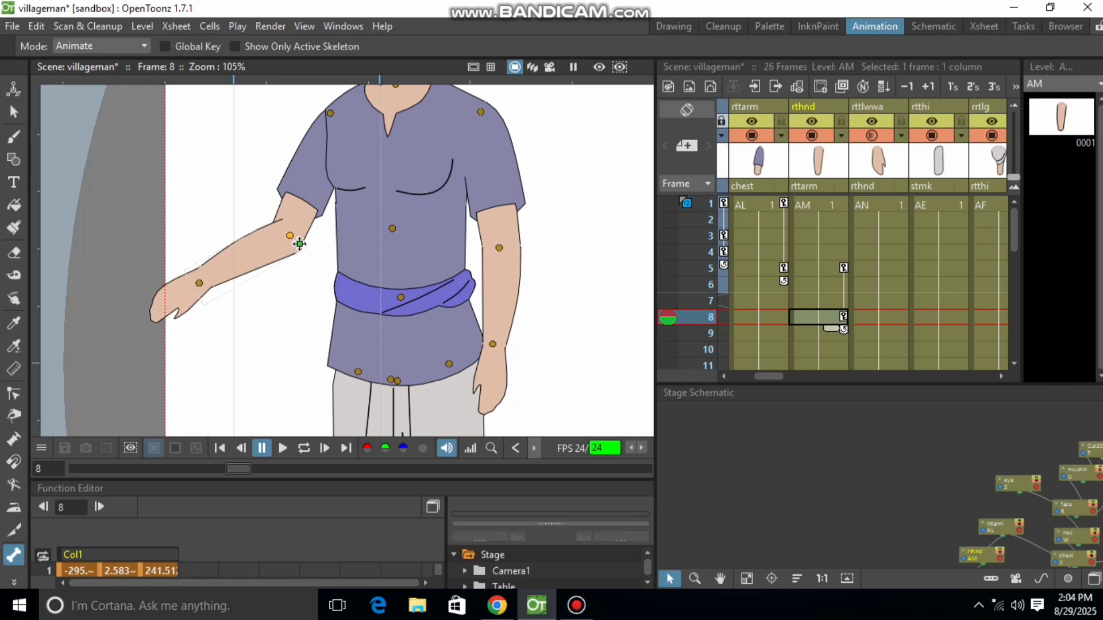
left_click_drag(299, 244, 292, 251)
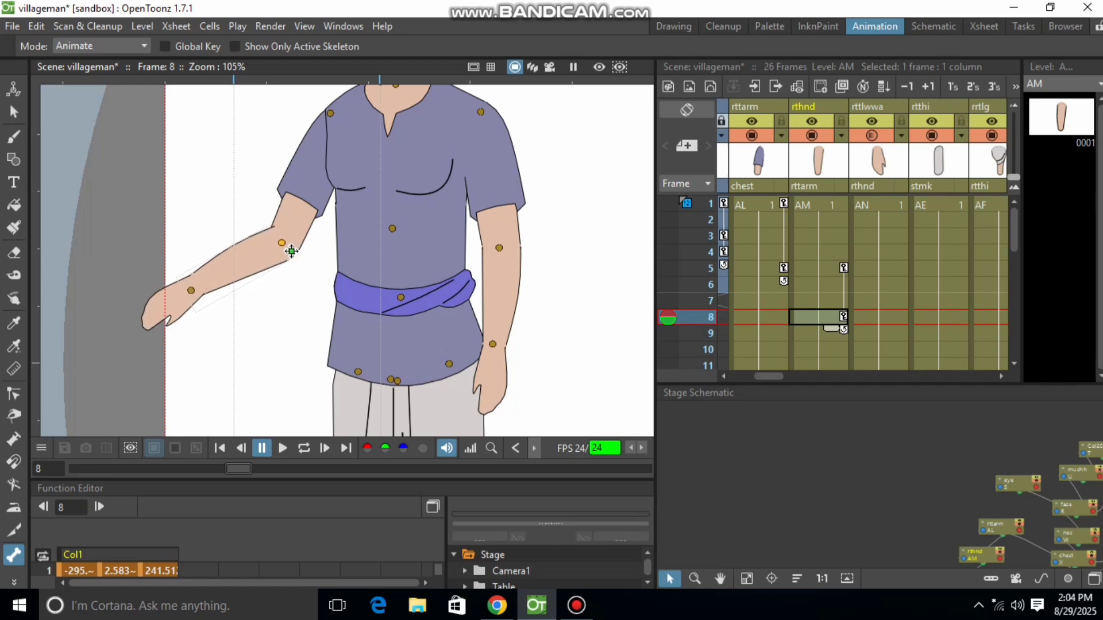
key("ctrl+z")
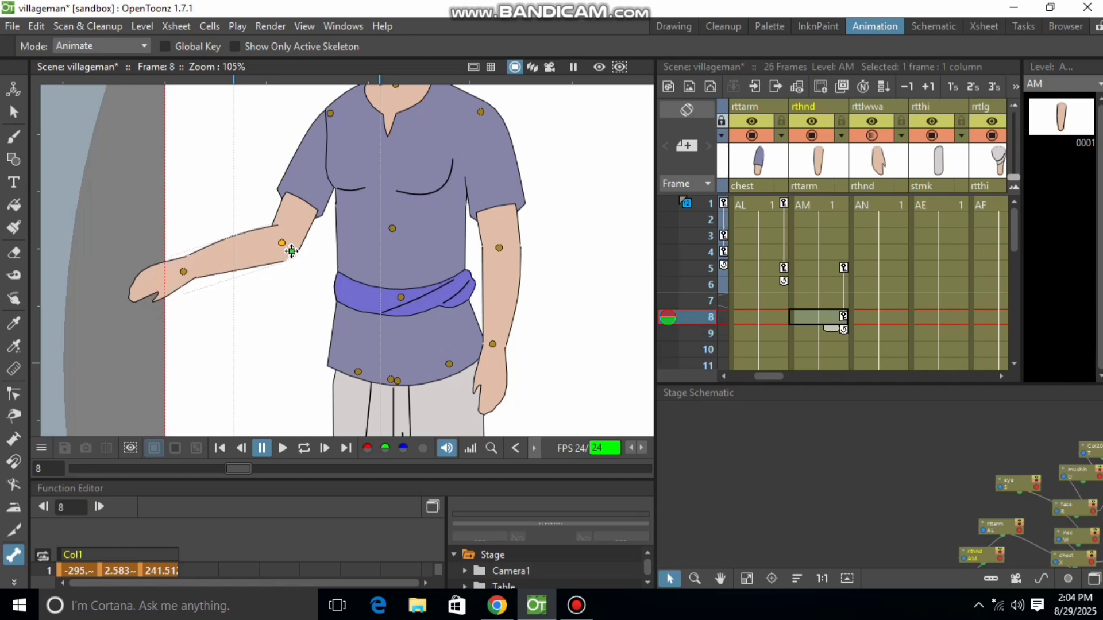
left_click_drag(292, 251, 293, 248)
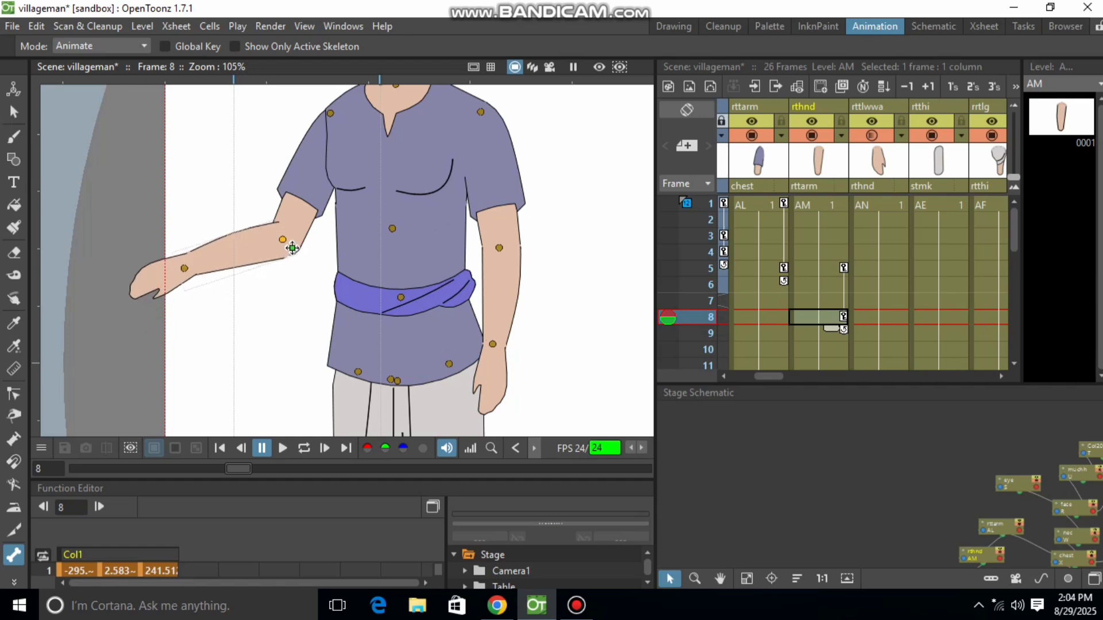
- Bend the rthnd forearm upward at frame 8 so the hand is raised to about shoulder height
left_click(340, 121)
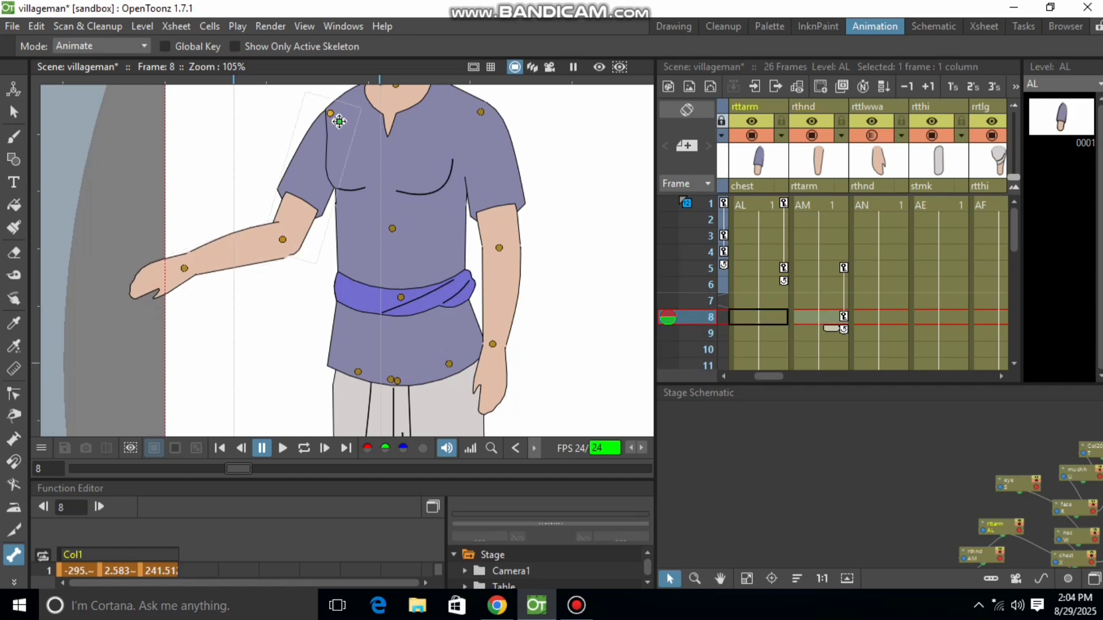
scroll(340, 121, "down", 2)
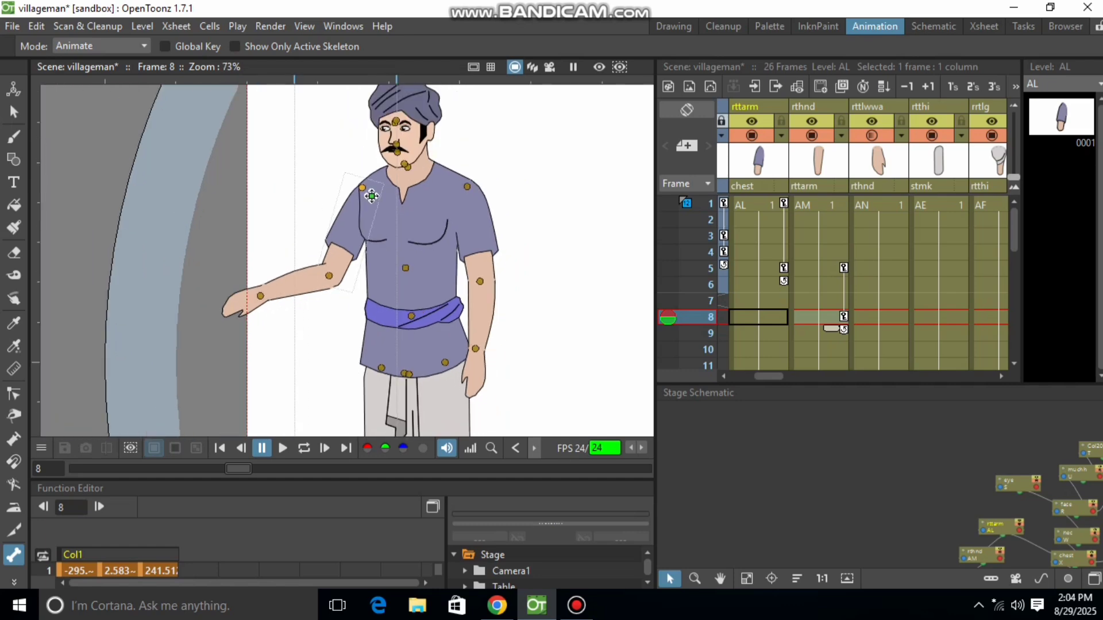
left_click(338, 284)
left_click_drag(337, 283, 339, 284)
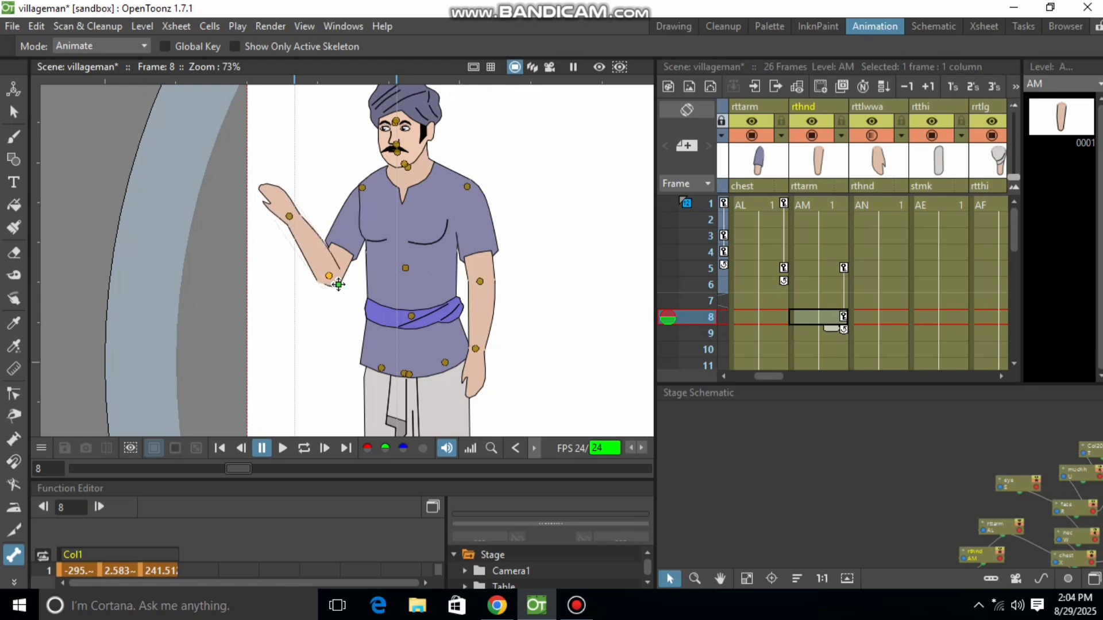
- Clear the rttlwwa hand column's cells from frame 10 onward
scroll(833, 283, "down", 1)
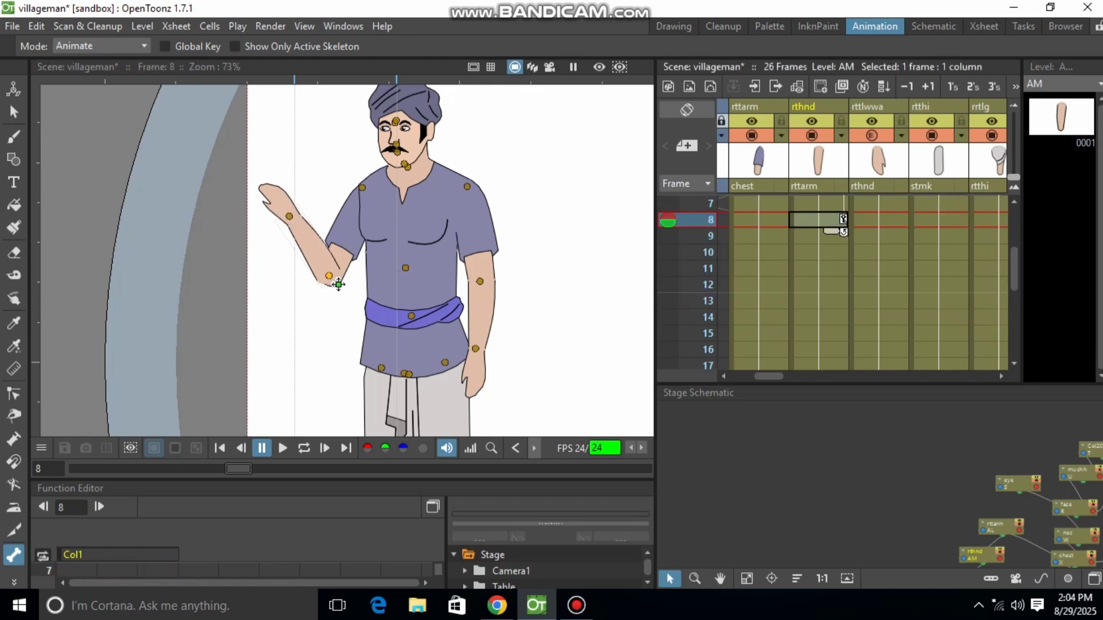
left_click(876, 252)
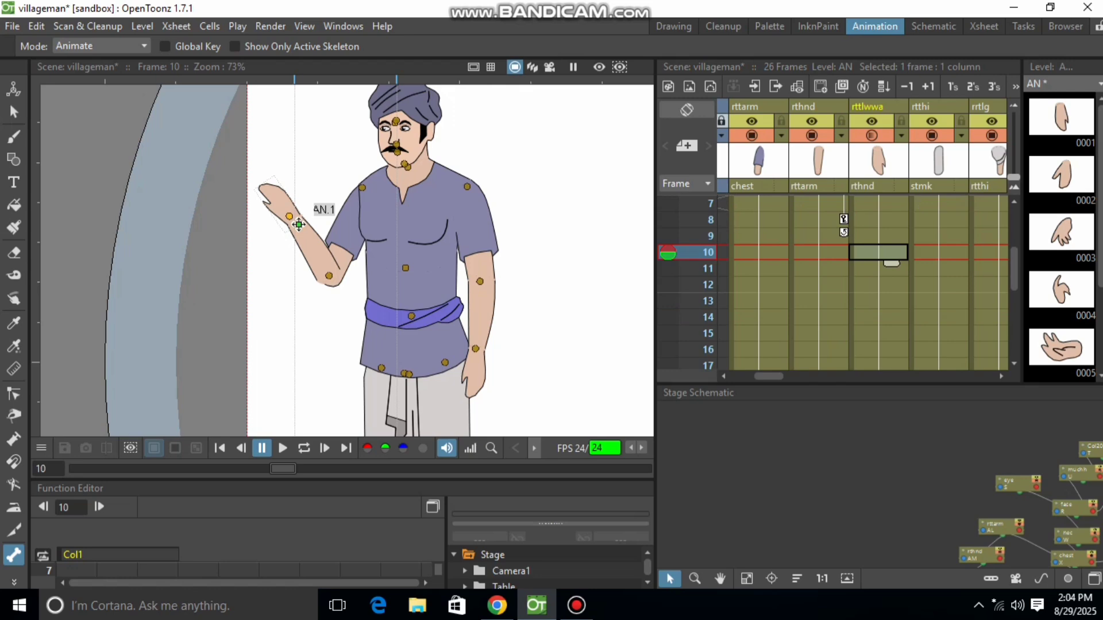
left_click_drag(877, 253, 879, 317)
right_click(877, 320)
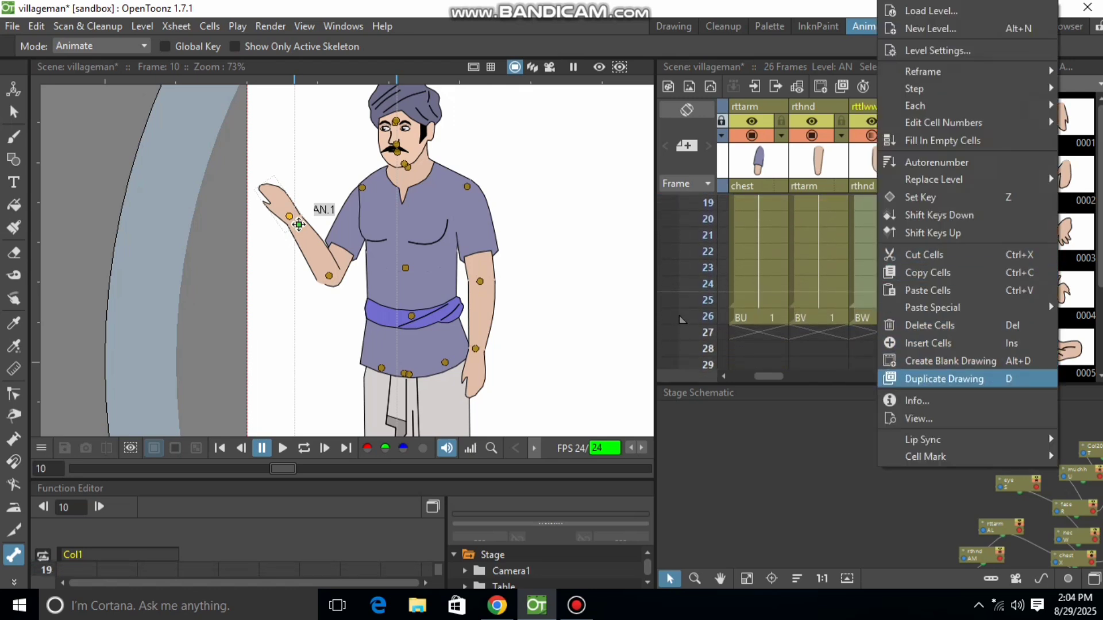
key("Return")
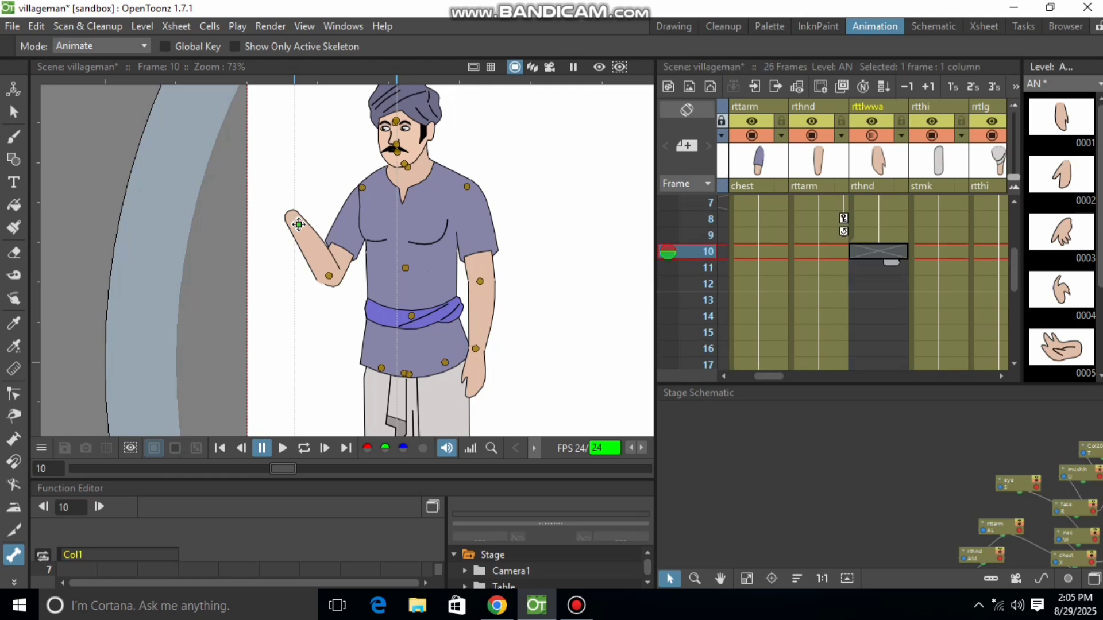
- Copy hand drawing 0003 of level AN into the rttlwwa column at frame 10 and hold it through frame 12
left_click(1062, 232)
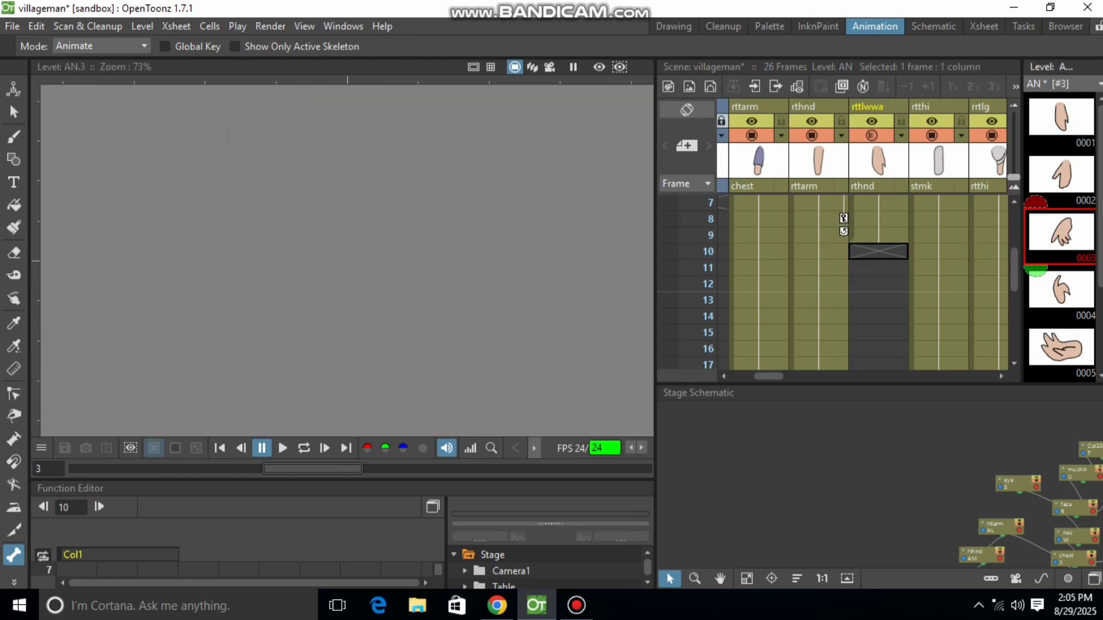
right_click(1061, 232)
left_click(974, 68)
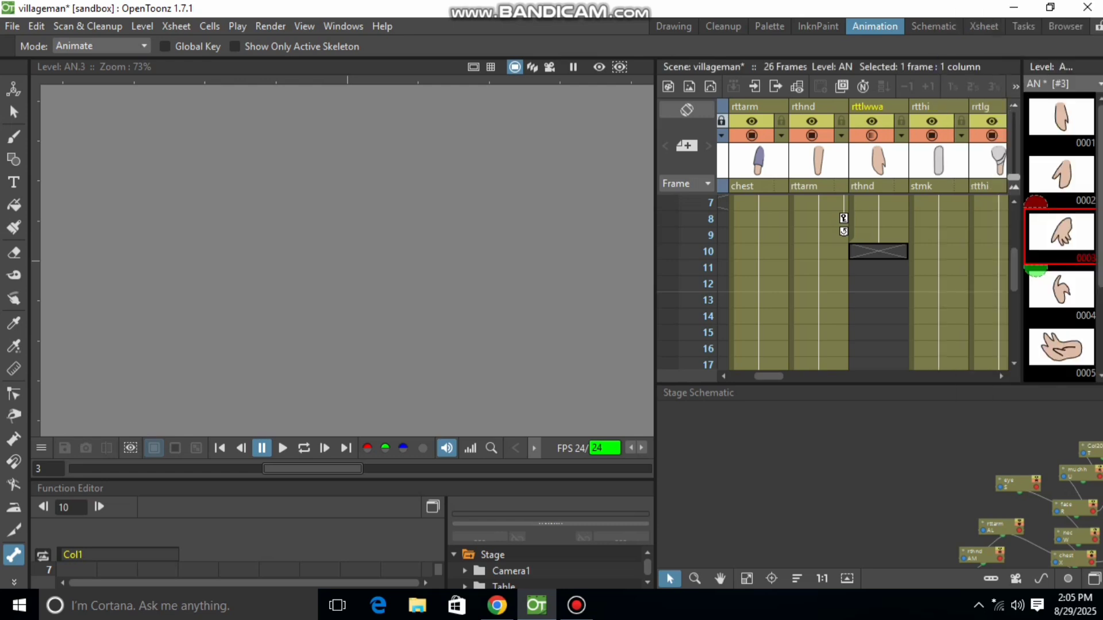
key("ctrl+v")
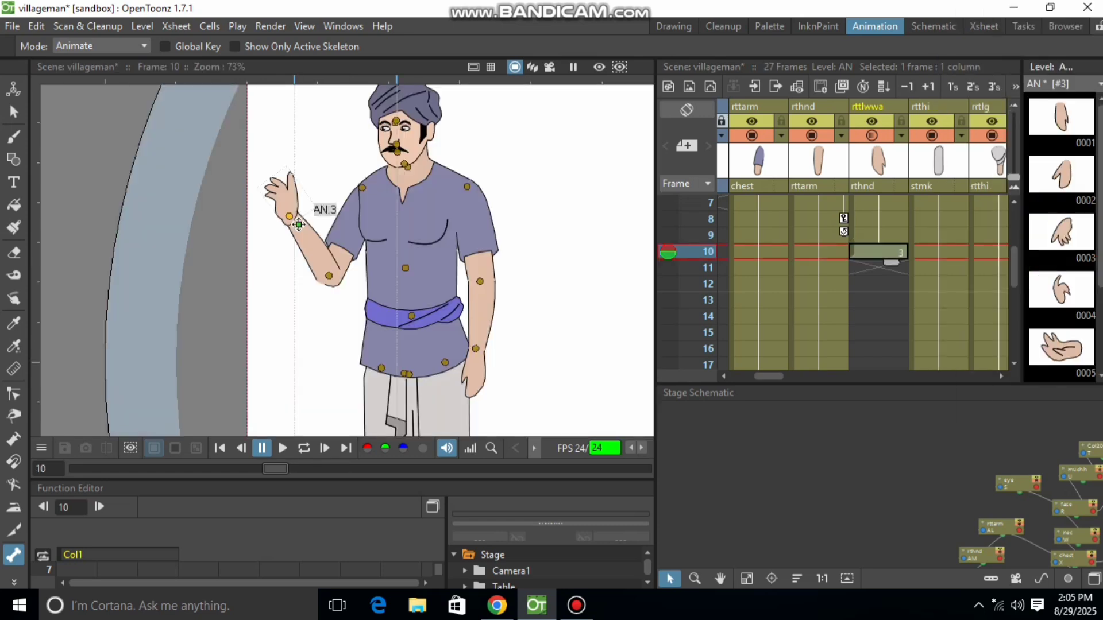
key("s")
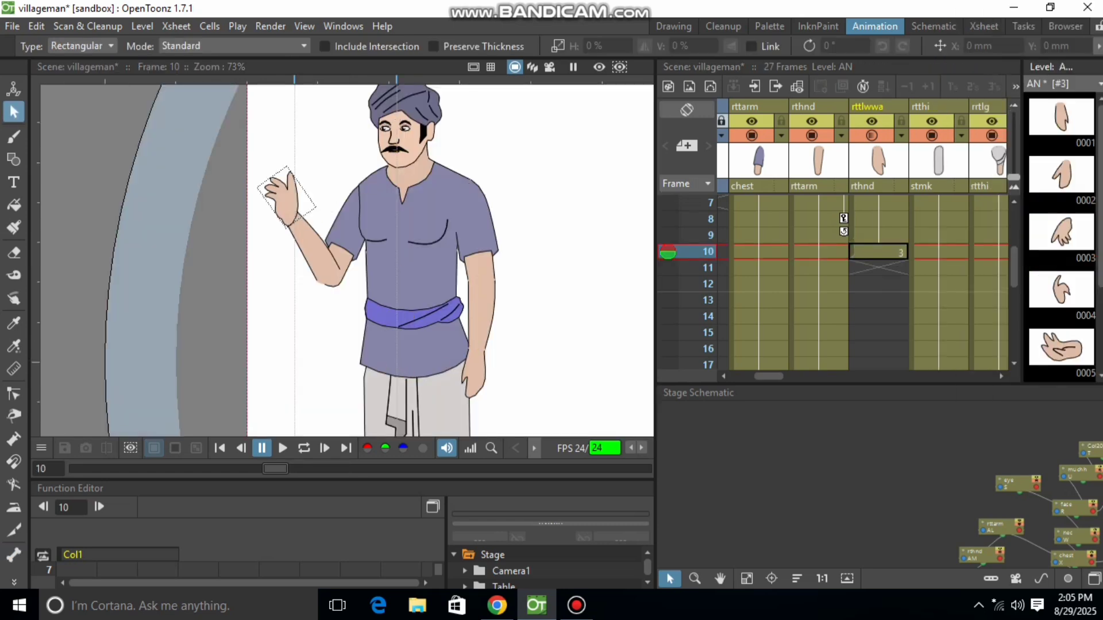
left_click(13, 555)
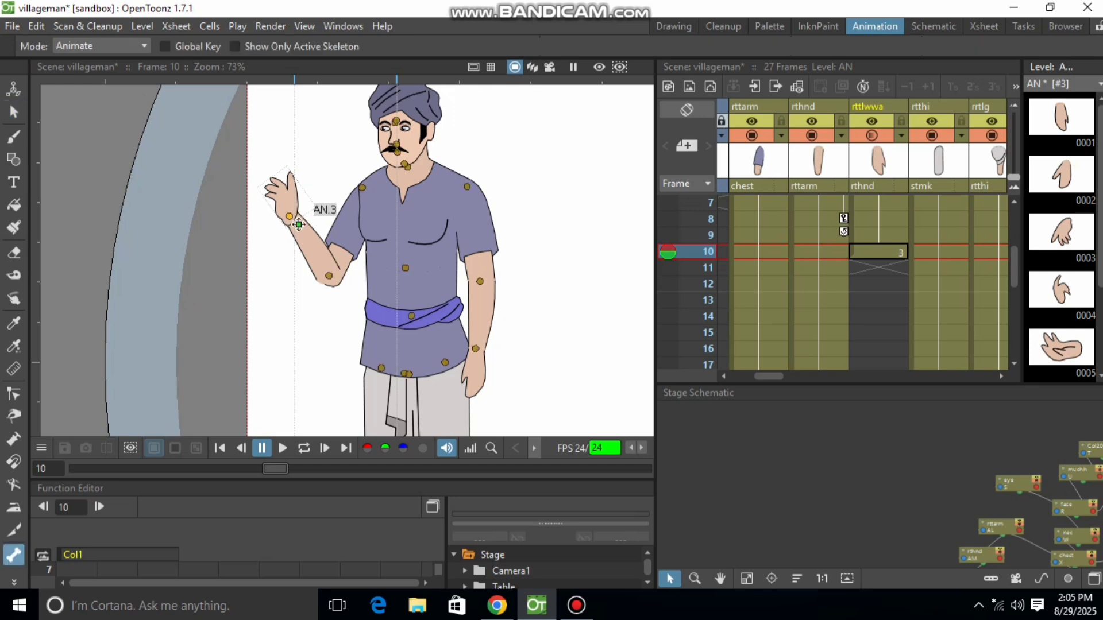
left_click_drag(891, 262, 891, 295)
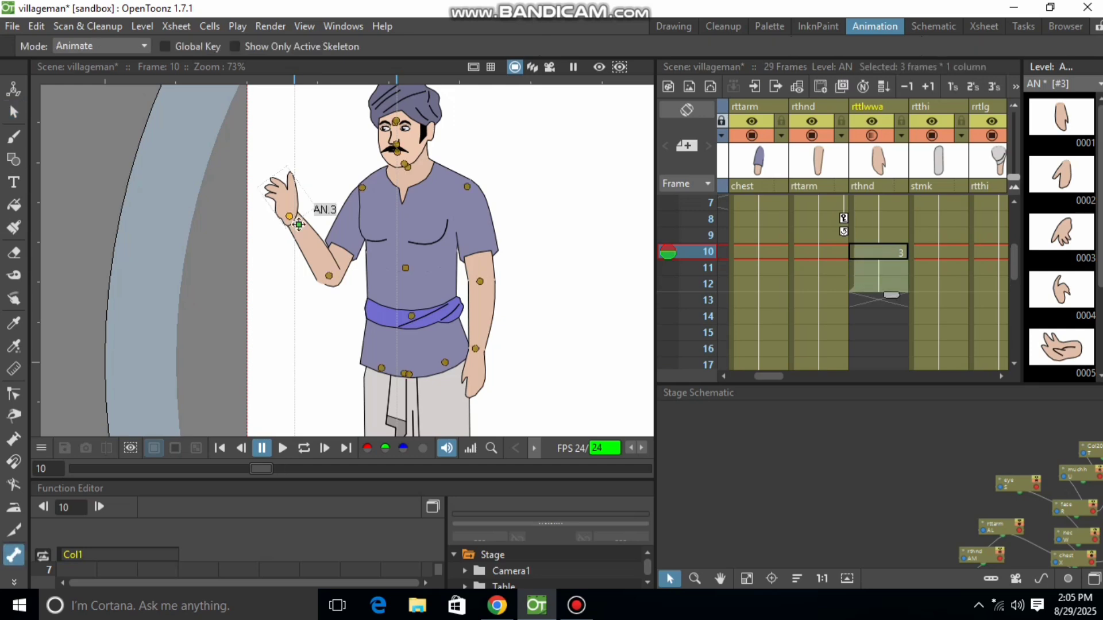
- Lower the rthnd forearm slightly outward at frame 13 with the Skeleton tool
left_click(818, 283)
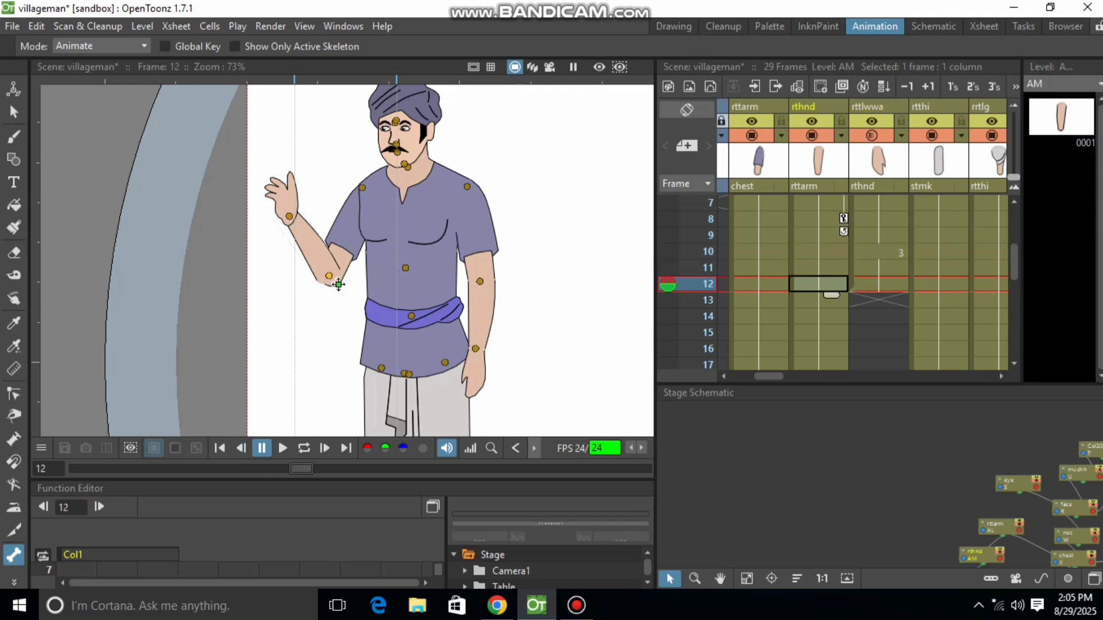
left_click(819, 300)
left_click_drag(293, 217, 273, 234)
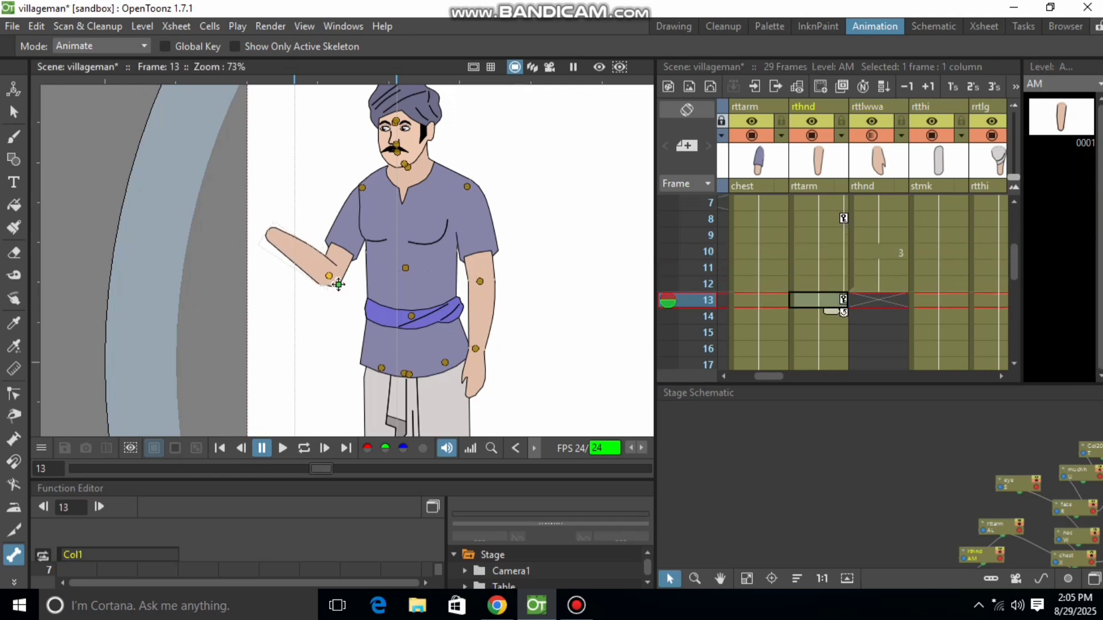
- Copy hand drawing 0005 of level AN into the rttlwwa column at frame 13
left_click(878, 300)
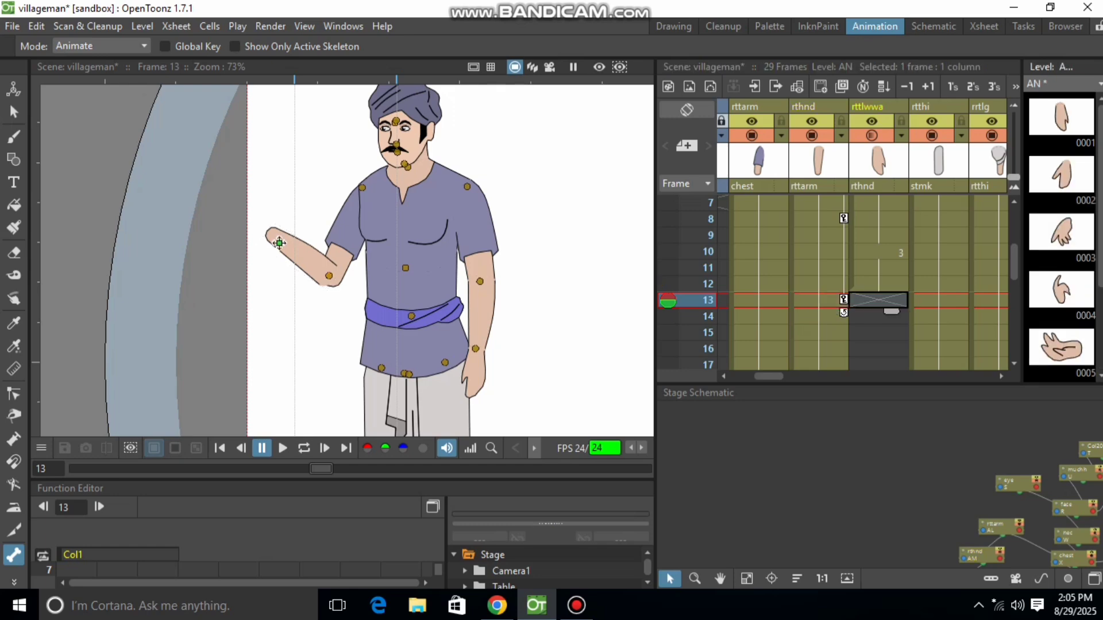
right_click(1061, 347)
left_click(994, 67)
left_click(878, 300)
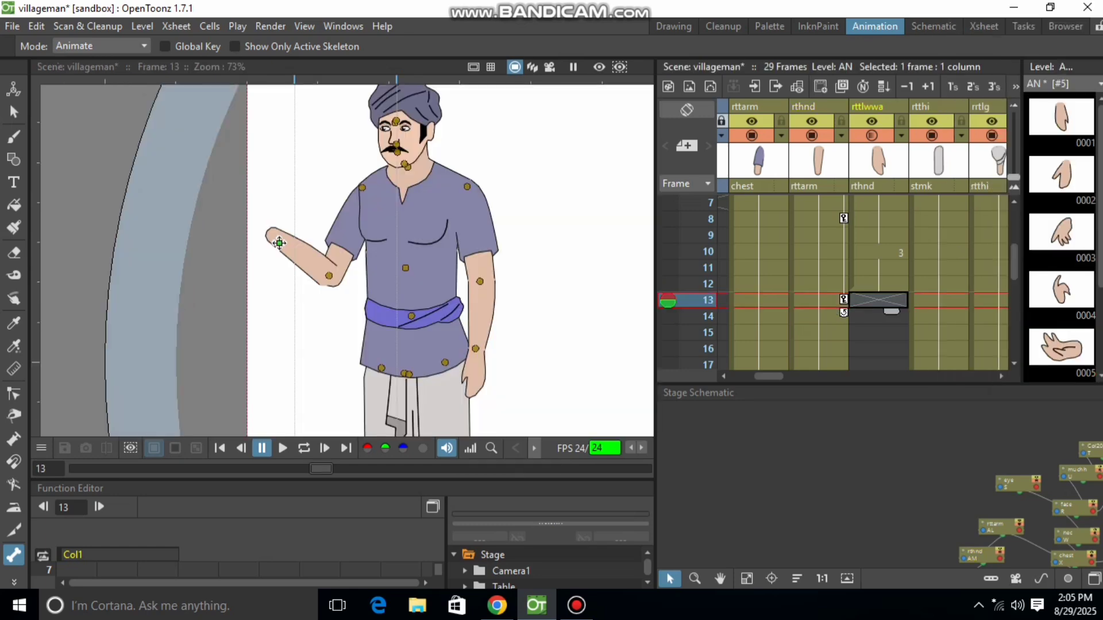
key("ctrl+v")
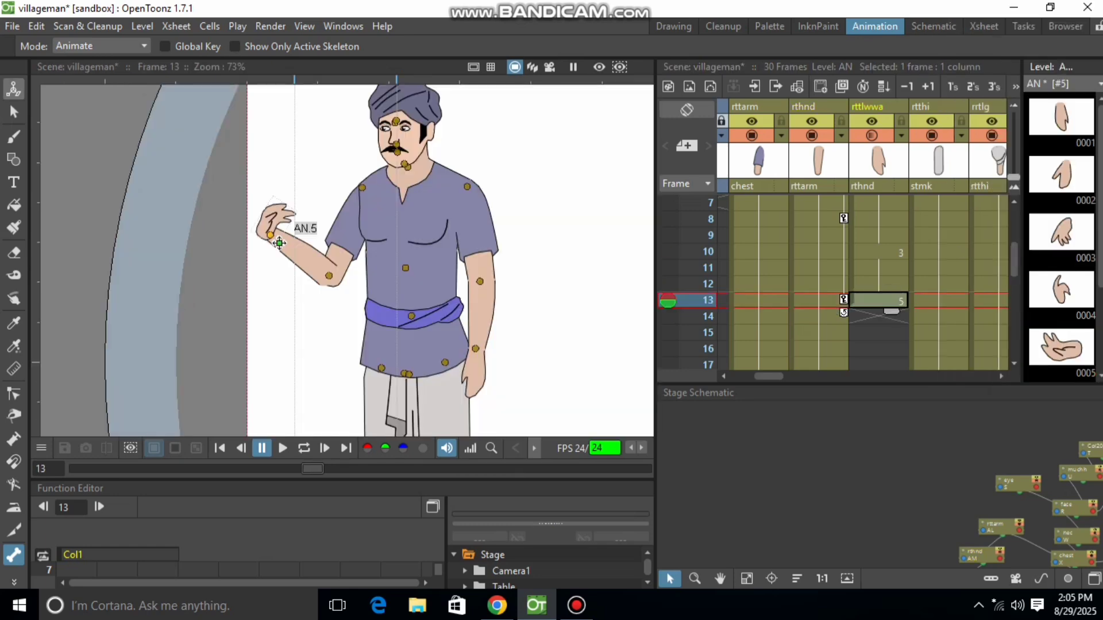
- Rotate the rttlwwa hand to about 111.81° at frame 13 with the Animate tool, so the palm extends from the forearm
left_click(13, 89)
left_click(117, 46)
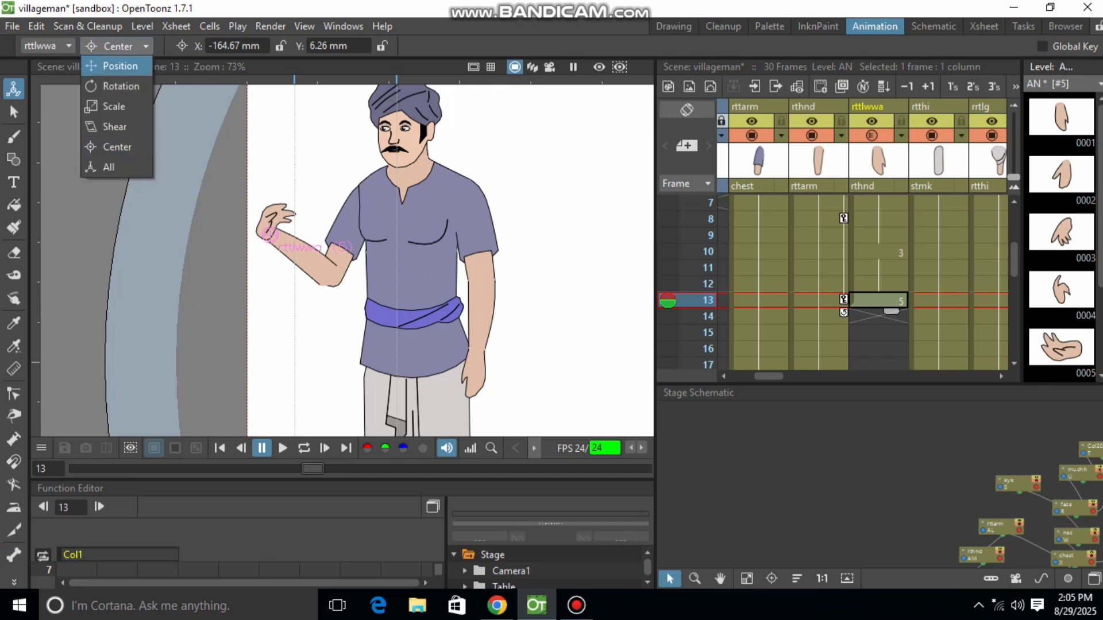
left_click(120, 86)
left_click_drag(296, 215, 248, 211)
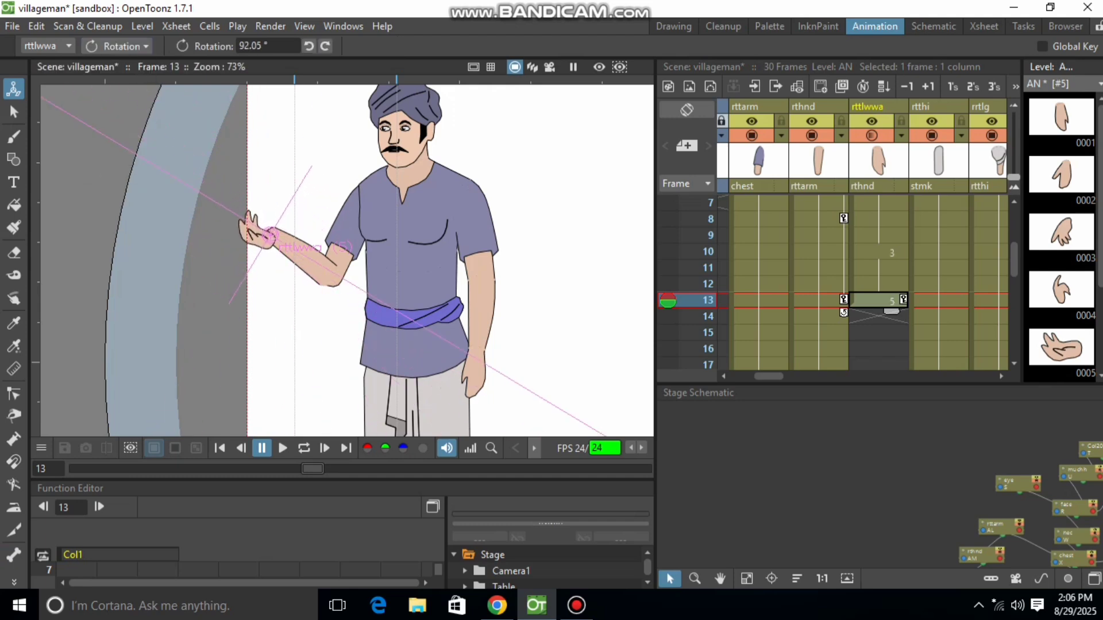
left_click_drag(311, 167, 285, 155)
- Shift the rttlwwa hand onto the wrist at about X -1.94 mm, Y -1.27 mm and hold drawing 5 through frame 16
left_click(116, 46)
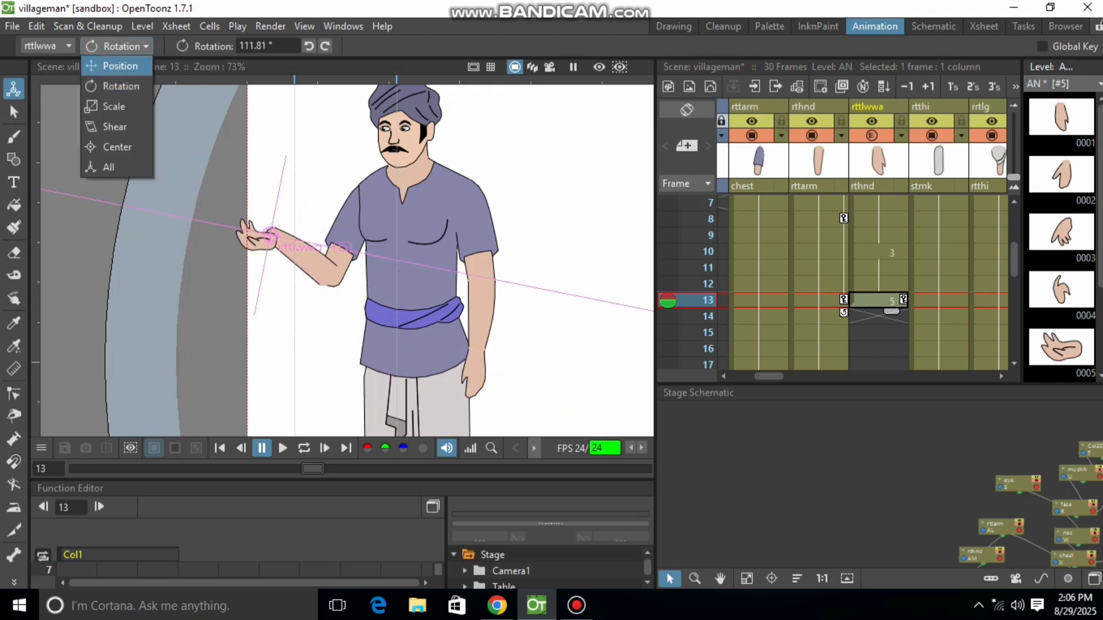
left_click(120, 66)
left_click_drag(270, 235, 270, 229)
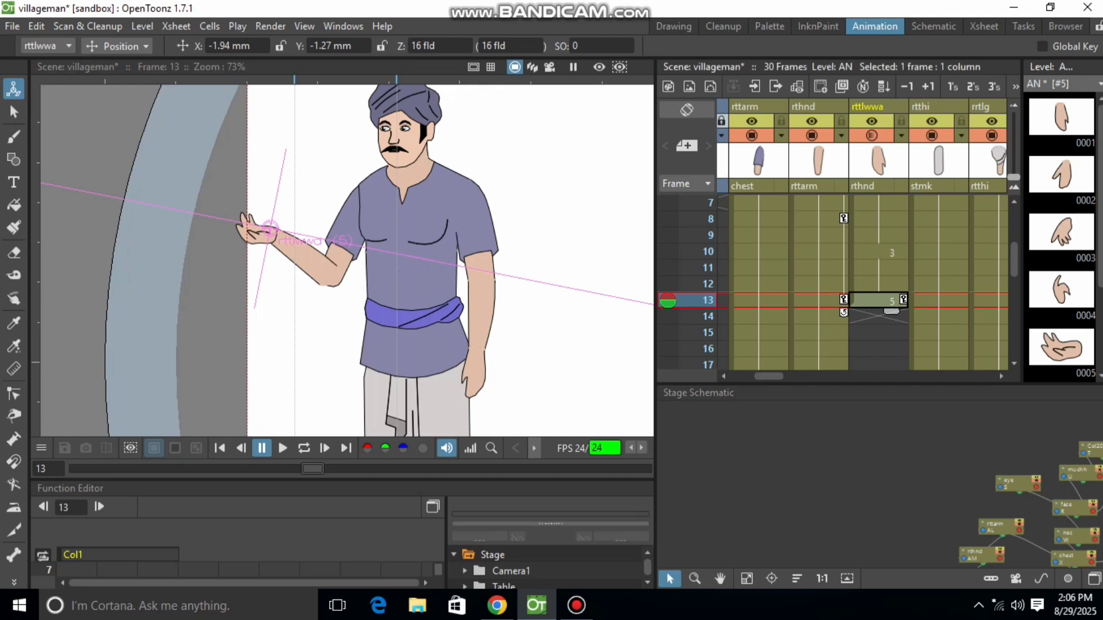
left_click_drag(892, 311, 891, 360)
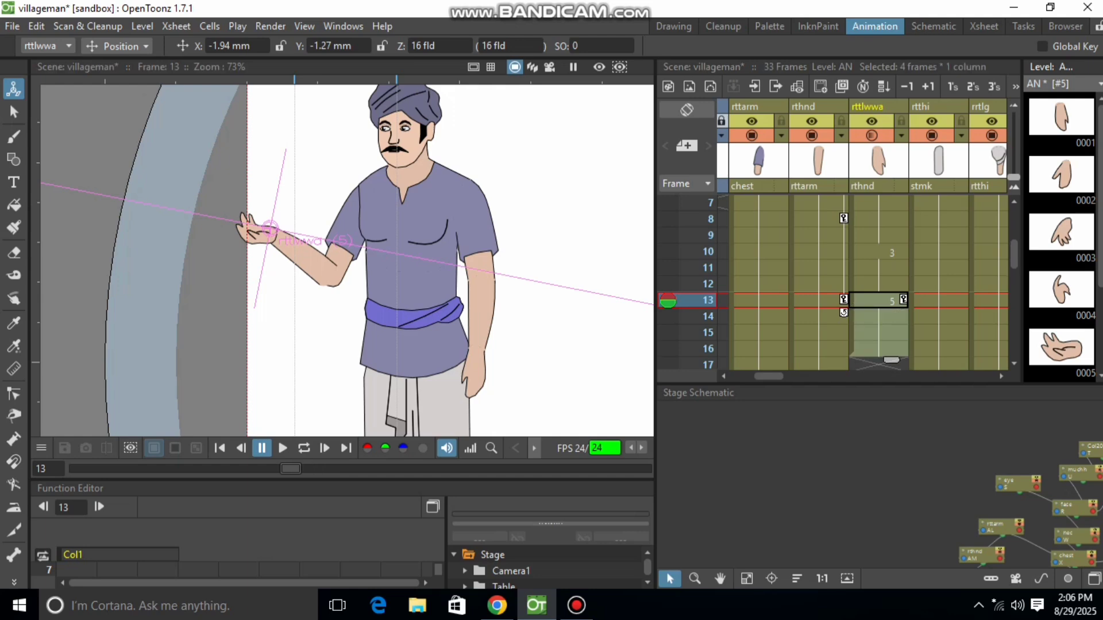
- Raise the rthnd forearm at frame 17 with the Skeleton tool
left_click(818, 349)
scroll(818, 348, "down", 2)
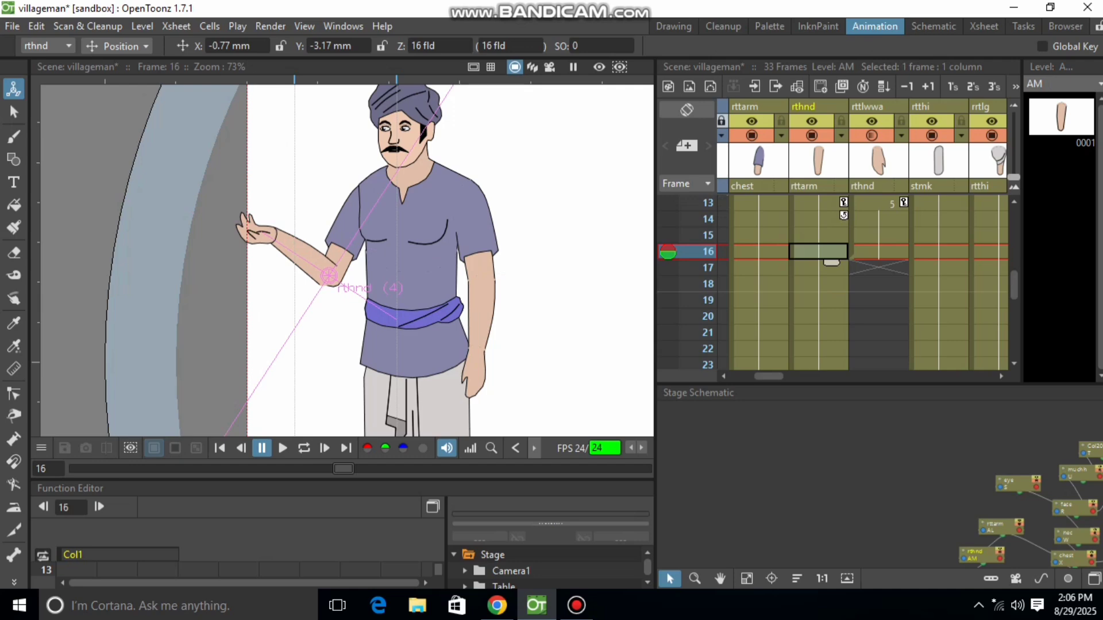
left_click(823, 268)
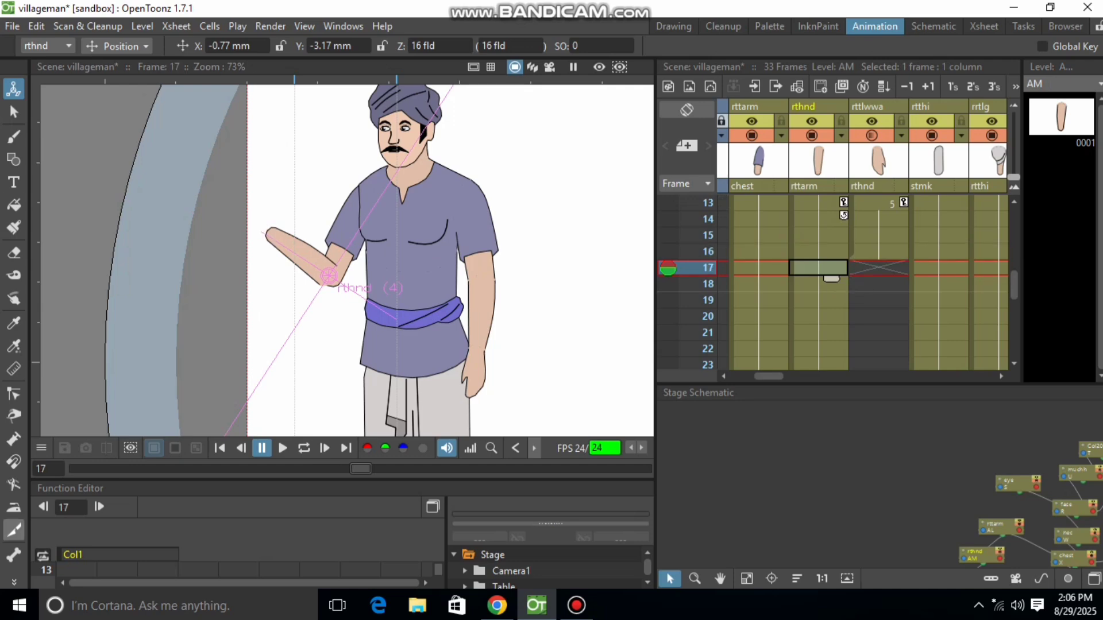
left_click(14, 555)
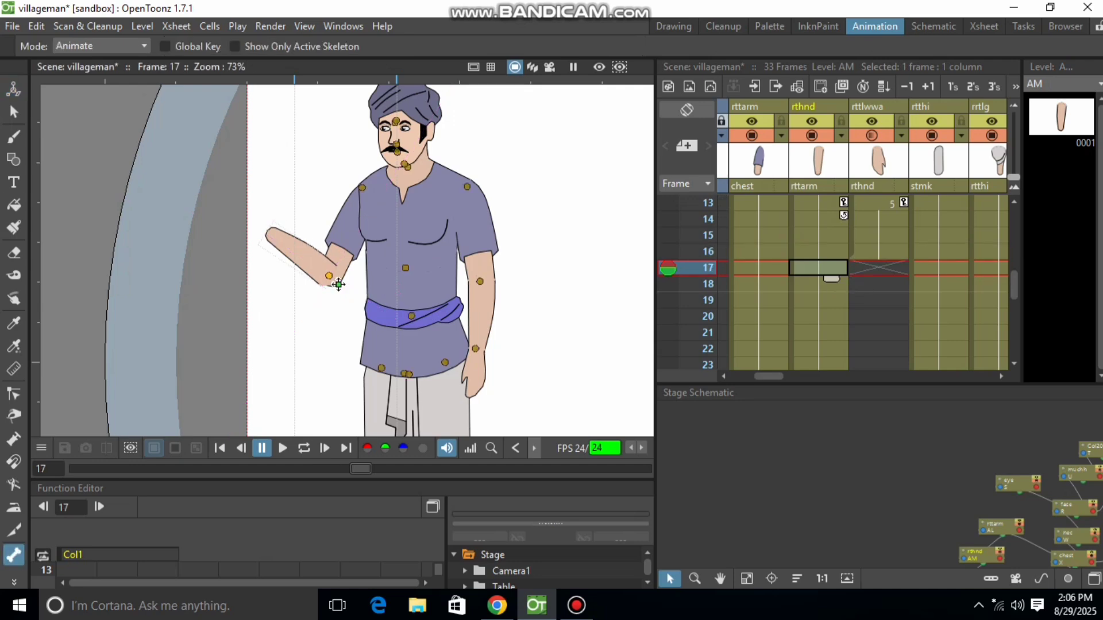
left_click_drag(281, 241, 296, 227)
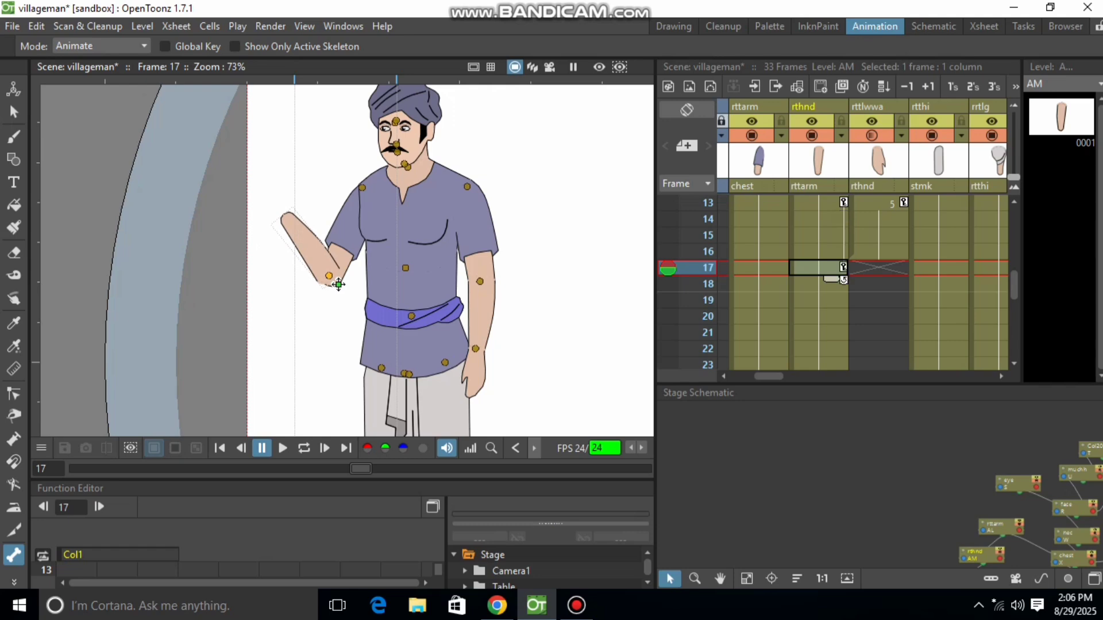
- Rotate the rttlwwa hand upward to about 26.89° at frame 10 with the Animate tool and compare it with frame 13
scroll(874, 270, "up", 1)
left_click(879, 252)
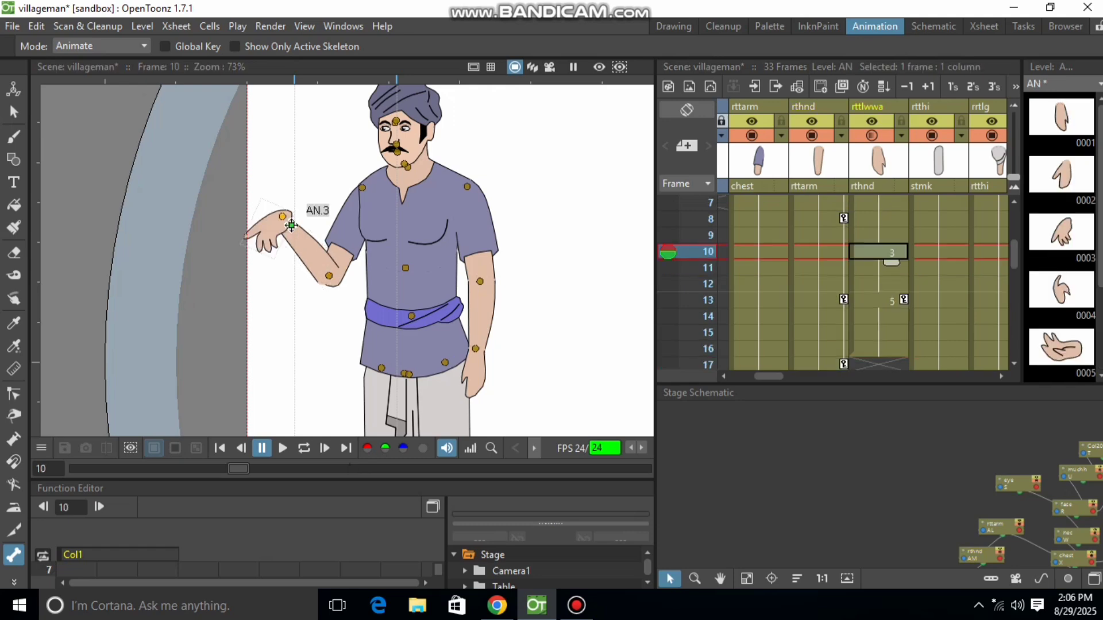
left_click(879, 300)
left_click(879, 252)
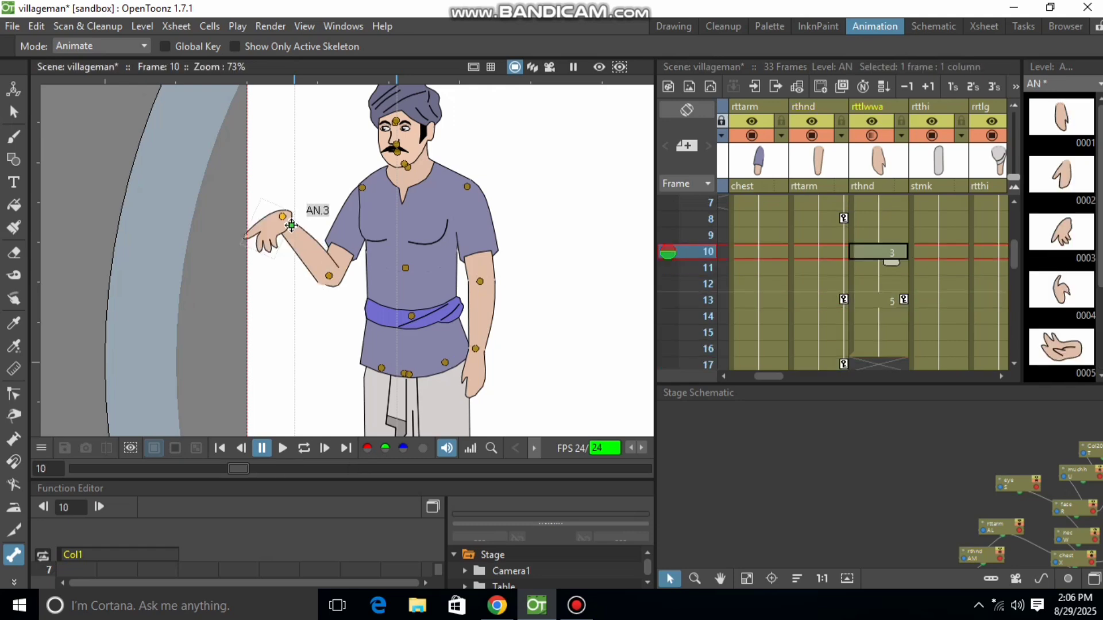
key("a")
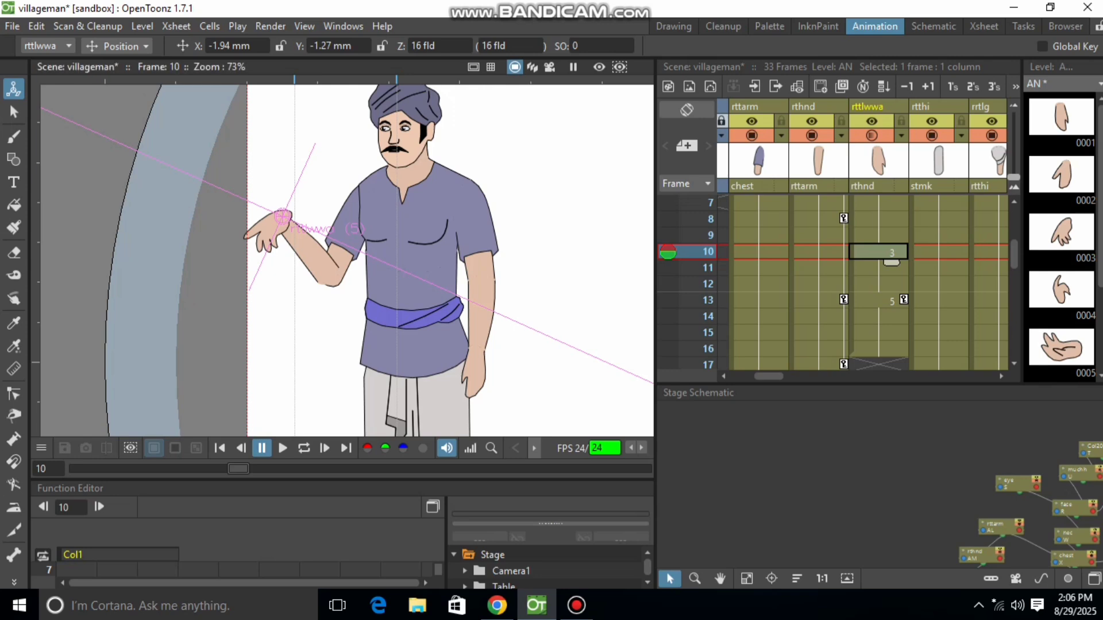
left_click(116, 46)
left_click(115, 86)
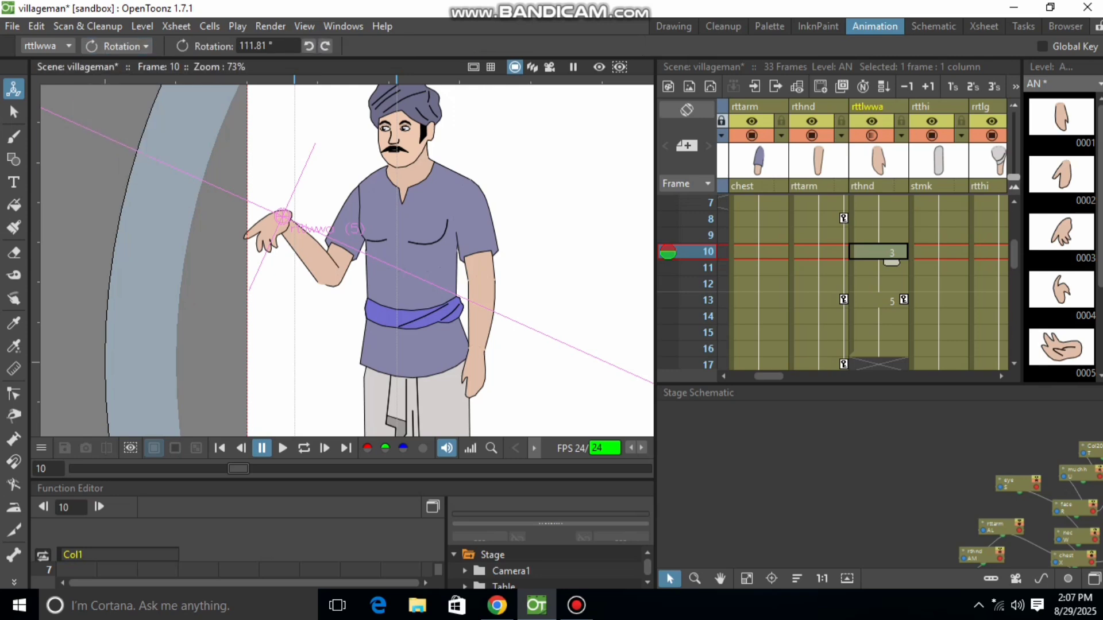
left_click(896, 302)
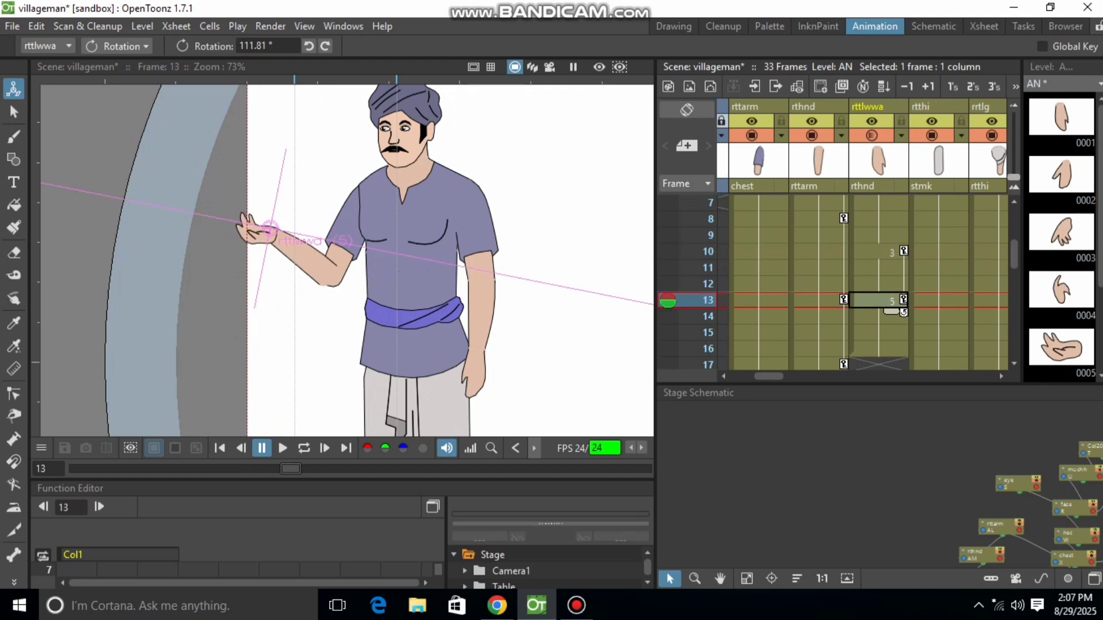
left_click(891, 252)
left_click(885, 300)
left_click(884, 253)
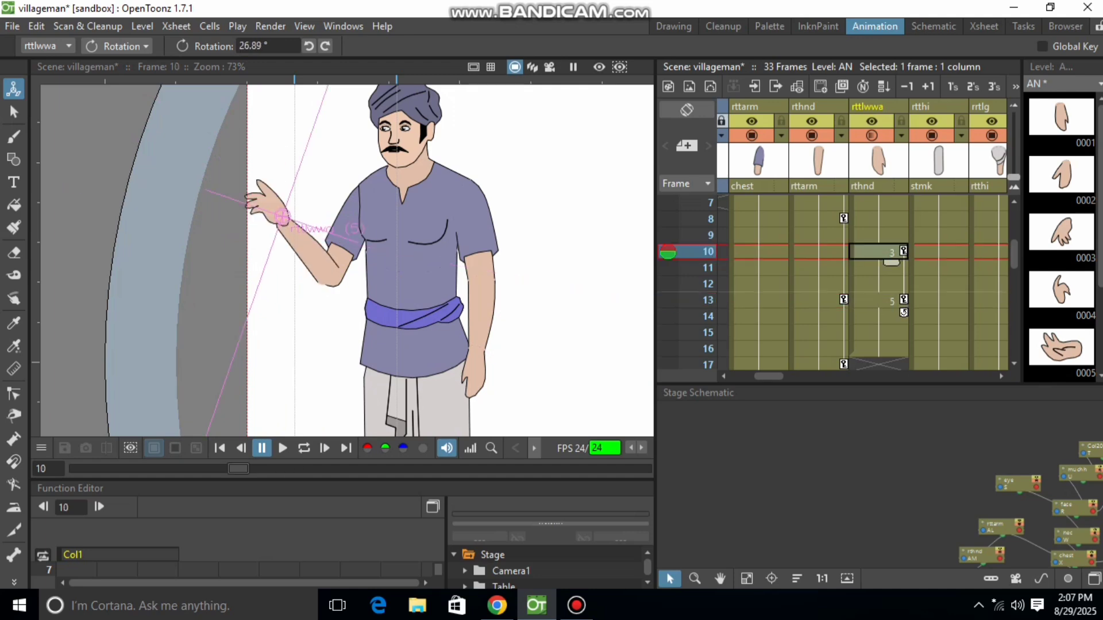
- Rotate the rttlwwa hand outward to about -42.7° at frame 1
left_click(885, 235)
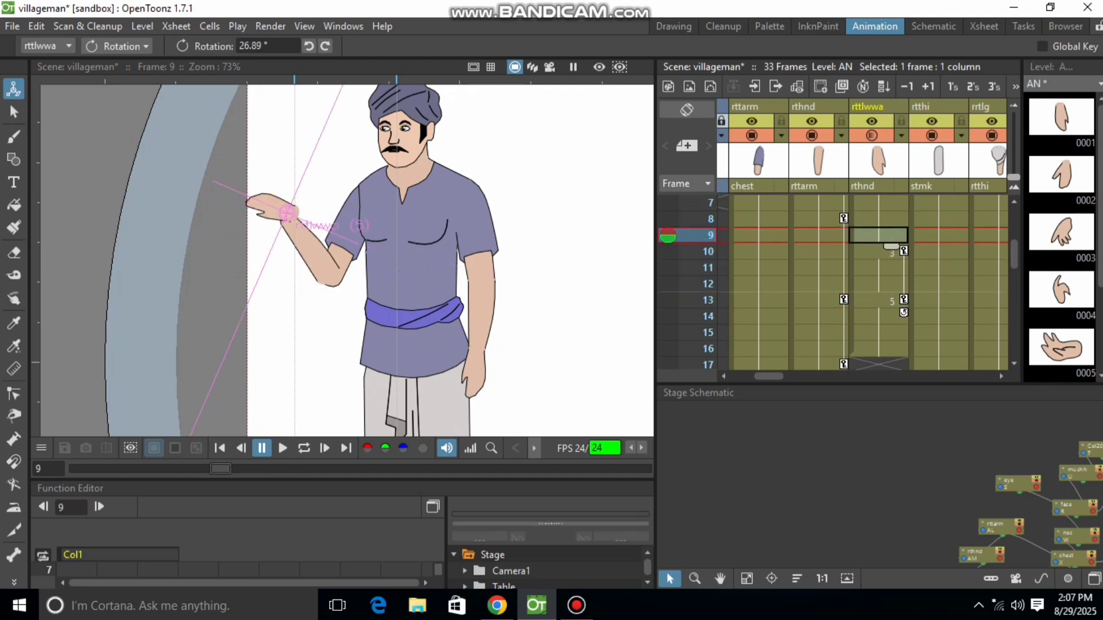
scroll(885, 236, "up", 1)
left_click(885, 205)
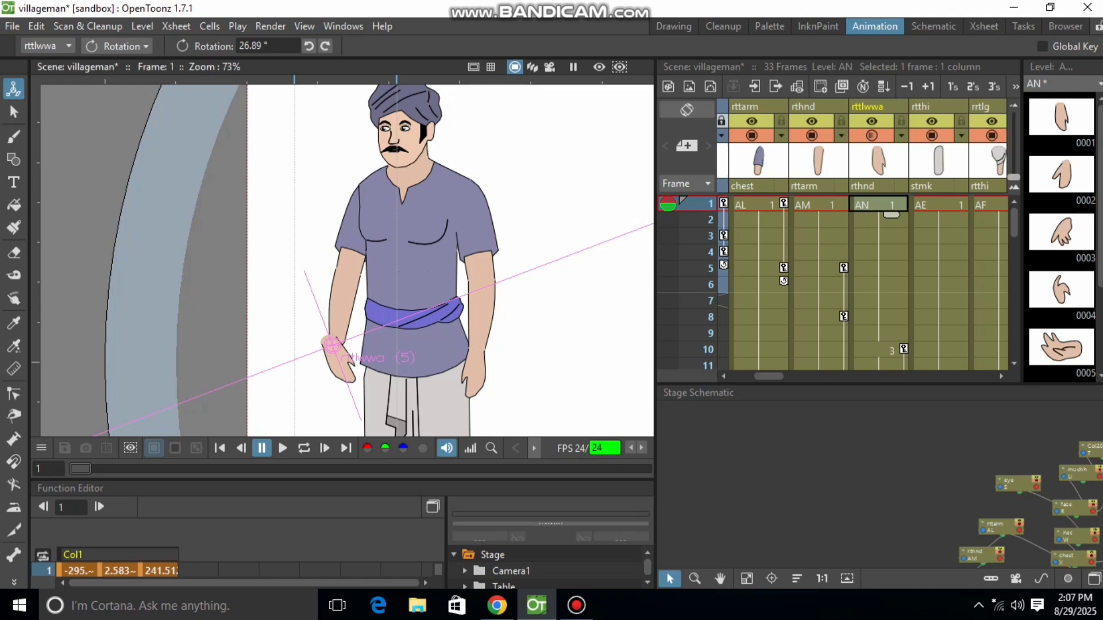
left_click_drag(348, 370, 315, 367)
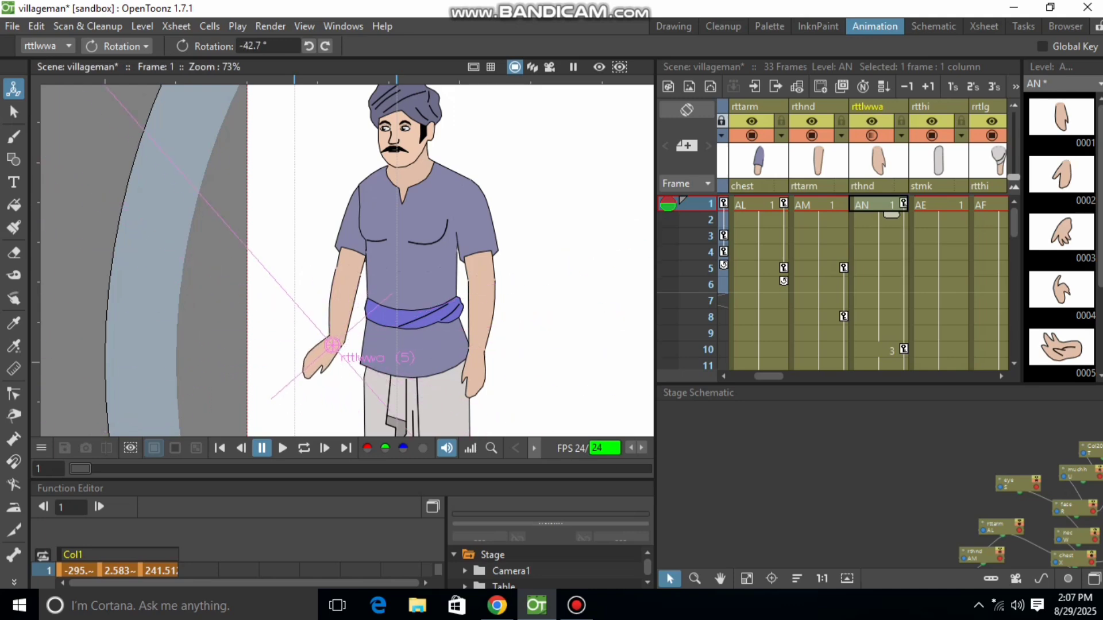
- Step through frames 1 to 10 to check the hand's rotation during the arm raise
key("Down")
key("Down")
key("Down")
key("Down")
key("Down")
key("Down")
key("Down")
key("Down")
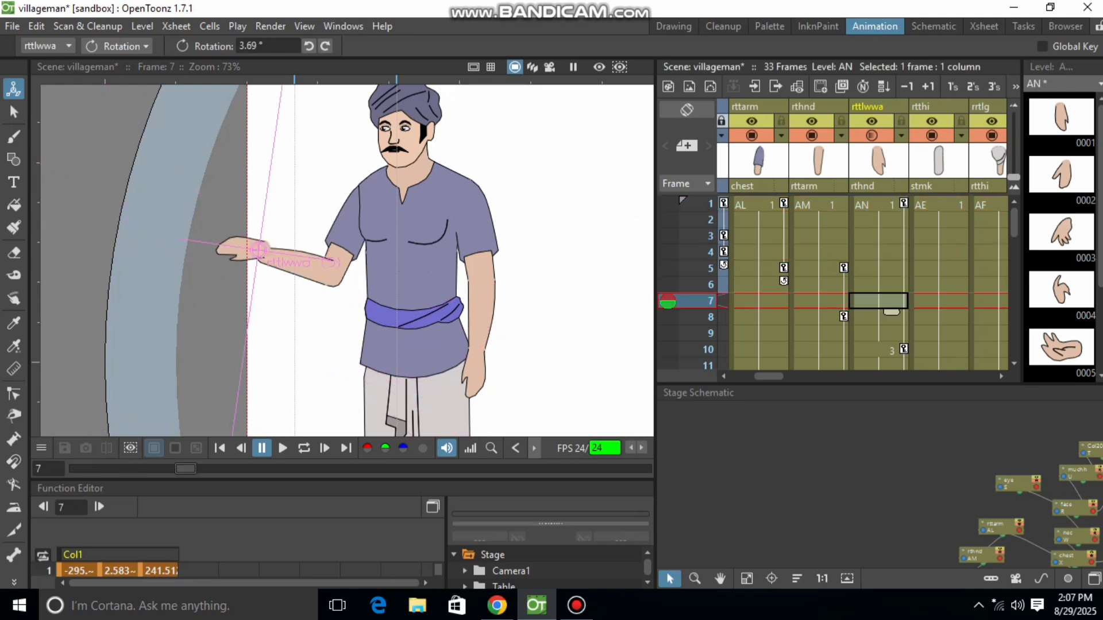
key("Down")
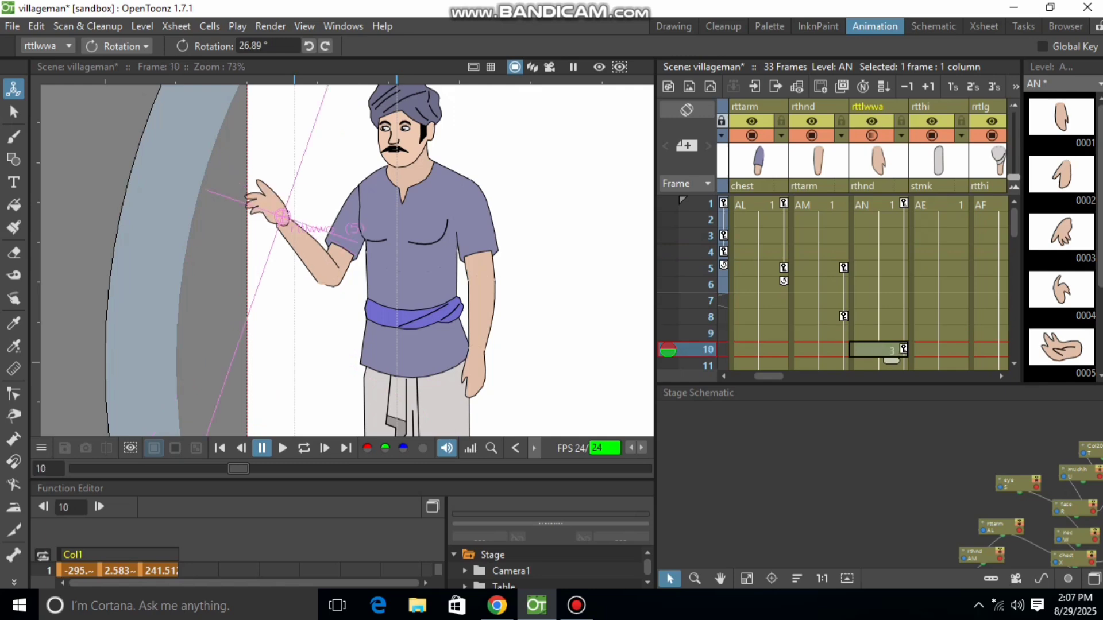
- Step through frames 10 to 13 to compare the rttlwwa hand's poses
key("Down")
key("Down")
key("Down")
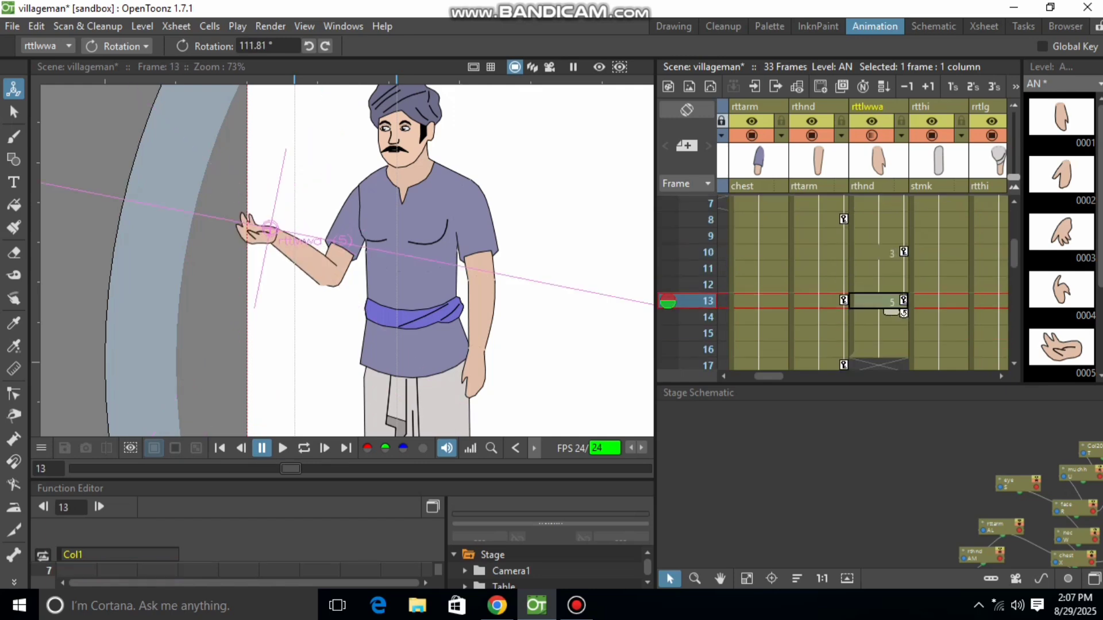
left_click(576, 605)
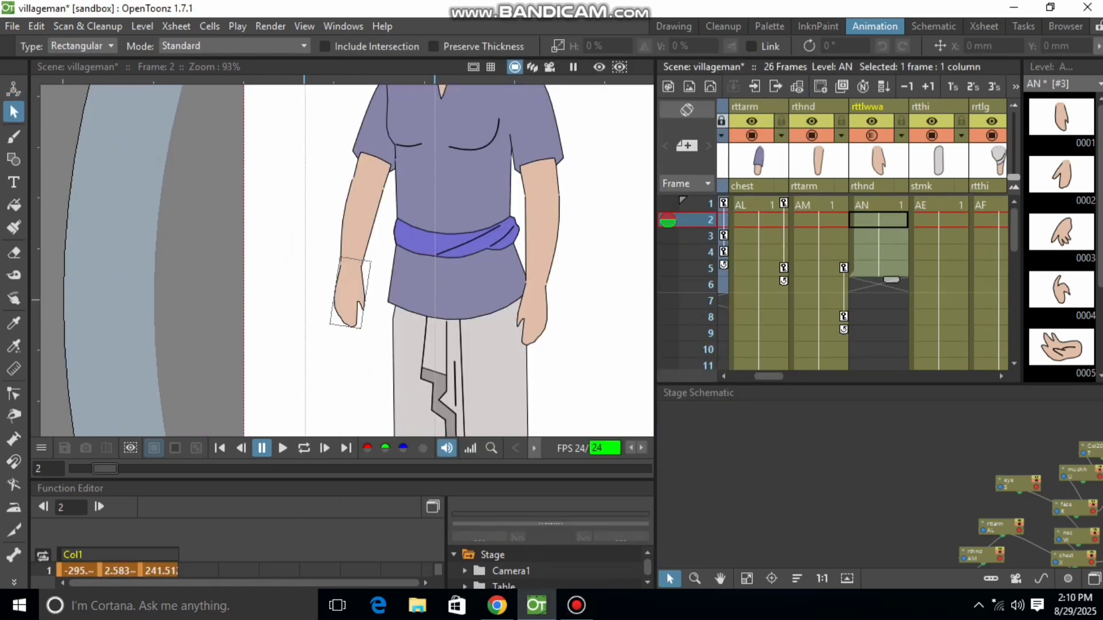
- Check the forearm's key poses at frames 5 and 8 and extend the rttlwwa hand's drawing 1 exposure through frame 7
left_click(818, 269)
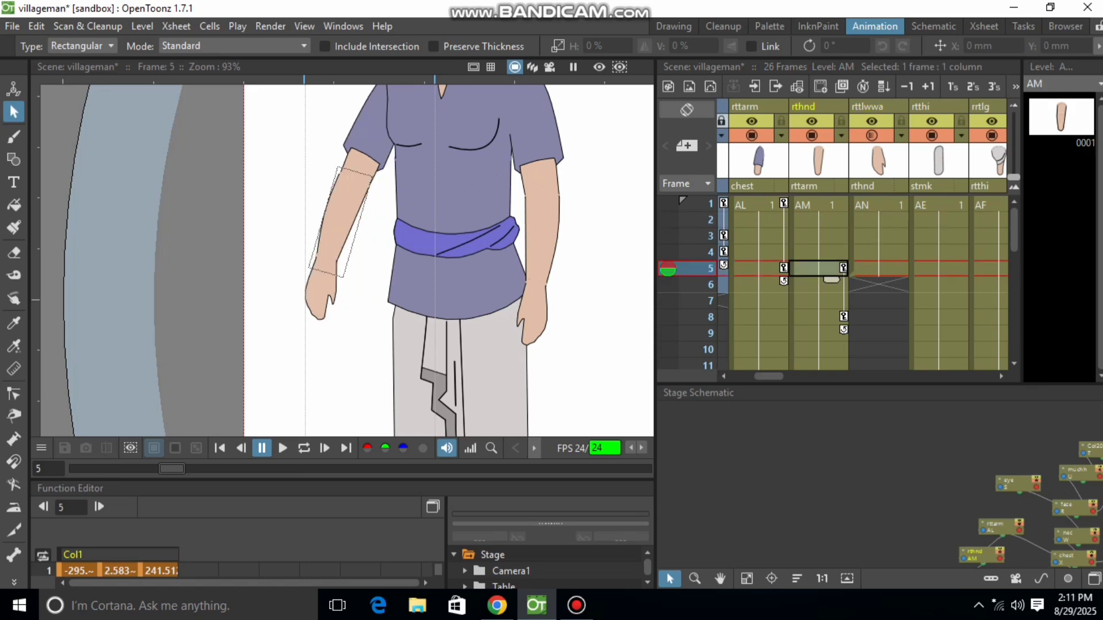
left_click(819, 317)
left_click(878, 268)
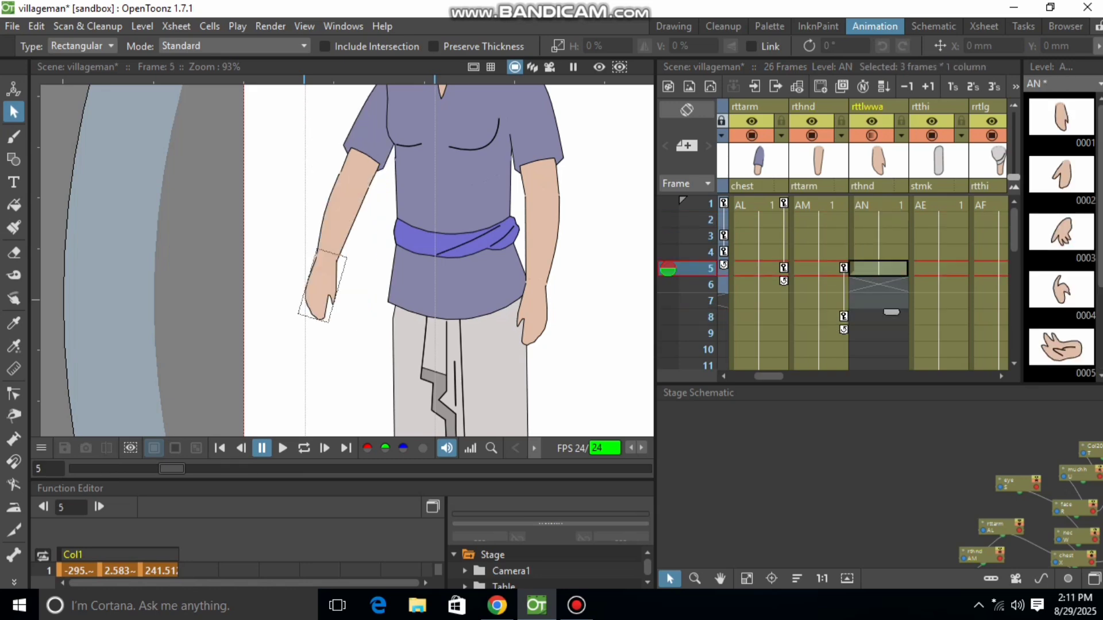
left_click(878, 269)
left_click_drag(891, 280, 891, 311)
left_click(878, 301)
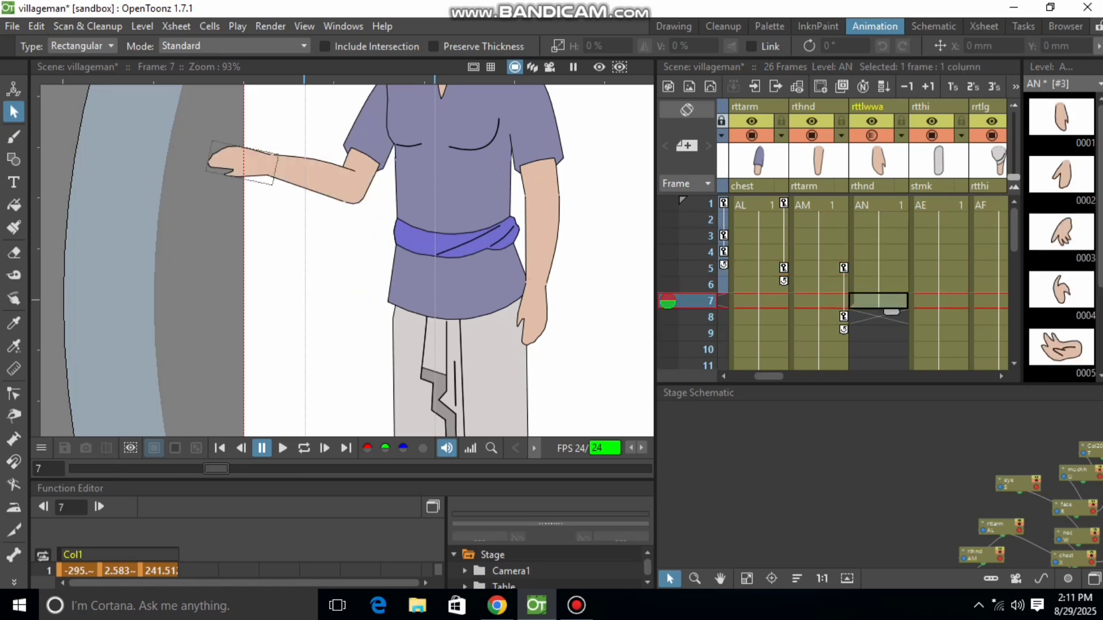
left_click(878, 317)
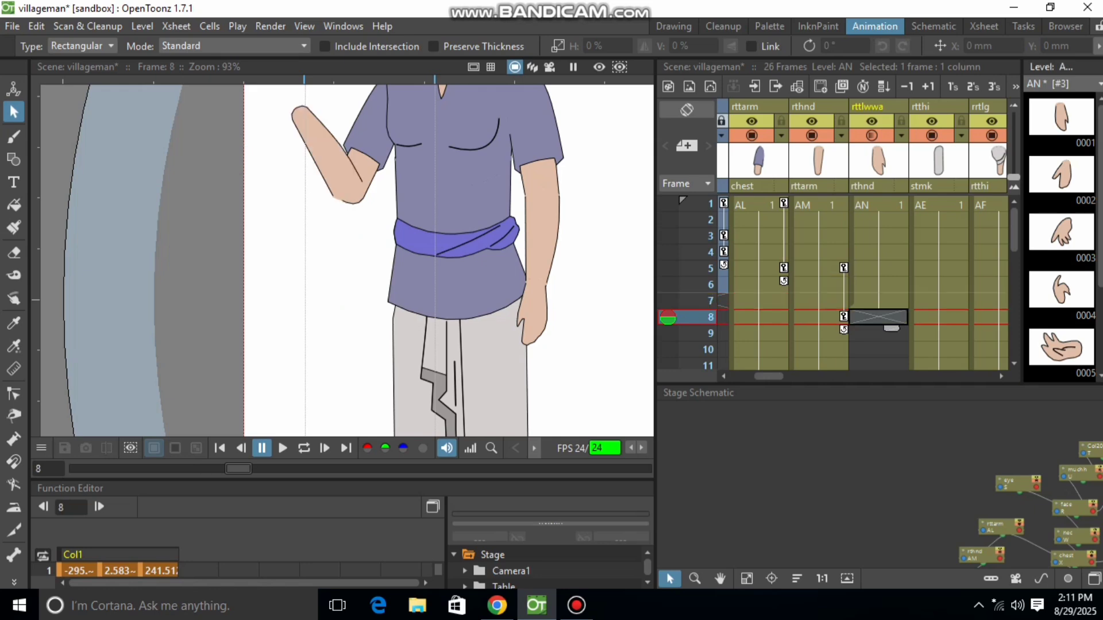
- Copy drawing 4 of level AN and paste it into the rttlwwa column at frame 8
left_click(818, 268)
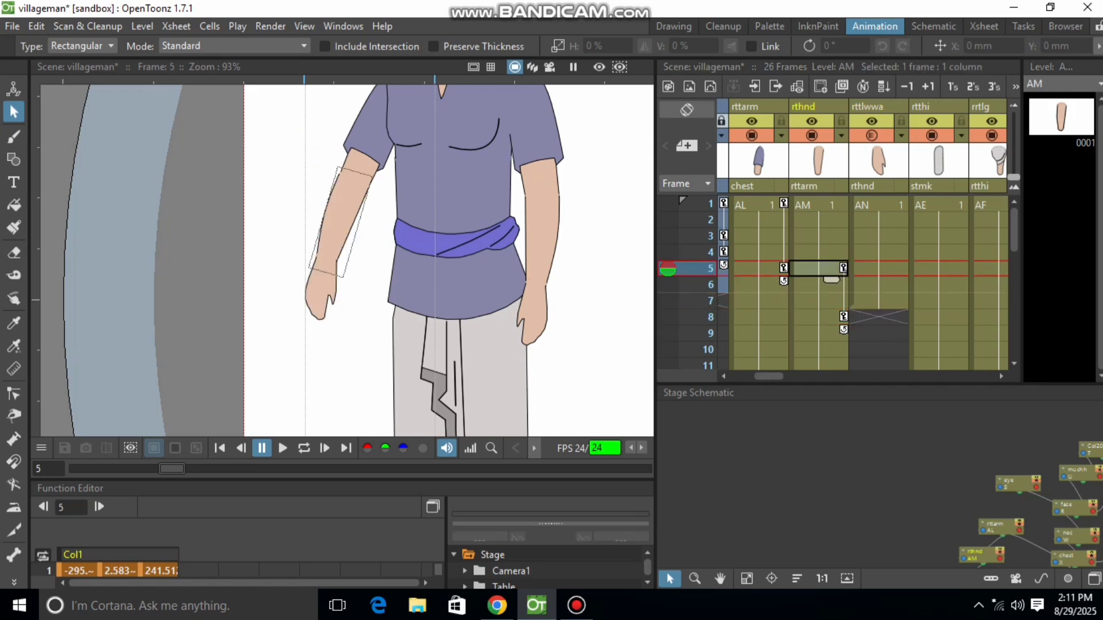
left_click(819, 301)
left_click(814, 317)
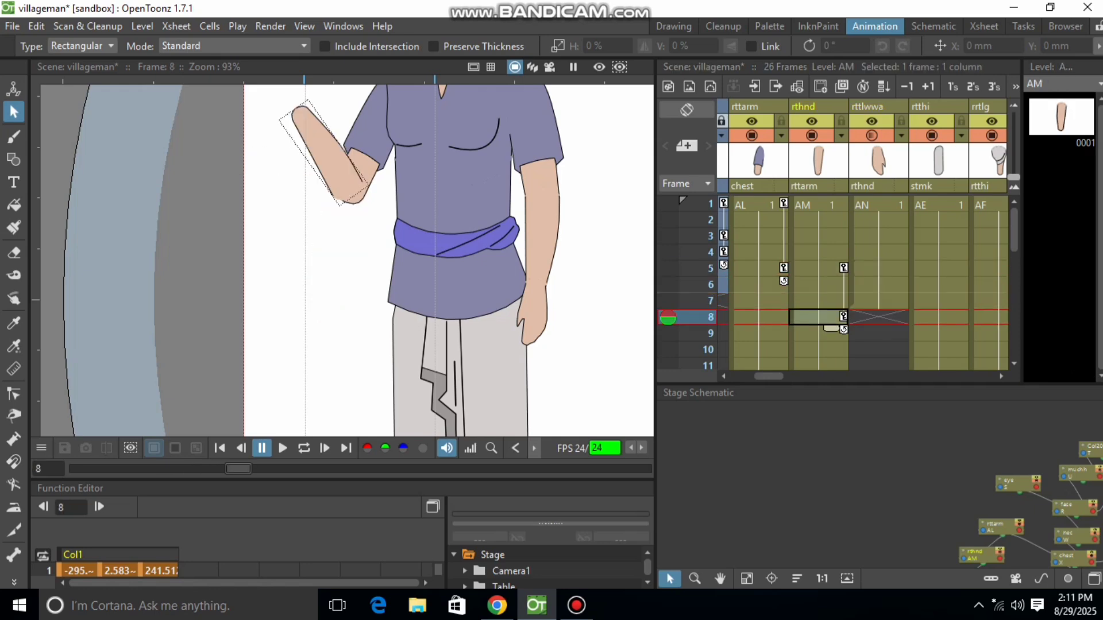
left_click(878, 301)
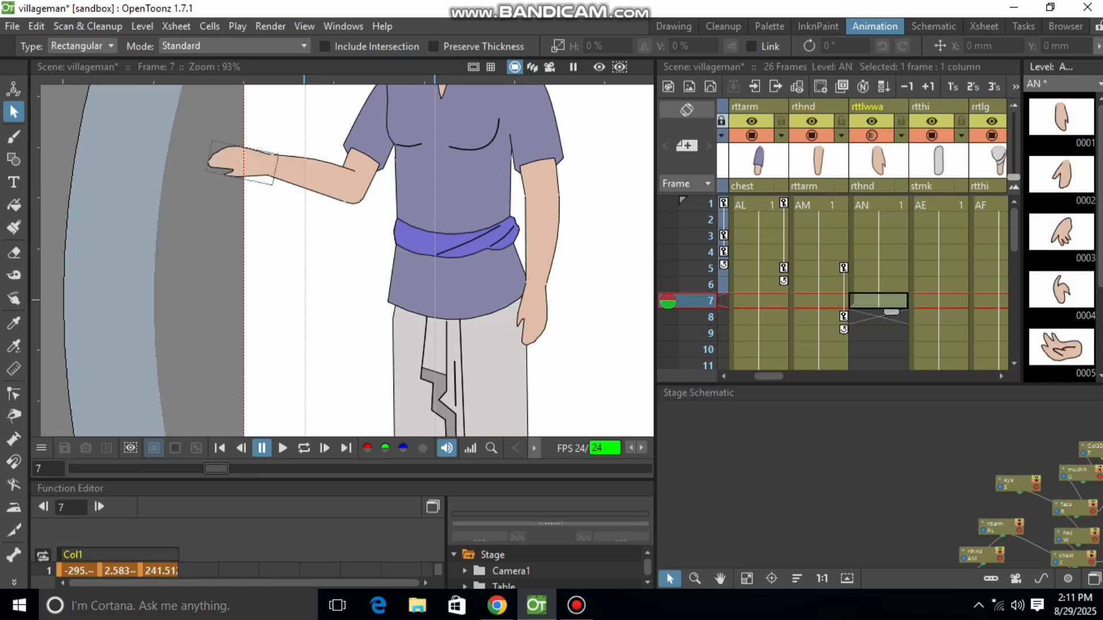
left_click(1062, 290)
right_click(1061, 290)
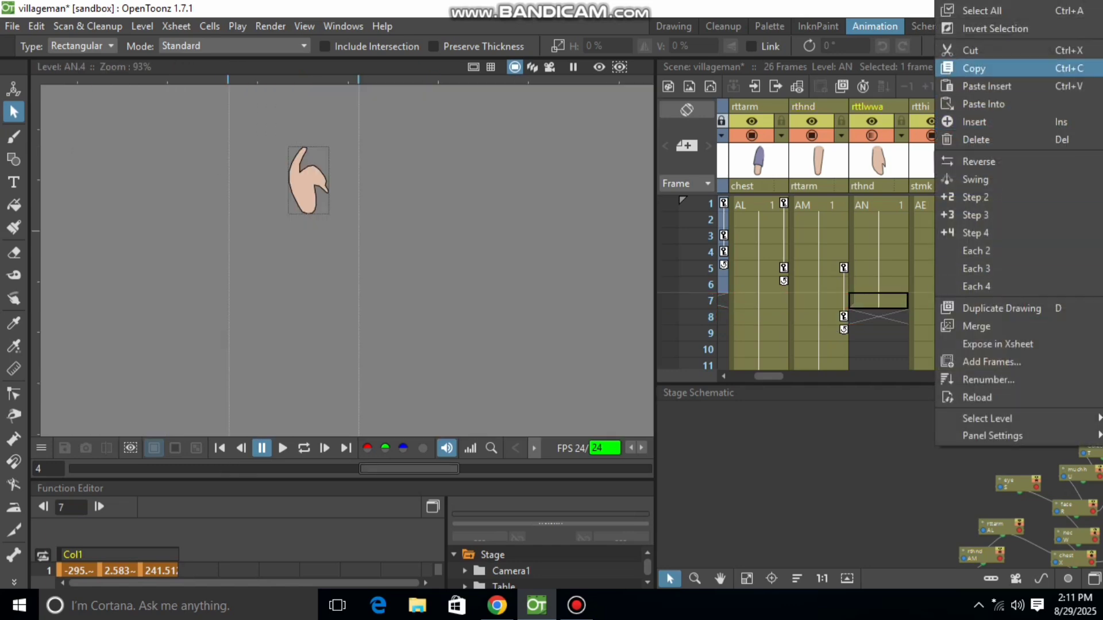
left_click(971, 68)
left_click(877, 317)
key("ctrl+v")
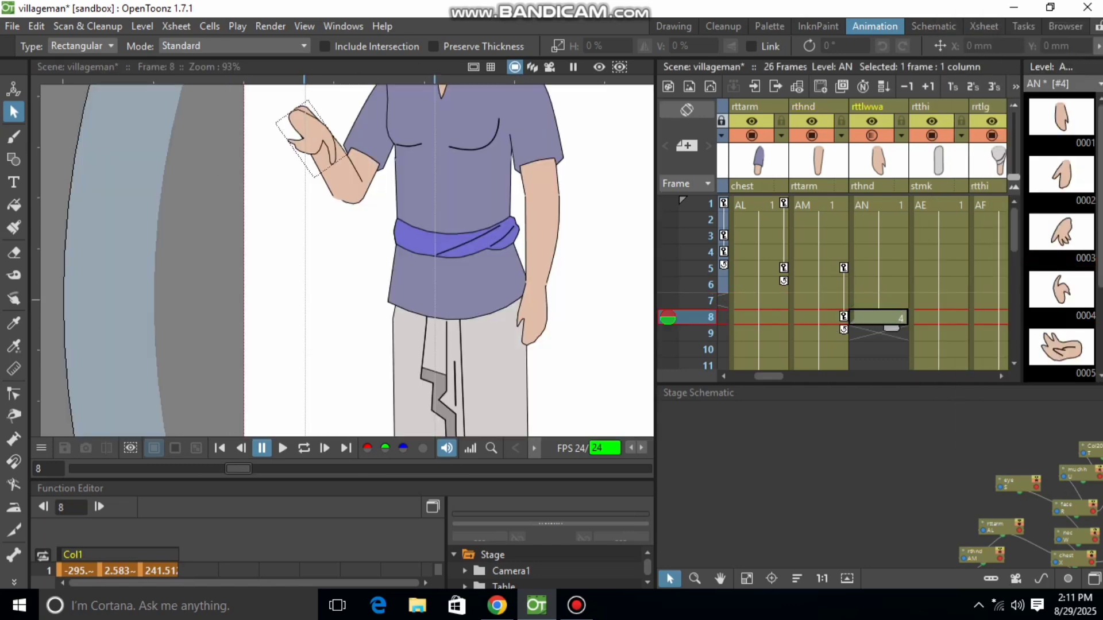
- Rotate the drawing 4 hand by about 172.02° with the Selection tool so it points up from the wrist at frame 8
scroll(452, 362, "down", 4)
scroll(359, 200, "up", 9)
left_click_drag(305, 219, 530, 352)
mouse_move(382, 277)
left_mouse_down()
mouse_move(357, 236)
mouse_move(387, 265)
mouse_move(398, 246)
left_mouse_up()
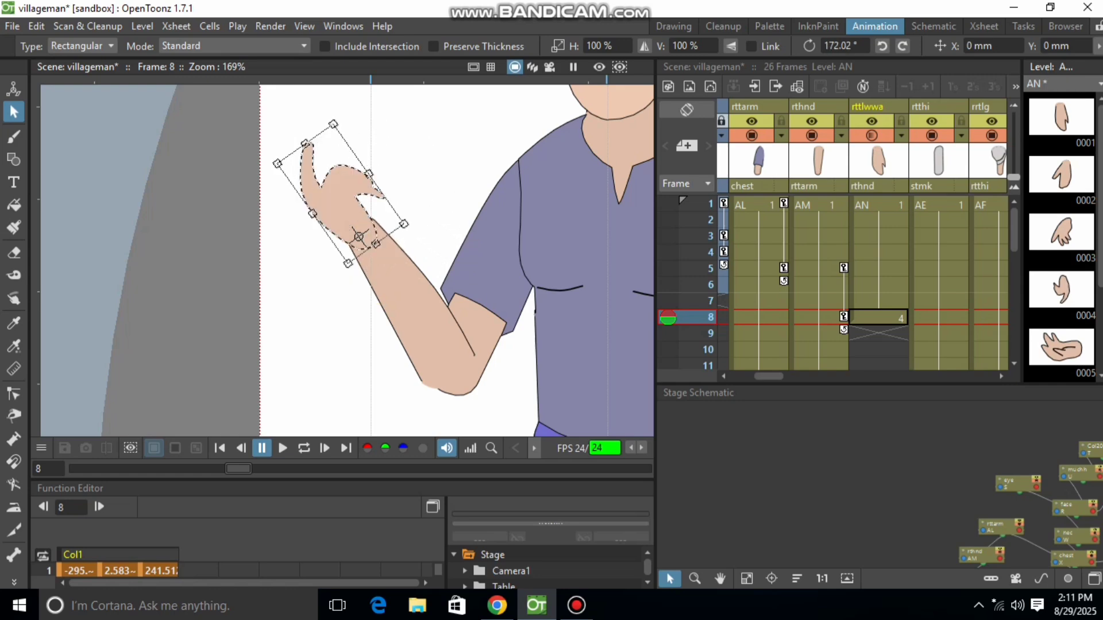
left_click(424, 221)
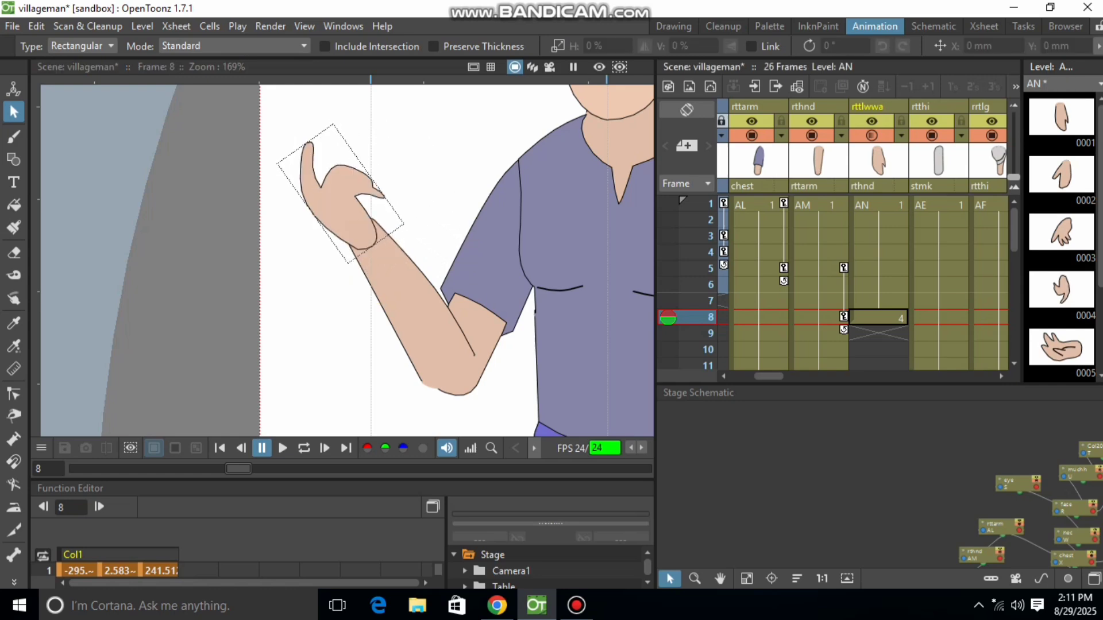
- Extend the rttlwwa hand's drawing 4 exposure through frame 11
left_click(886, 318)
left_click_drag(892, 329, 891, 360)
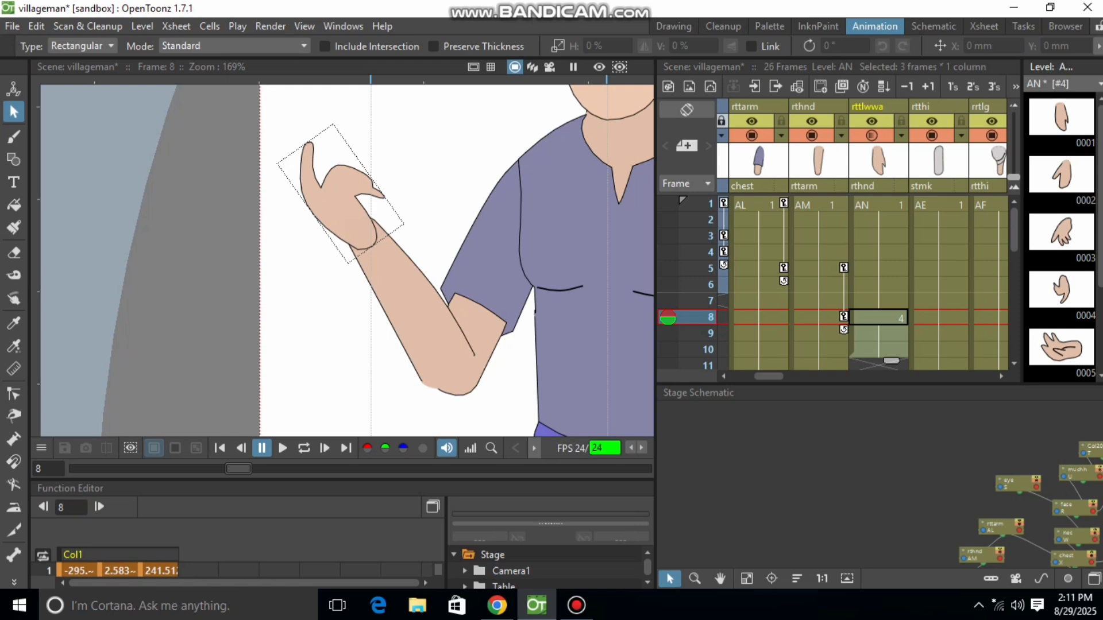
scroll(891, 345, "down", 1)
left_click_drag(892, 263, 891, 280)
left_click(887, 286)
left_click(888, 269)
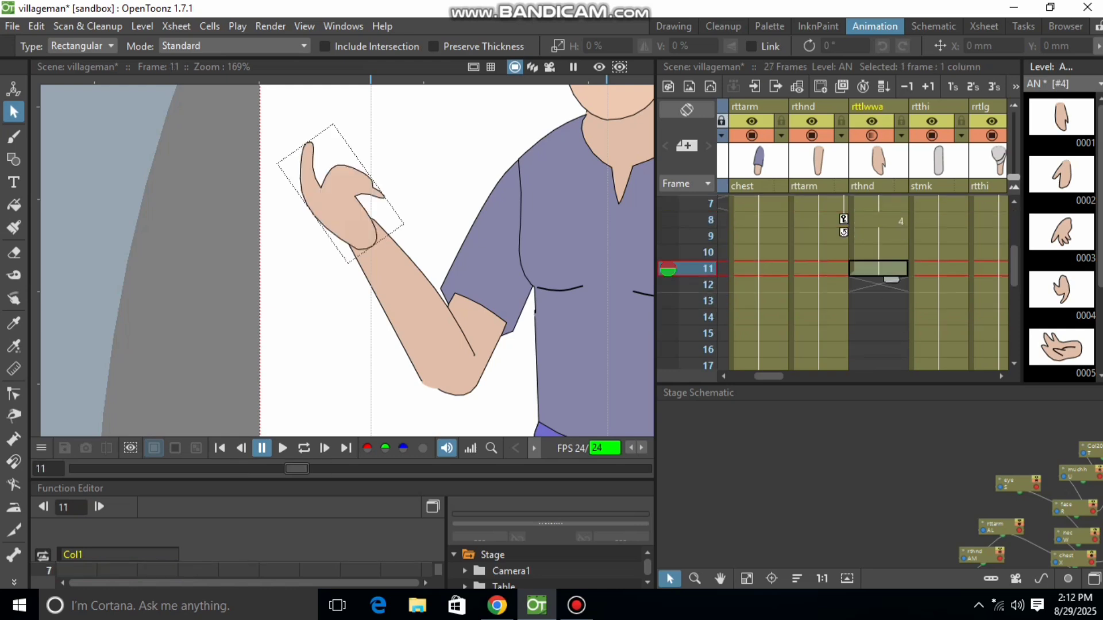
- Lower the rthnd forearm at frame 12 with the Skeleton tool
left_click(818, 284)
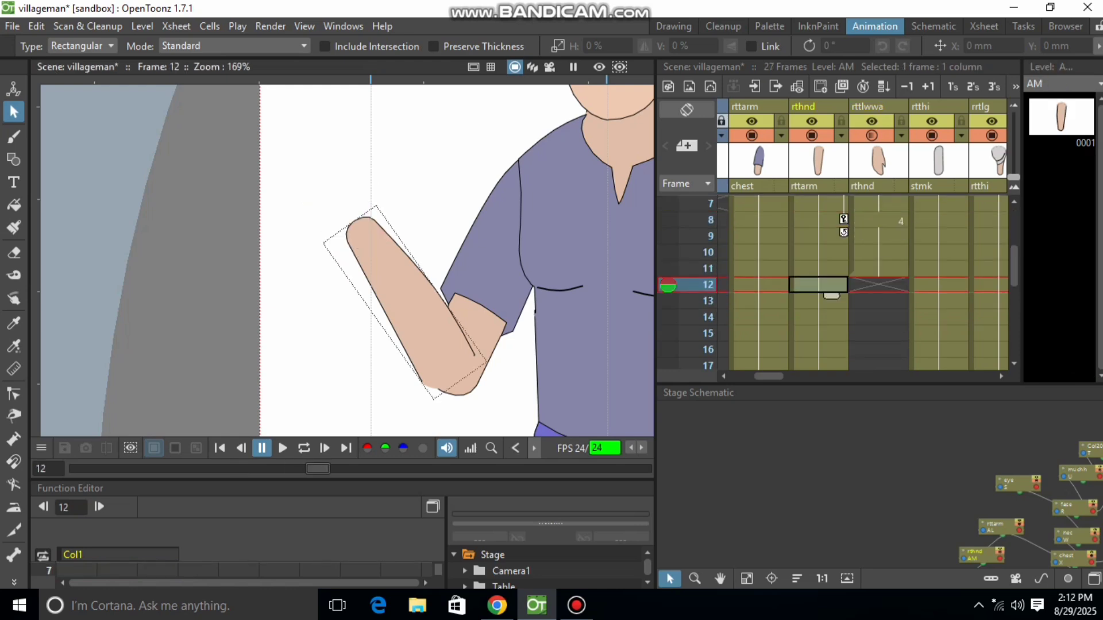
left_click(13, 555)
left_click_drag(359, 247, 305, 321)
- Copy drawing 5 of level AN and paste it into the rttlwwa column at frame 12
left_click(887, 270)
right_click(1061, 350)
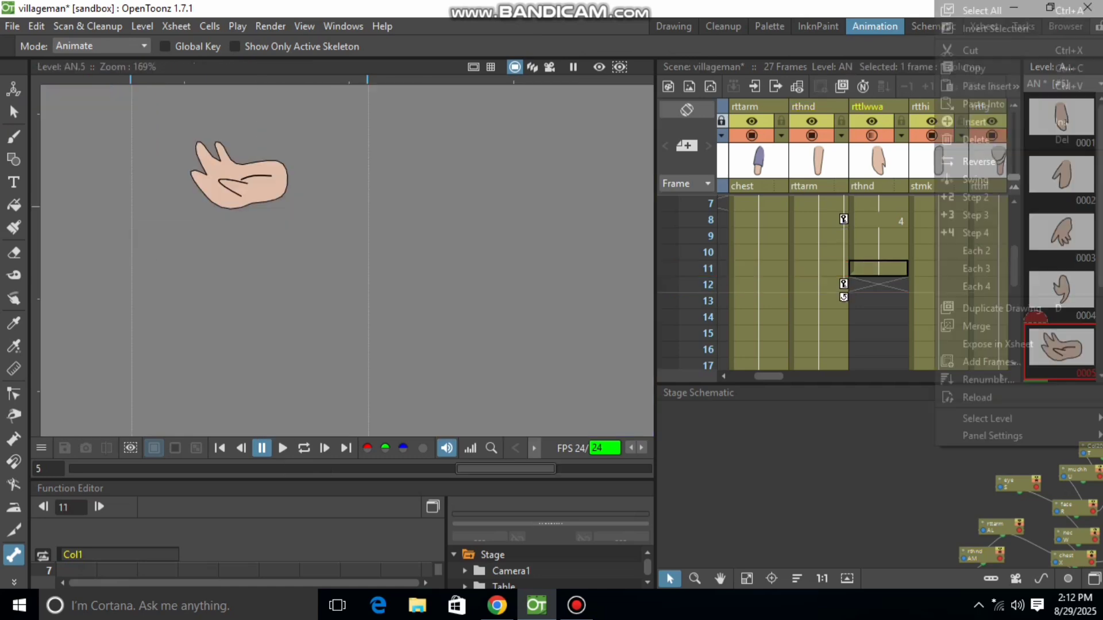
left_click(1011, 68)
left_click(881, 285)
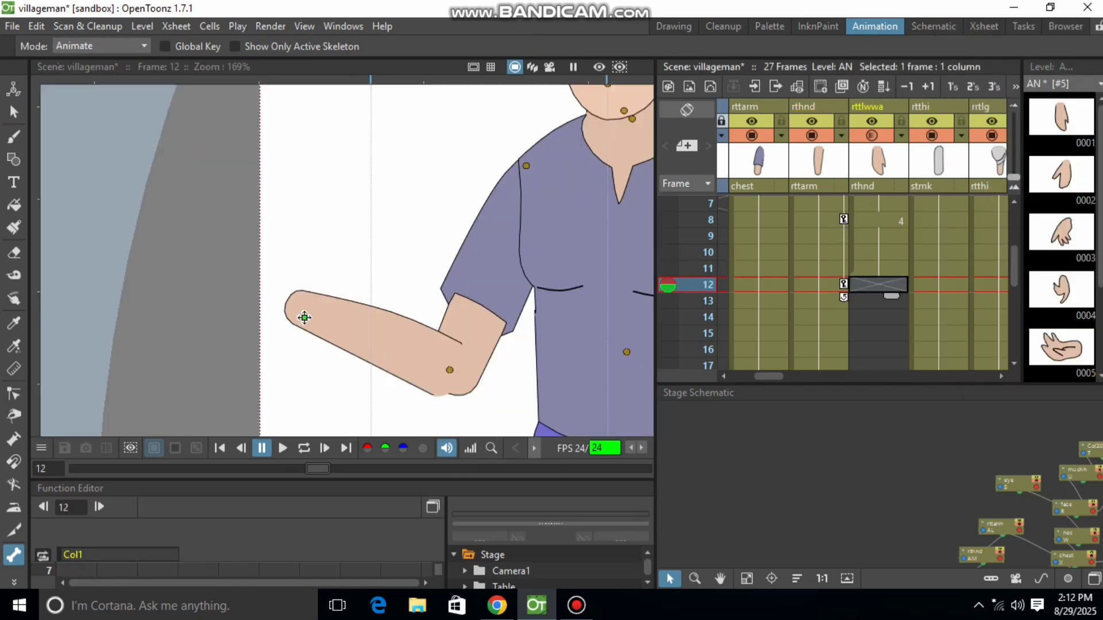
key("ctrl+v")
- Rotate the drawing 5 hand by about 106.02° with the Selection tool and move it about -3.19 mm, 2.98 mm onto the wrist
left_click(14, 112)
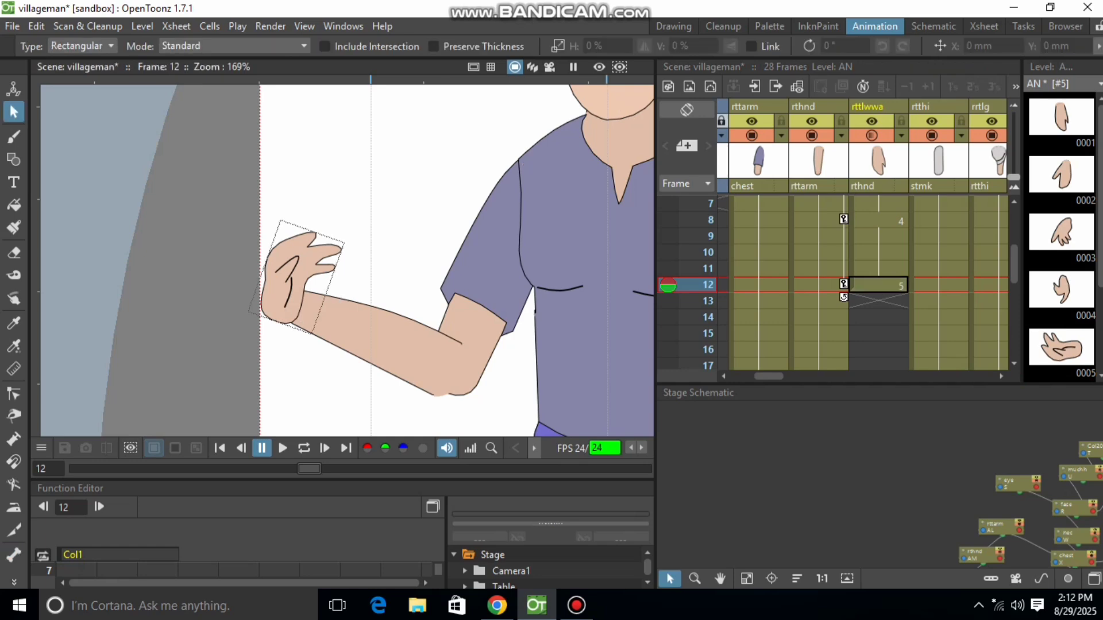
left_click(296, 278)
mouse_move(295, 278)
left_mouse_down()
mouse_move(281, 320)
mouse_move(234, 319)
mouse_move(268, 365)
left_mouse_up()
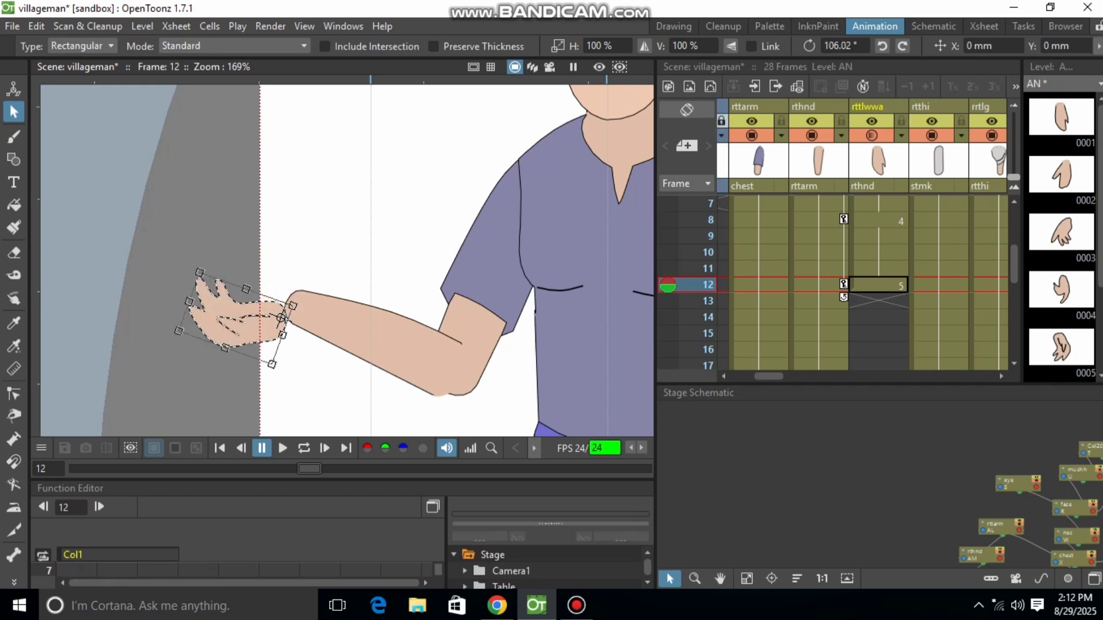
left_click_drag(241, 322, 266, 309)
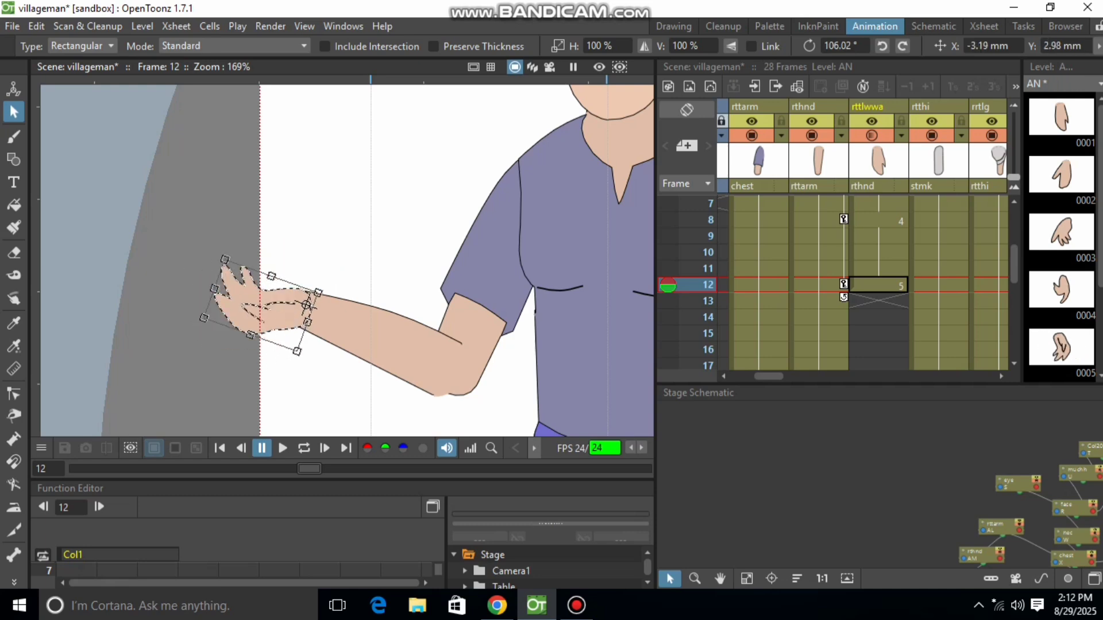
left_click(352, 250)
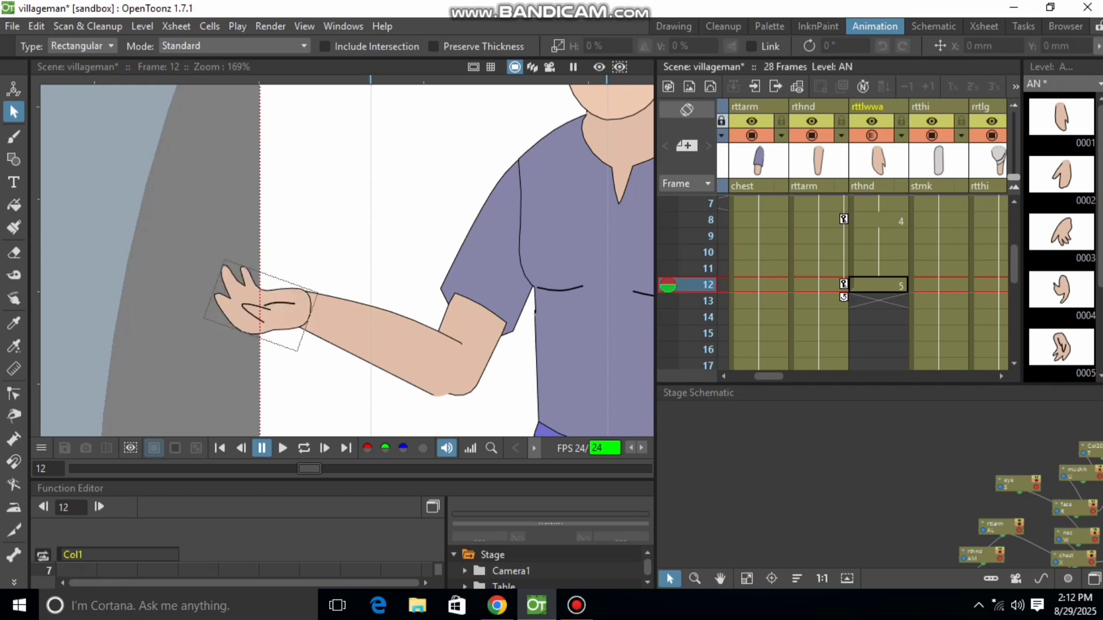
- Enlarge the drawing 5 hand to about 110.15% horizontally and 121.16% vertically, and compare frame 12 with the preceding frames
left_click(879, 268)
left_click(879, 286)
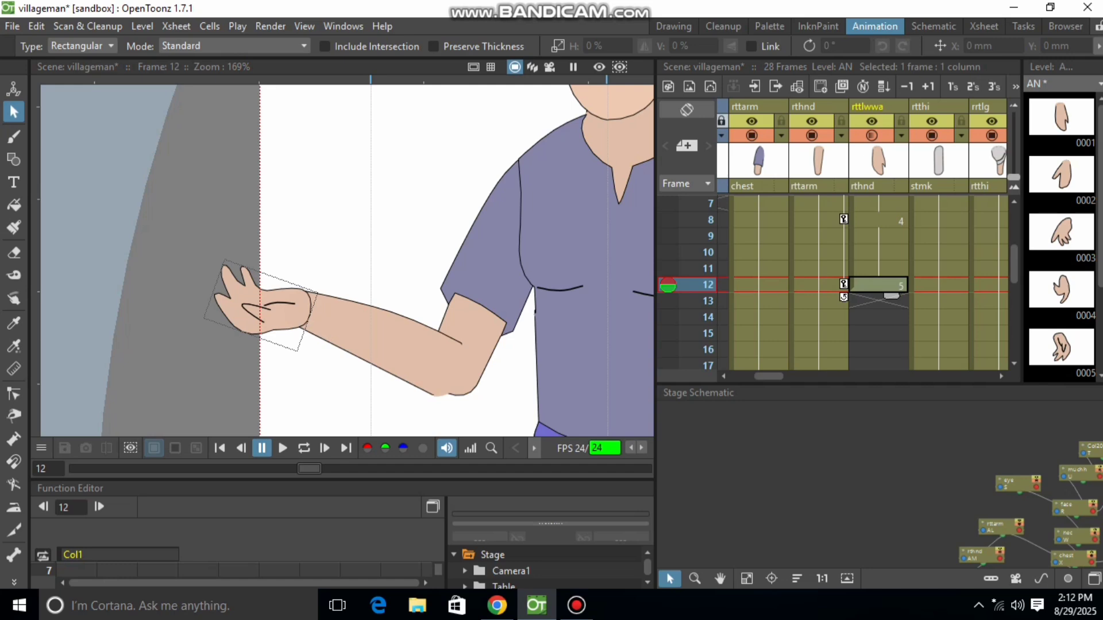
left_click(253, 316)
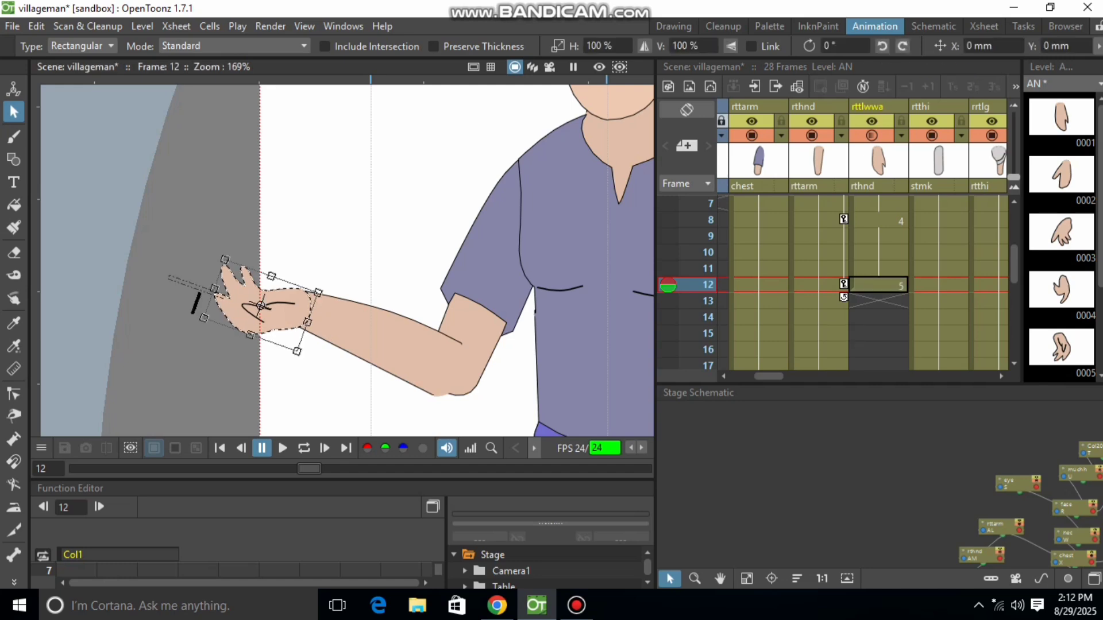
left_click(351, 252)
left_click_drag(195, 302, 176, 293)
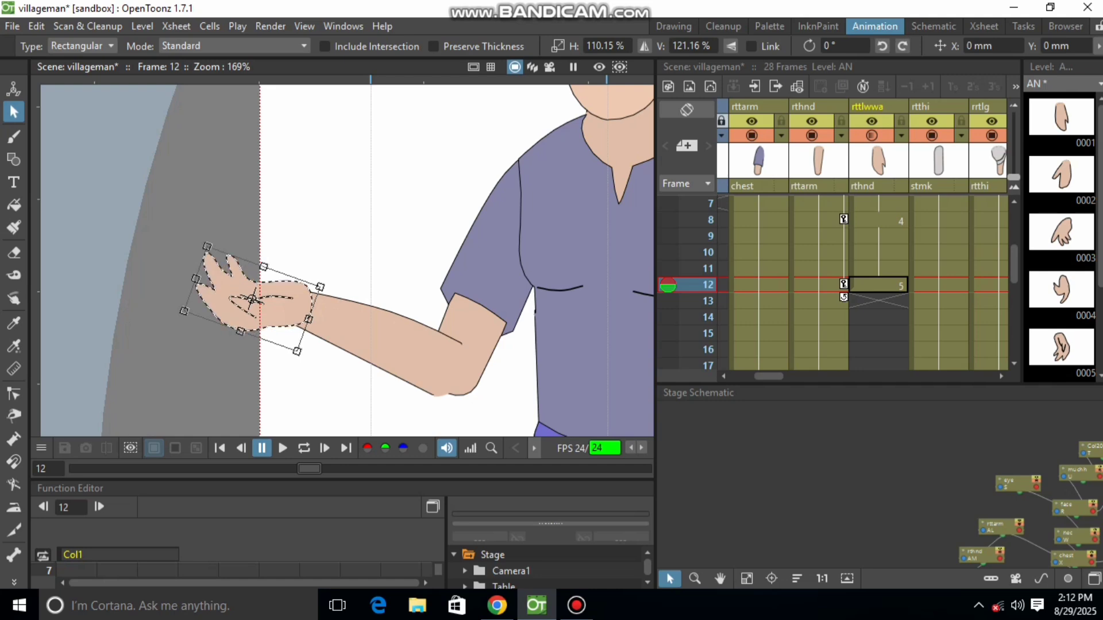
left_click(352, 252)
key("Up")
key("Up")
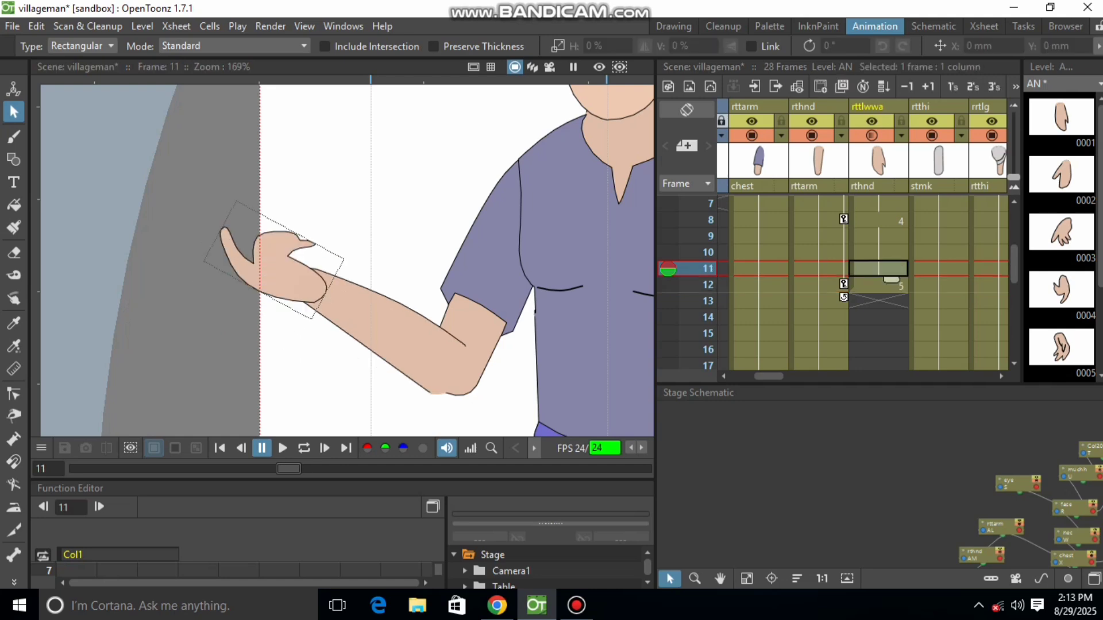
key("Down")
key("Down")
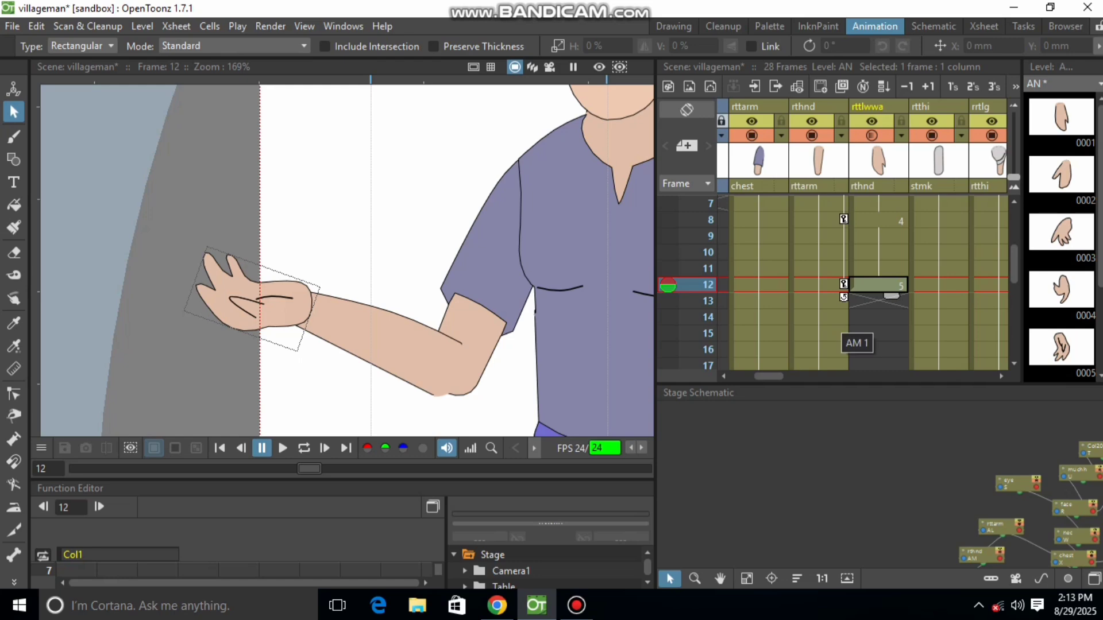
- Set a key for the rthnd forearm at frame 14 and raise the forearm slightly at frame 16 with the Skeleton tool
left_click(832, 316)
right_click(832, 317)
left_click(873, 198)
left_click(816, 350)
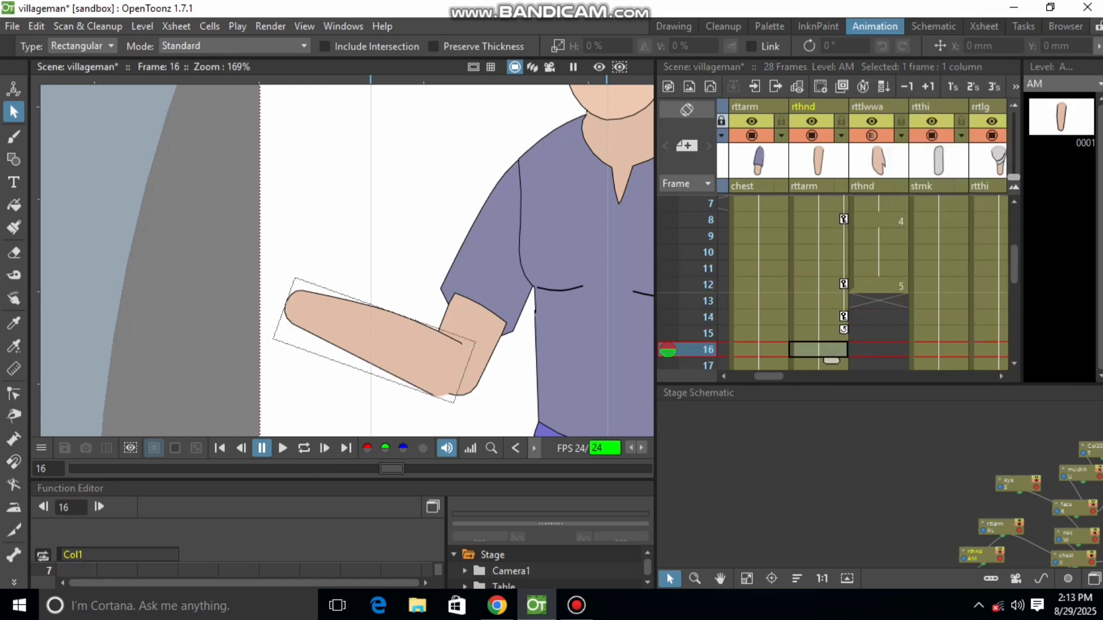
left_click(13, 555)
left_click_drag(458, 378, 458, 376)
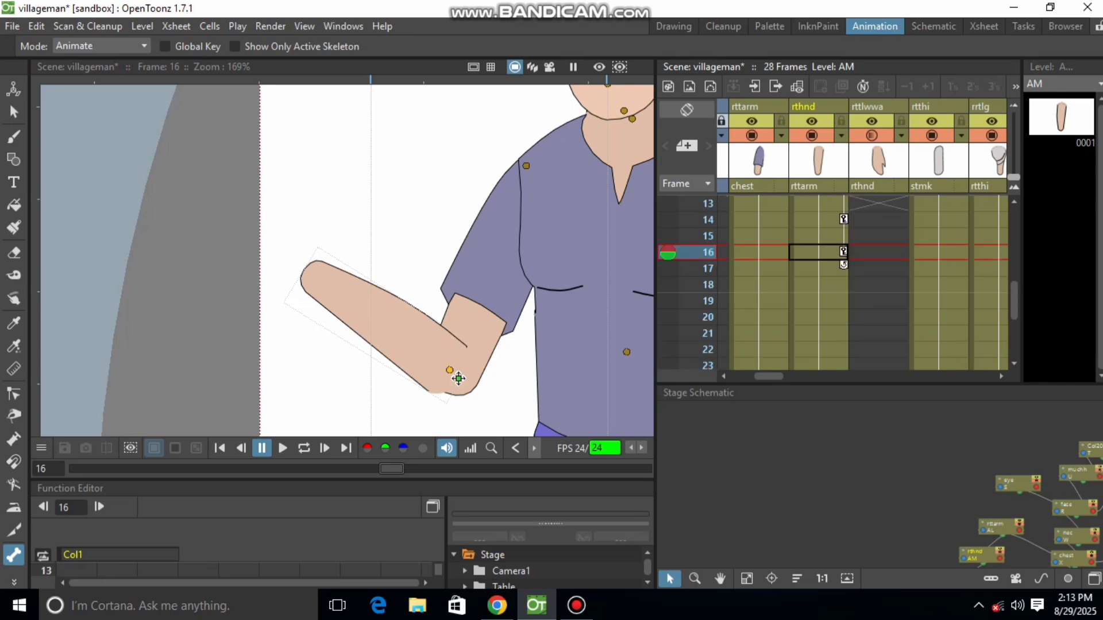
- Set a key for the rthnd forearm at frame 18 and extend the rttlwwa hand's drawing 5 exposure through frame 19
left_click(830, 285)
right_click(834, 285)
left_click(877, 198)
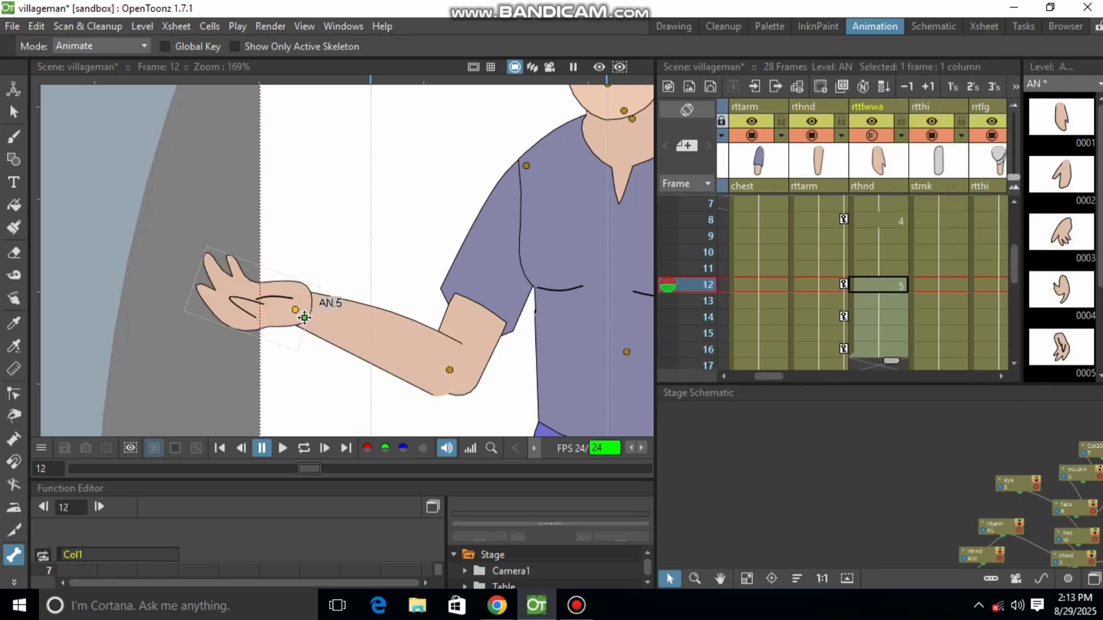
left_click_drag(891, 359, 892, 321)
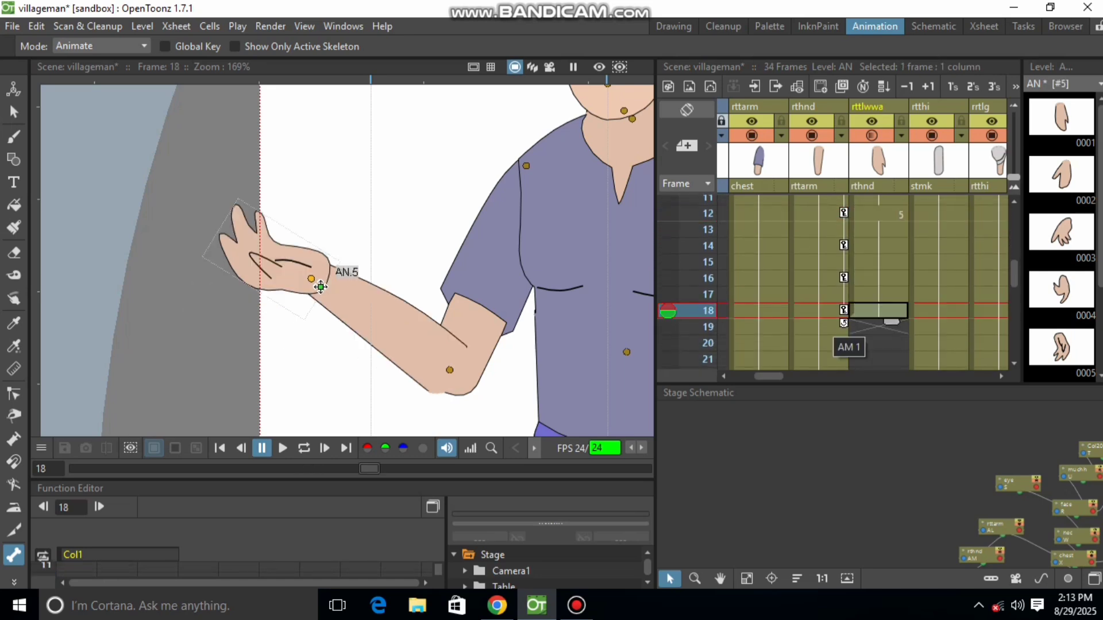
left_click(830, 327)
left_click(827, 343)
left_click(871, 294)
left_click(870, 310)
left_click_drag(891, 322, 891, 336)
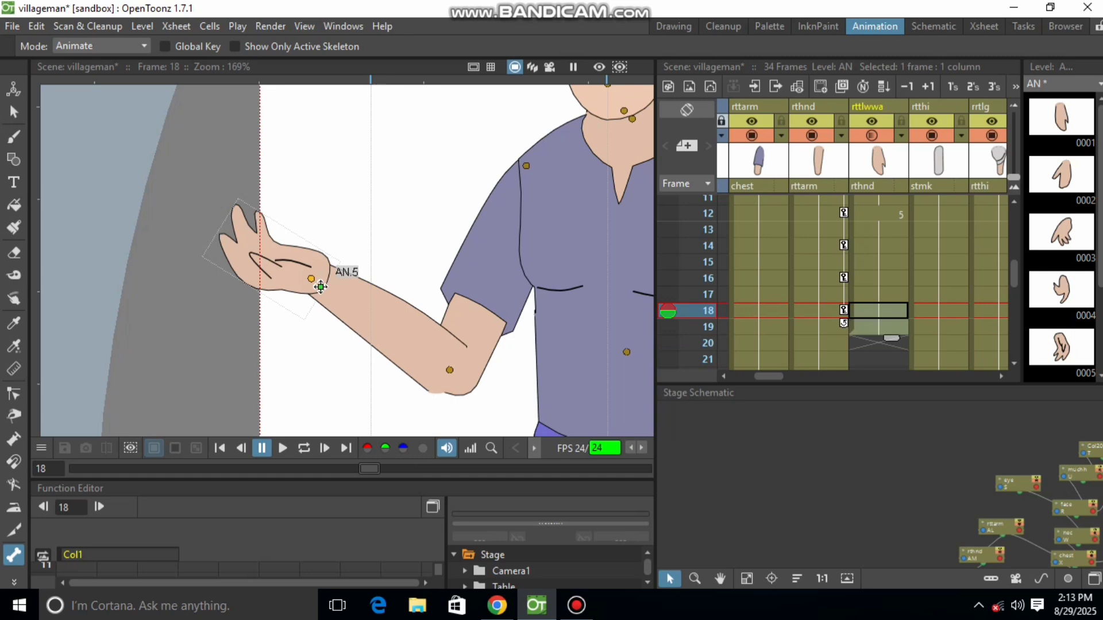
- Raise the rthnd forearm further at frame 20 with the Skeleton tool
left_click(827, 343)
left_click_drag(322, 281, 346, 253)
scroll(871, 281, "up", 1)
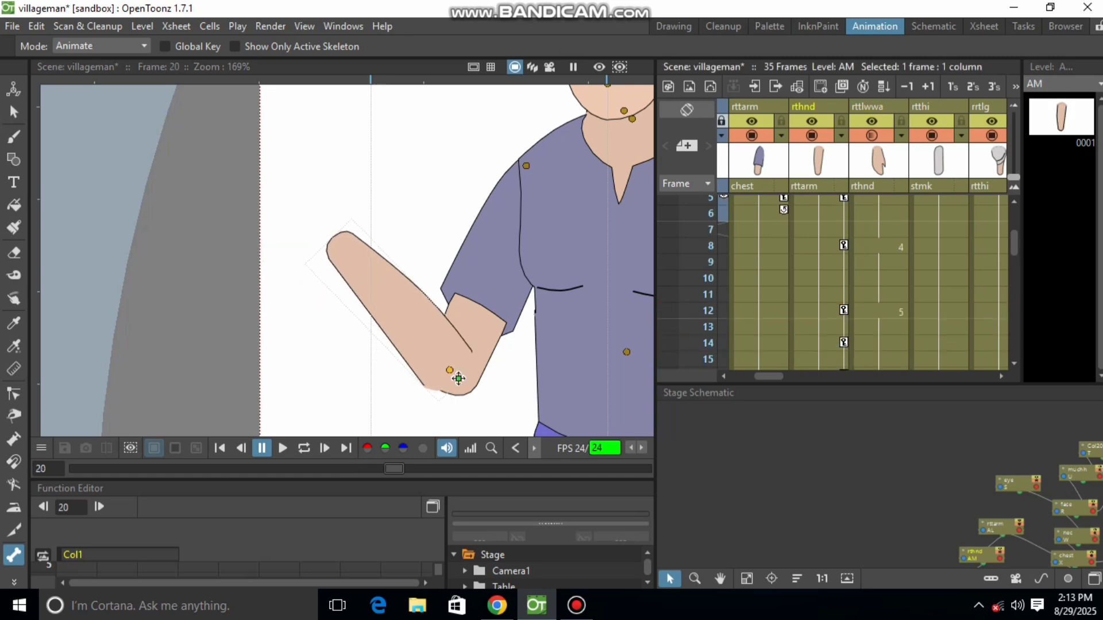
- Copy the rttlwwa hand's drawing 4 from frame 8 to frame 20 and extend its exposure through frame 25
left_click(874, 246)
scroll(880, 242, "up", 1)
right_click(880, 237)
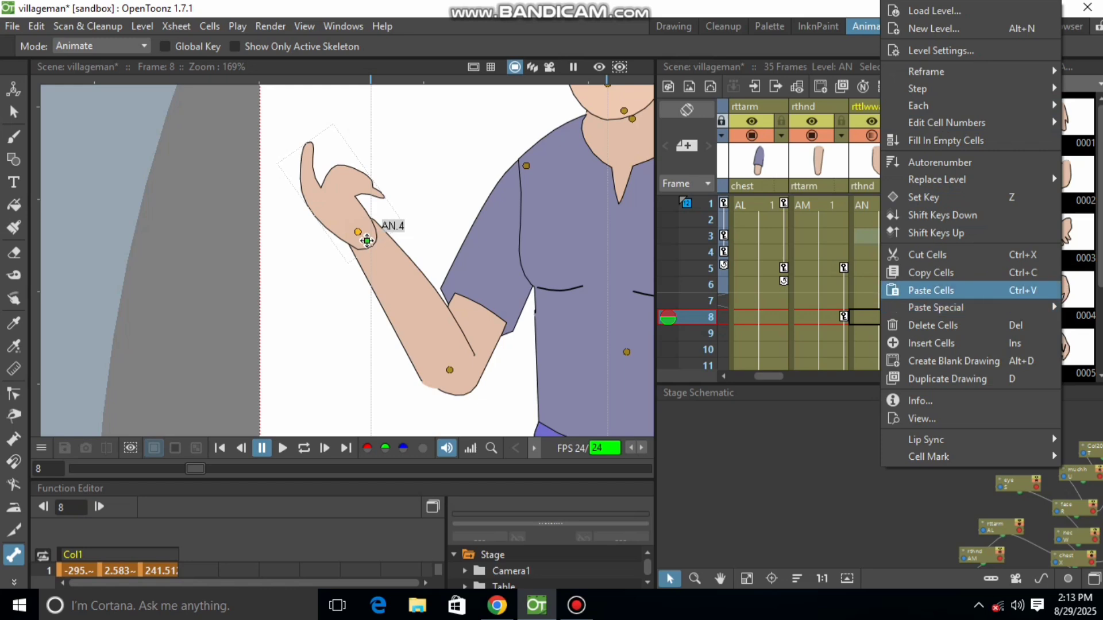
left_click(931, 290)
left_click(882, 318)
right_click(882, 318)
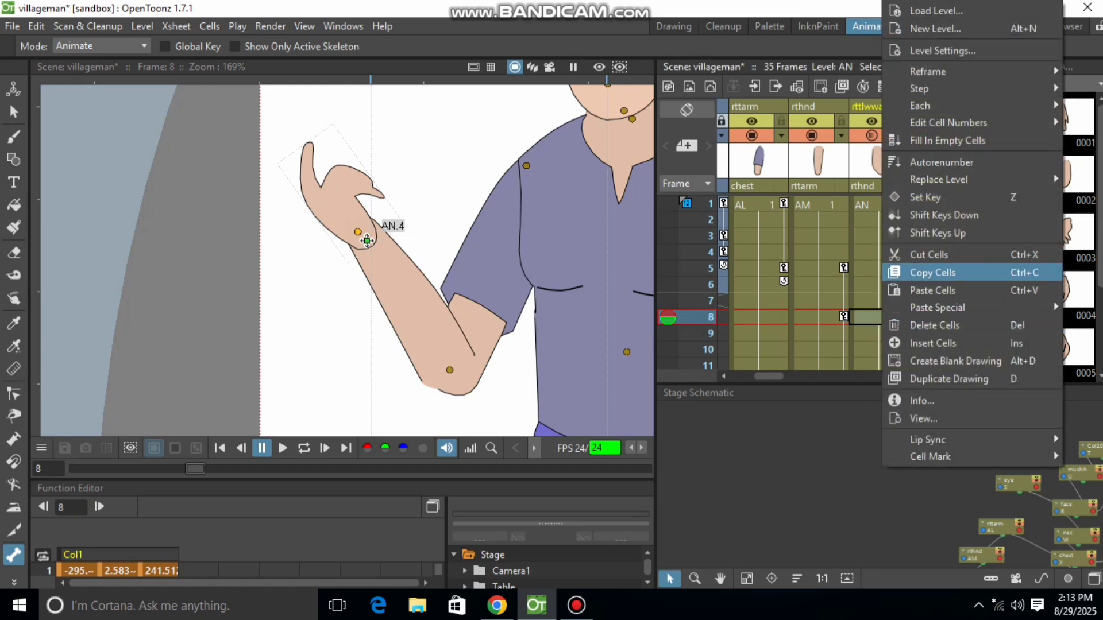
left_click(928, 272)
scroll(881, 318, "down", 2)
left_click(882, 318)
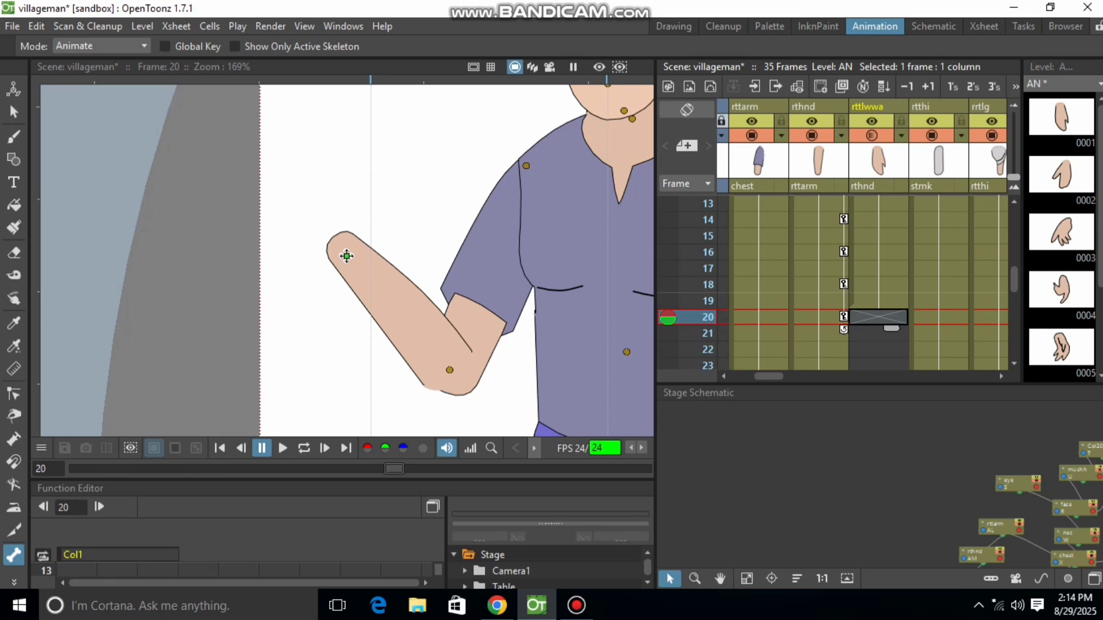
key("ctrl+v")
mouse_move(891, 329)
left_mouse_down()
mouse_move(891, 369)
mouse_move(891, 332)
left_mouse_up()
- Set a key for the rthnd forearm at frame 22 and raise the forearm slightly at frame 24 with the Skeleton tool
left_click(836, 273)
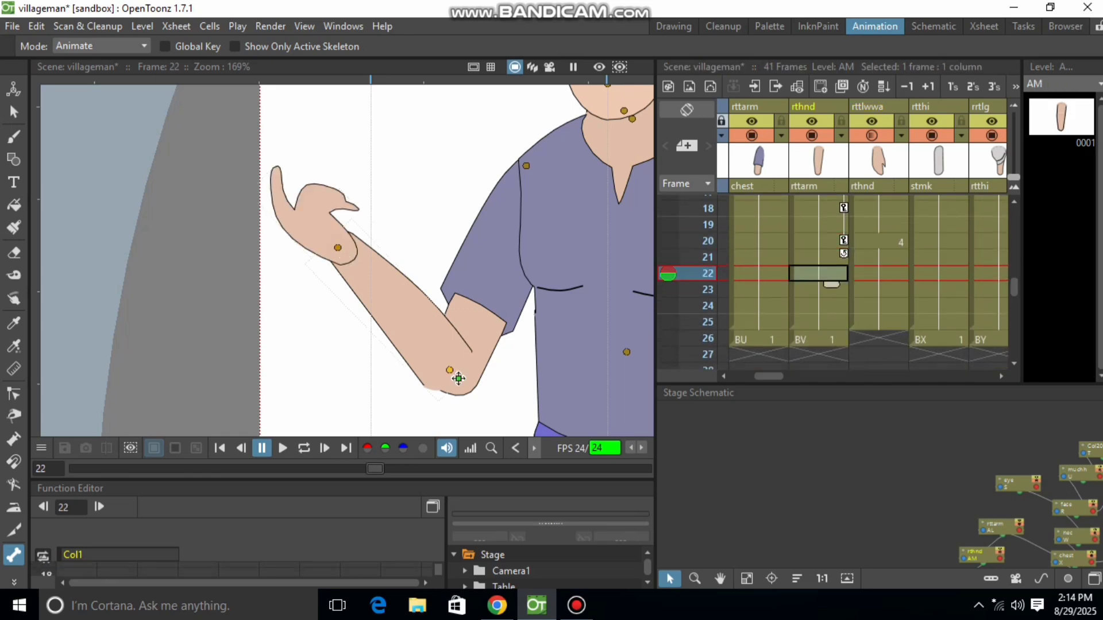
right_click(836, 274)
left_click(867, 195)
key("Down")
key("Down")
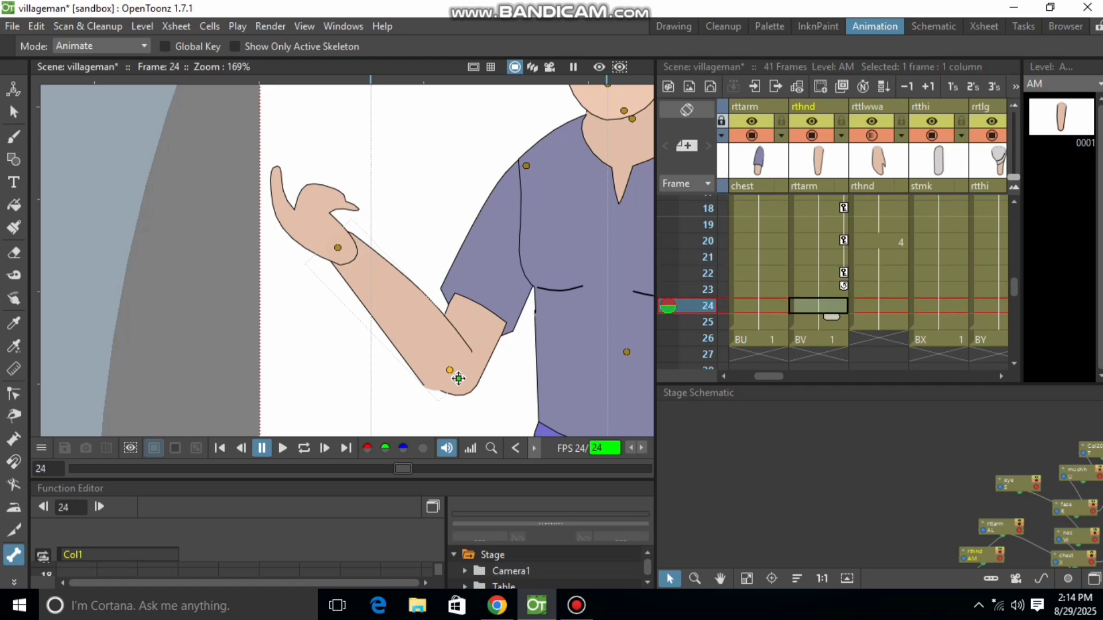
left_click_drag(441, 305, 450, 304)
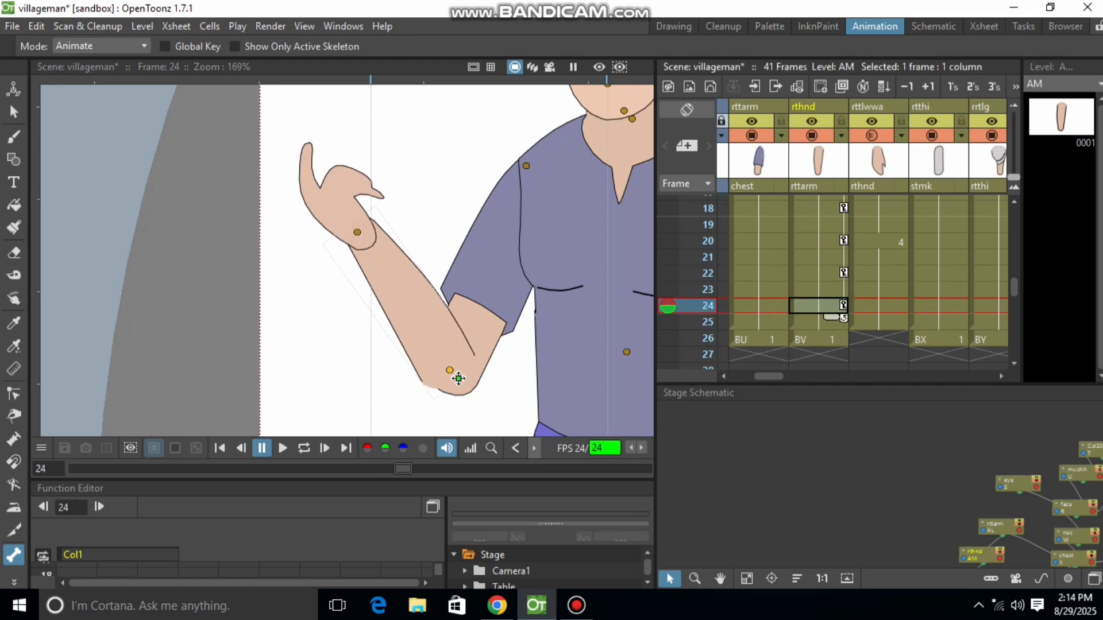
- Play the scene in a loop from frame 1 to review the forearm motion and the hand drawing swaps
scroll(450, 305, "down", 4)
scroll(95, 287, "down", 1)
scroll(543, 235, "up", 1)
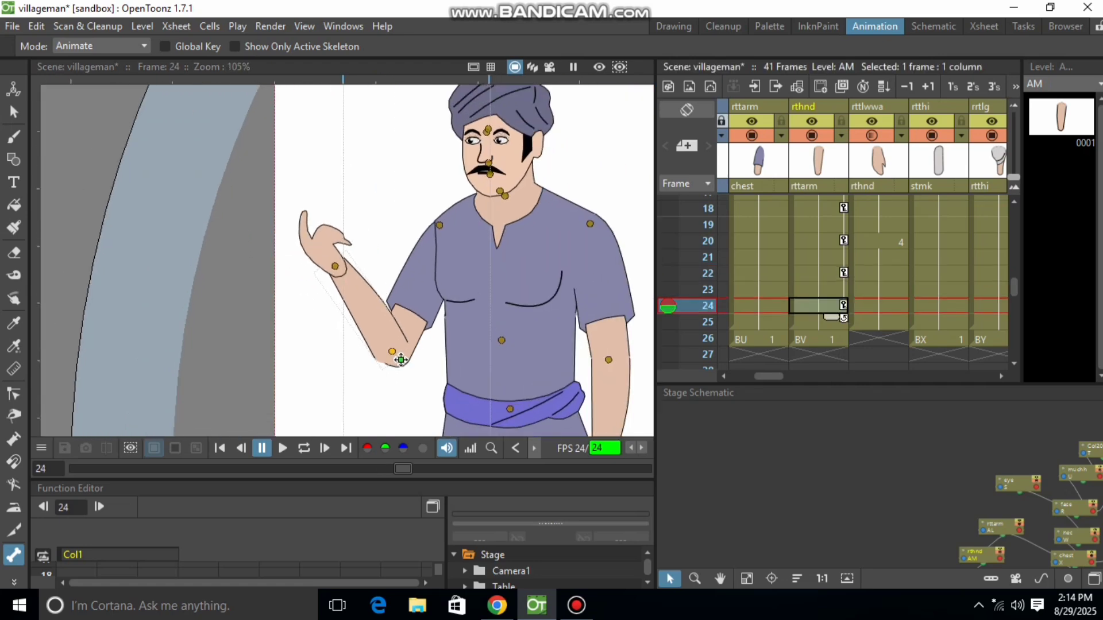
scroll(833, 281, "up", 3)
left_click(878, 205)
key("b")
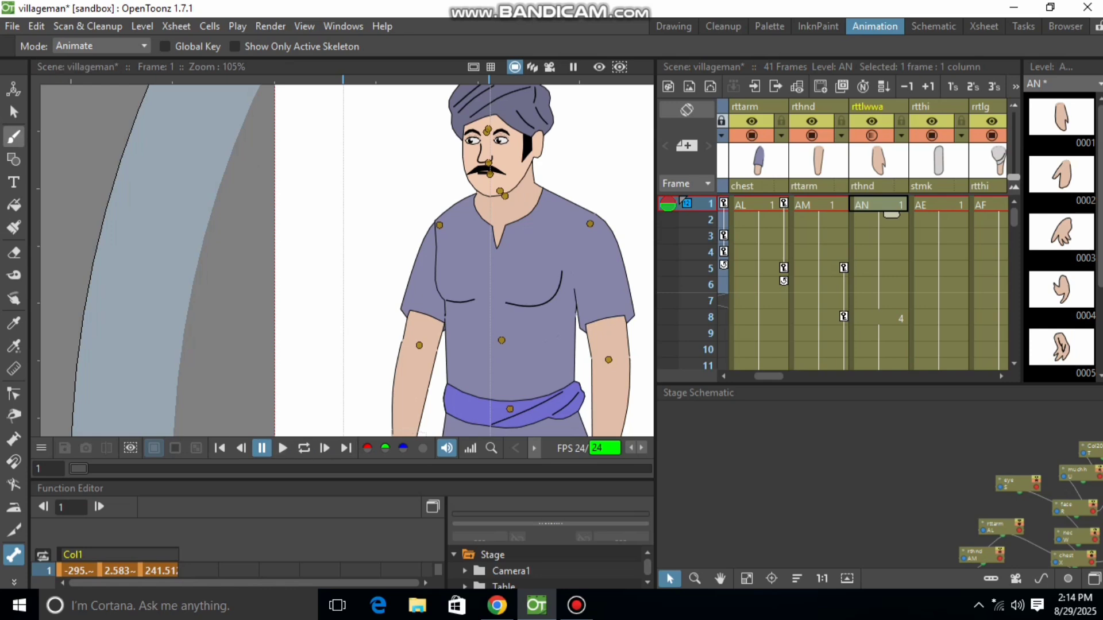
left_click(13, 112)
left_click(304, 448)
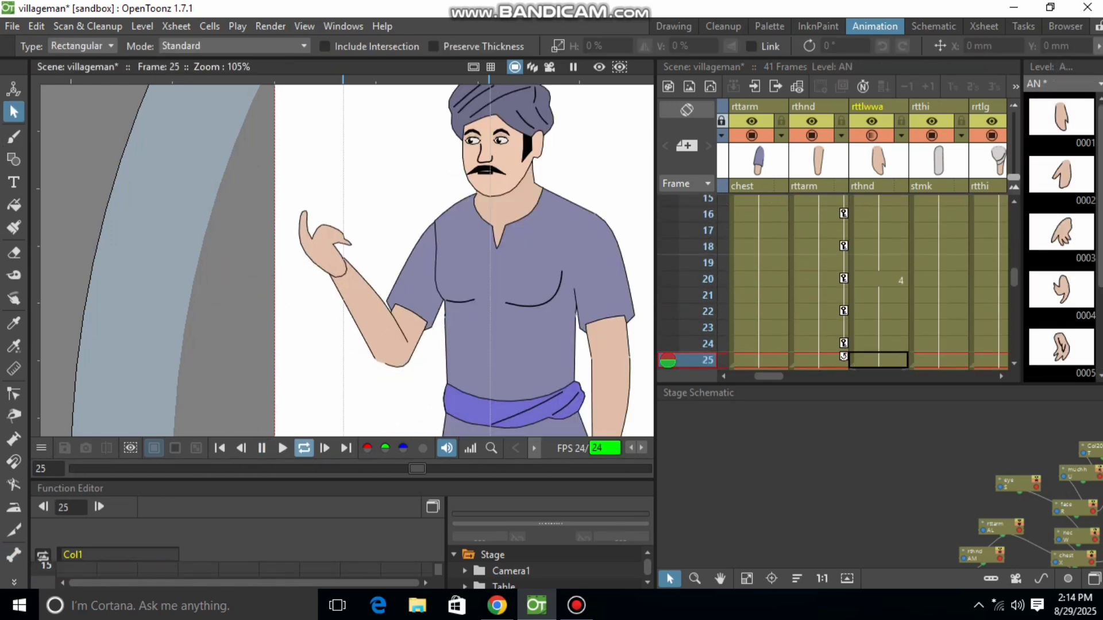
left_click(262, 448)
scroll(862, 284, "down", 5)
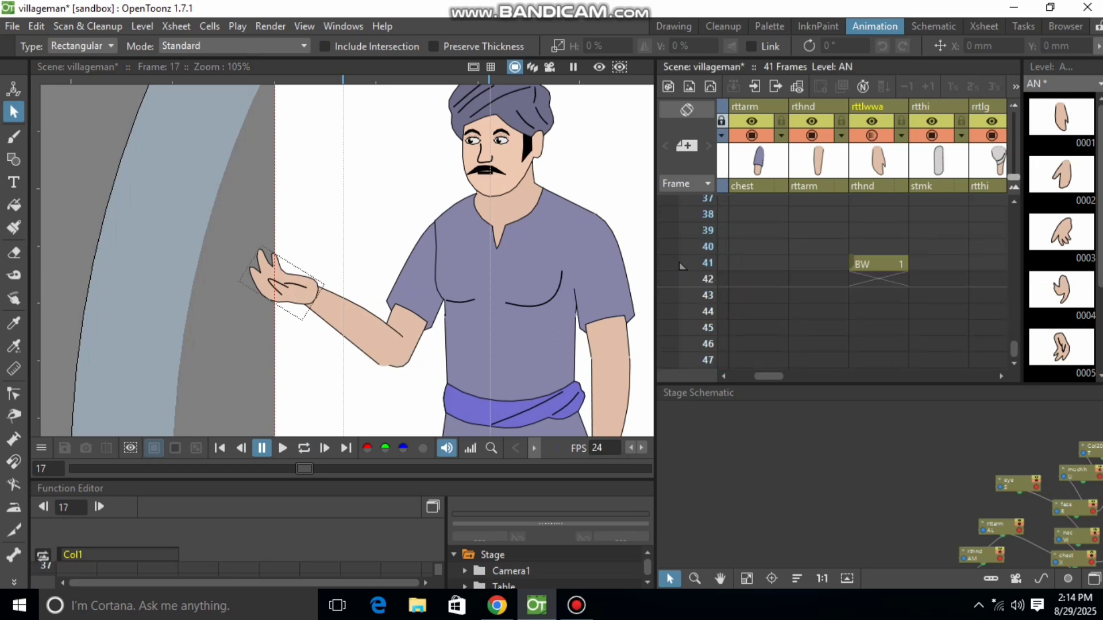
scroll(682, 233, "up", 5)
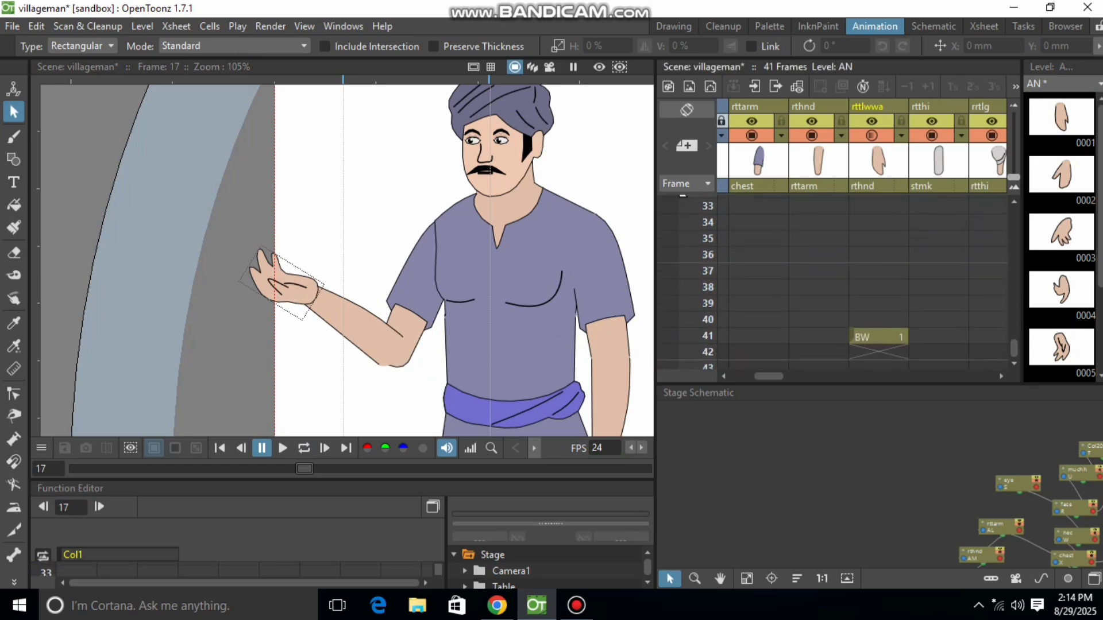
scroll(681, 241, "up", 8)
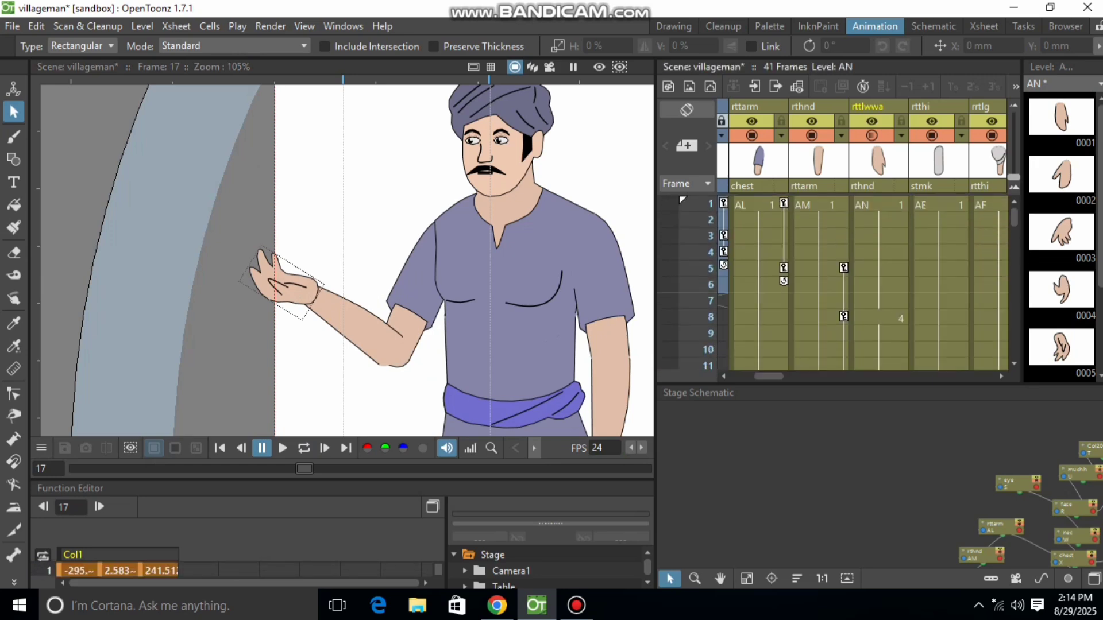
left_click(816, 206)
left_click(304, 448)
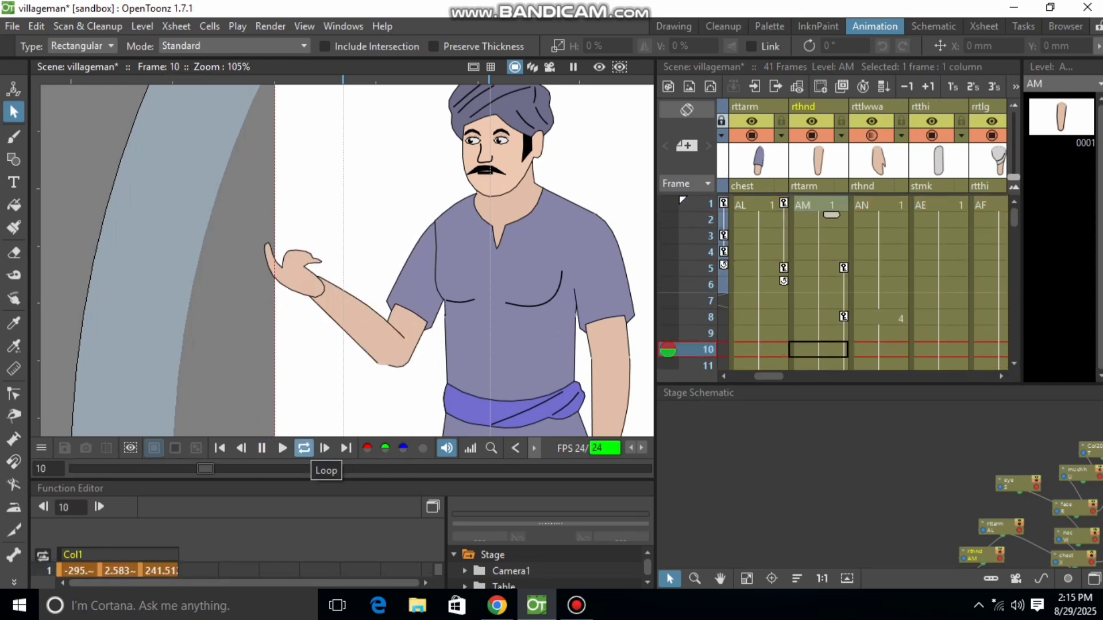
left_click(304, 448)
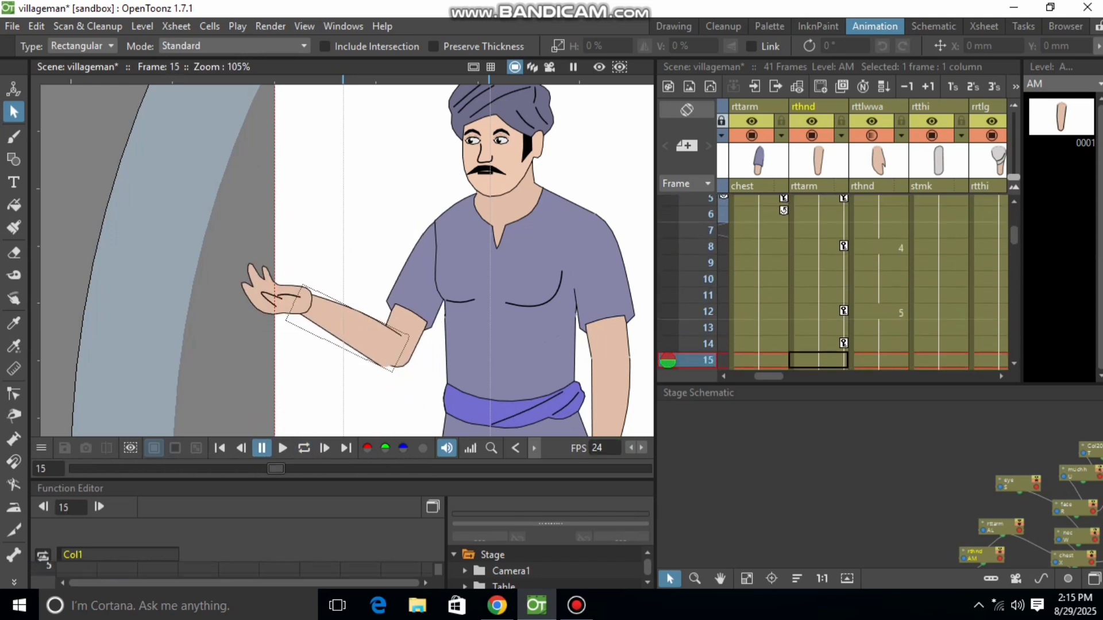
- Delete the frame 26 cells across all character columns from rttarm to Col24
scroll(819, 287, "up", 1)
scroll(818, 287, "down", 2)
scroll(819, 288, "down", 1)
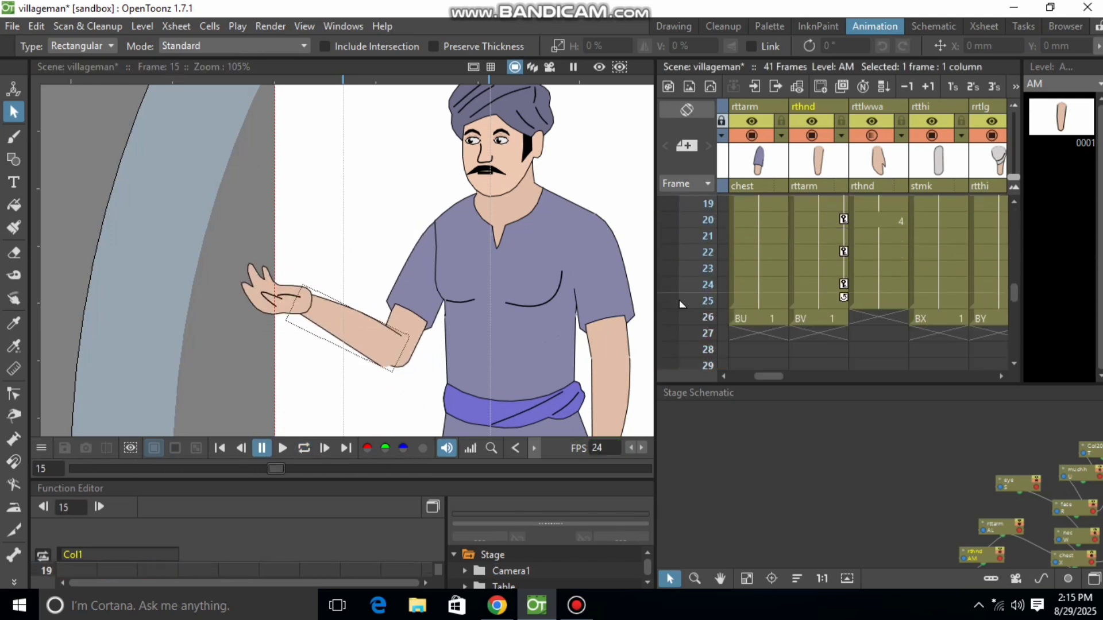
scroll(818, 287, "up", 3)
scroll(819, 287, "down", 4)
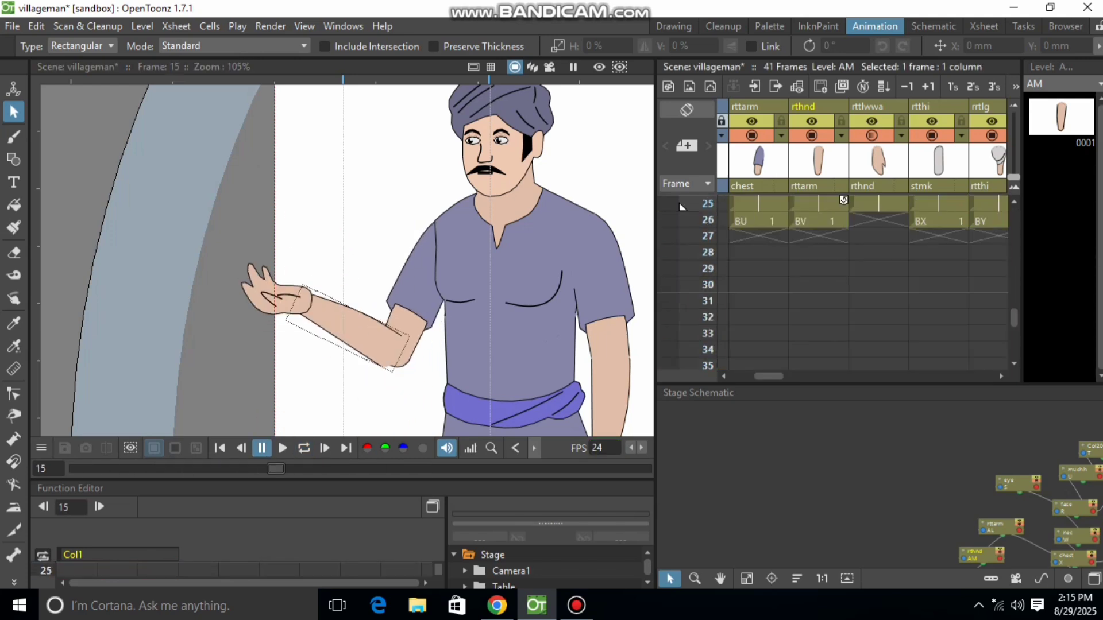
left_click_drag(758, 221, 1013, 221)
scroll(682, 207, "right", 10)
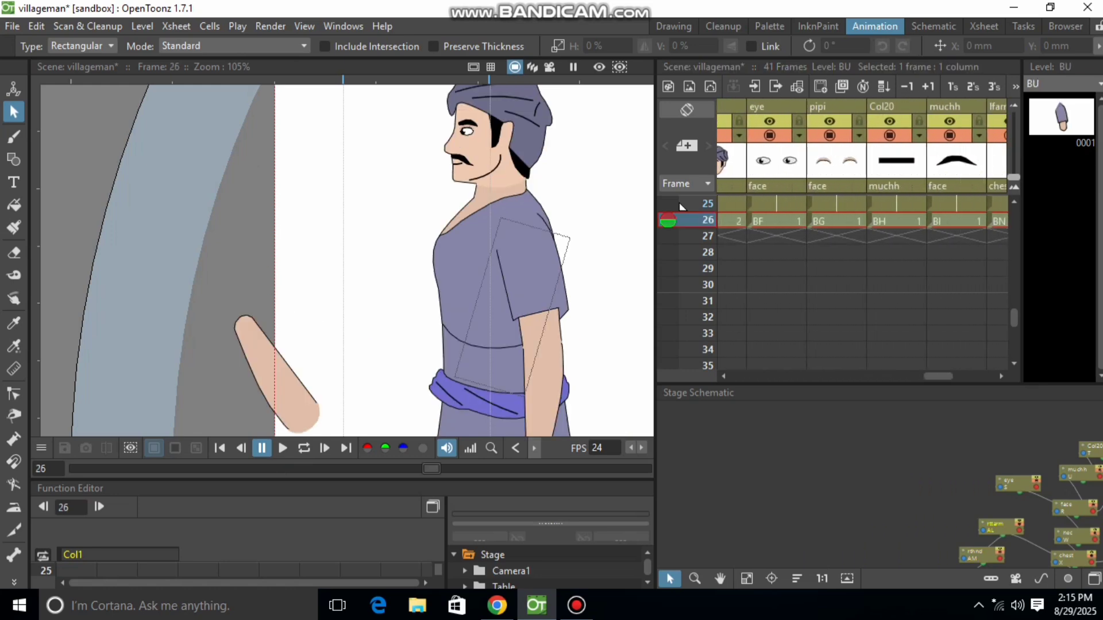
right_click(879, 221)
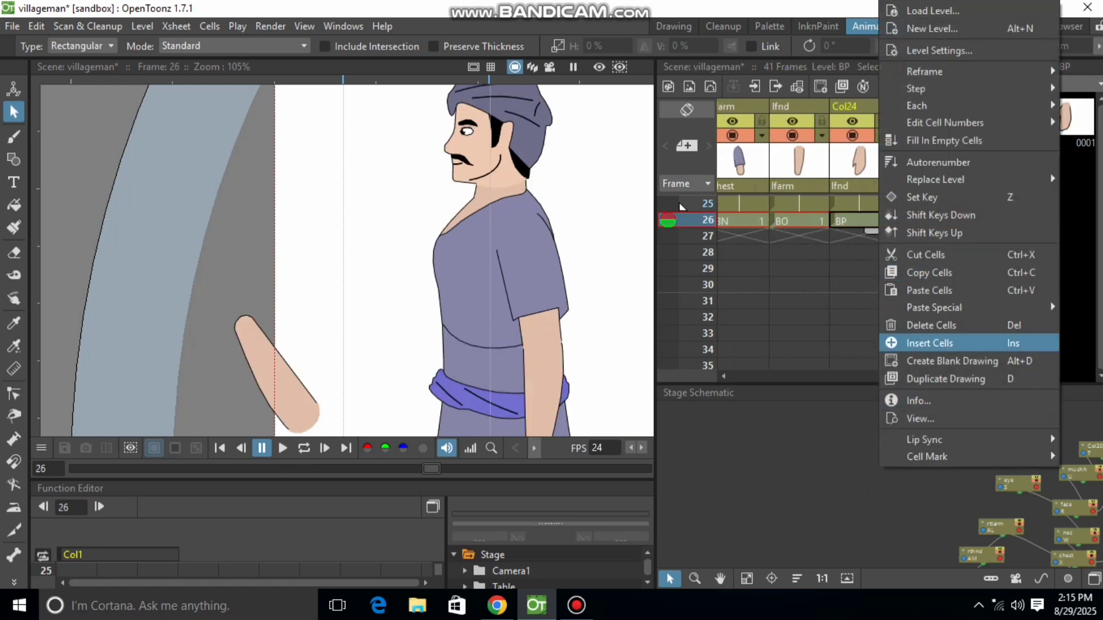
left_click(913, 325)
scroll(682, 207, "down", 2)
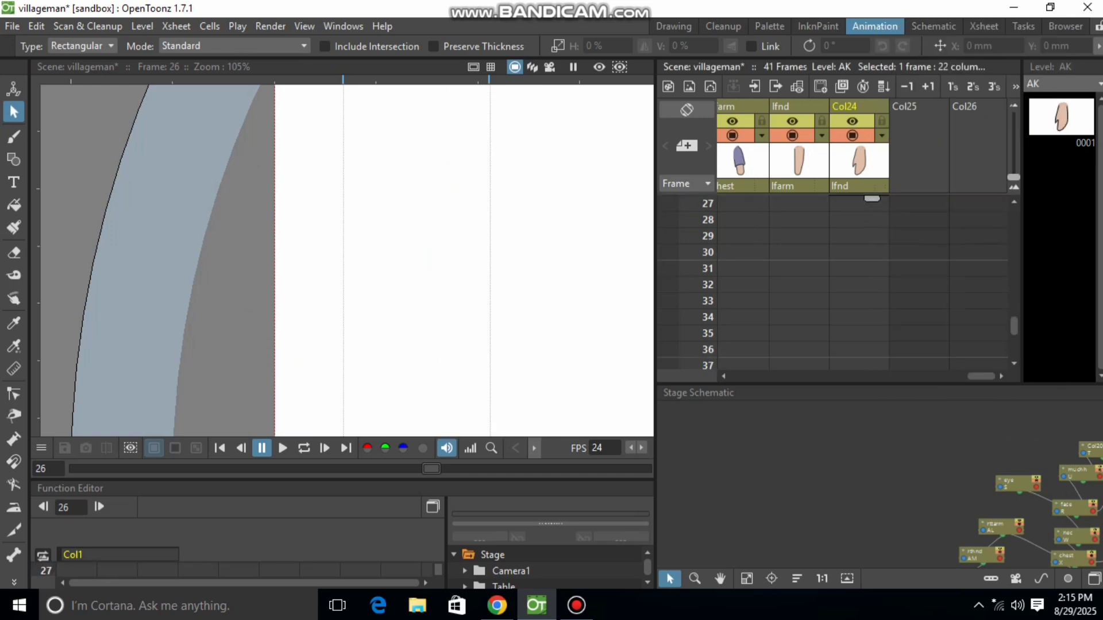
- Fill in the empty cells through frame 40 across the character columns from rttarm to Col24
scroll(862, 230, "left", 10)
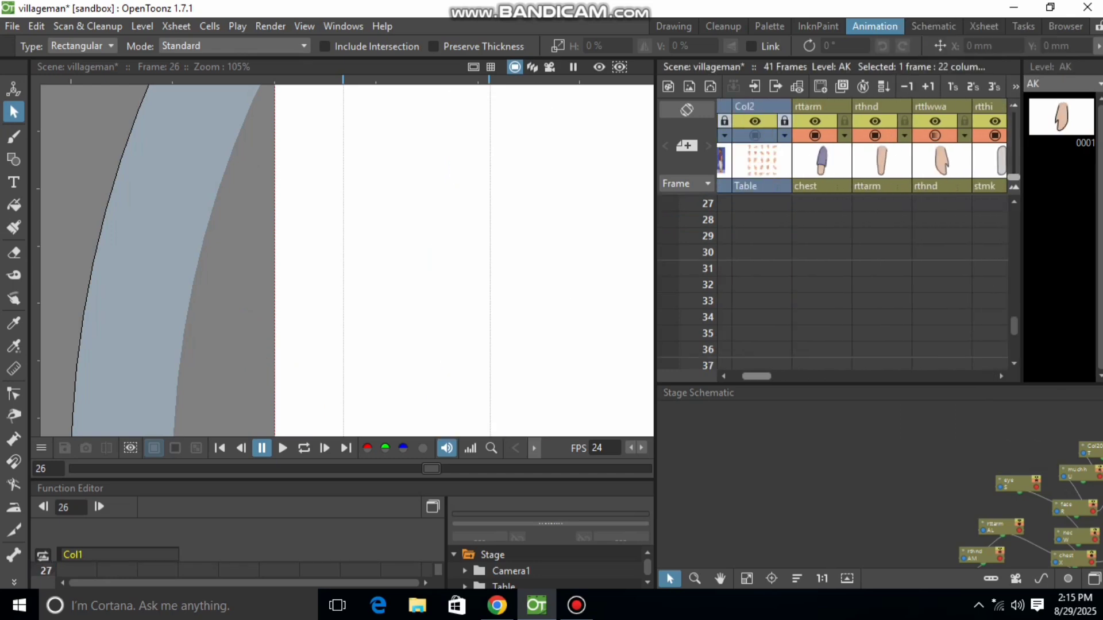
scroll(862, 282, "down", 6)
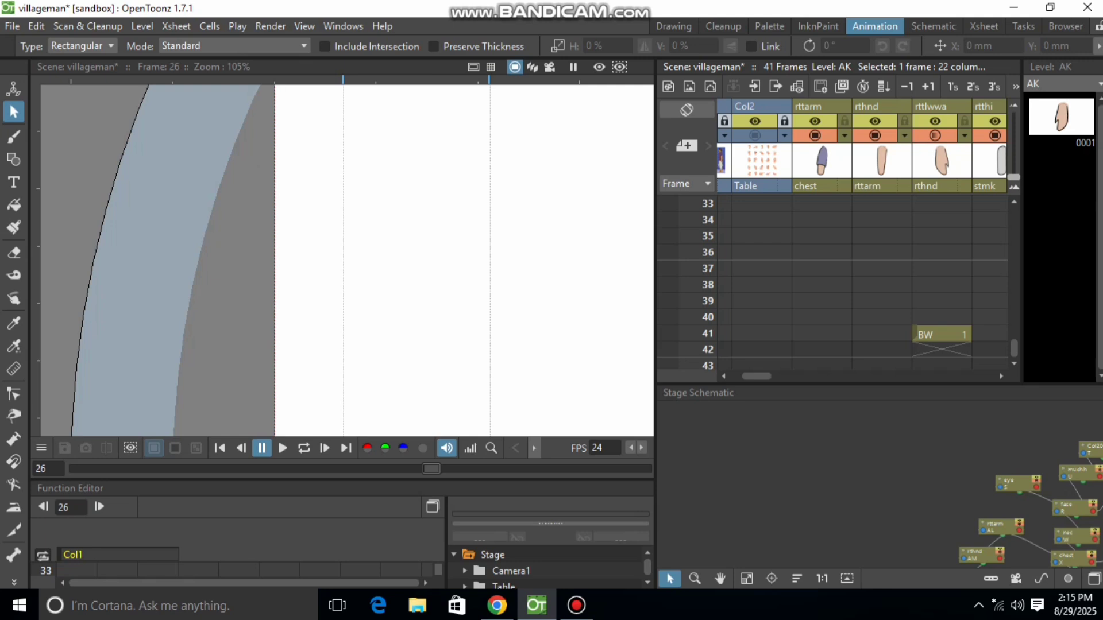
mouse_move(948, 335)
left_mouse_down()
mouse_move(949, 347)
mouse_move(949, 337)
left_mouse_up()
left_click_drag(821, 317, 856, 315)
right_click(856, 315)
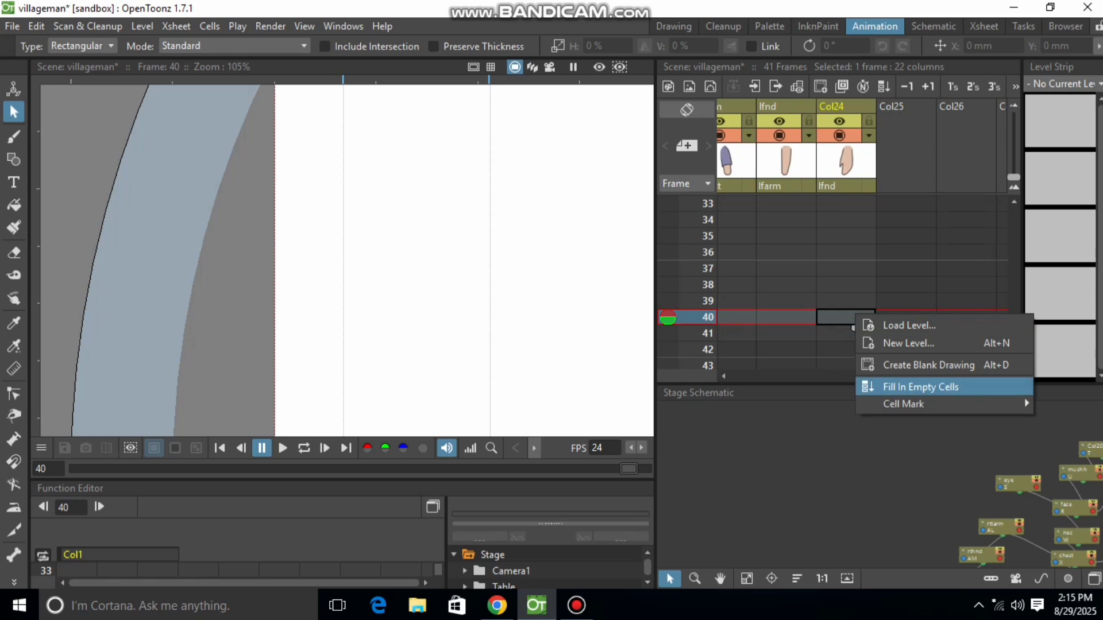
left_click(914, 387)
scroll(861, 281, "left", 5)
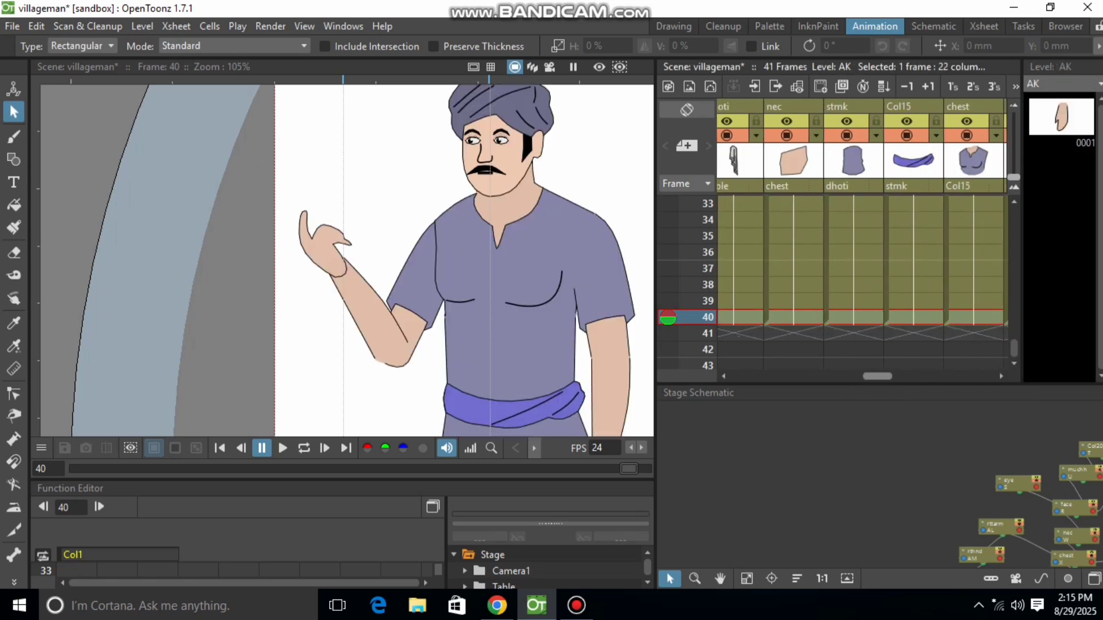
- Extend the rttlwwa hand's drawing 4 exposure through frame 16 and the drawing 5 exposure through frame 31
scroll(862, 282, "up", 8)
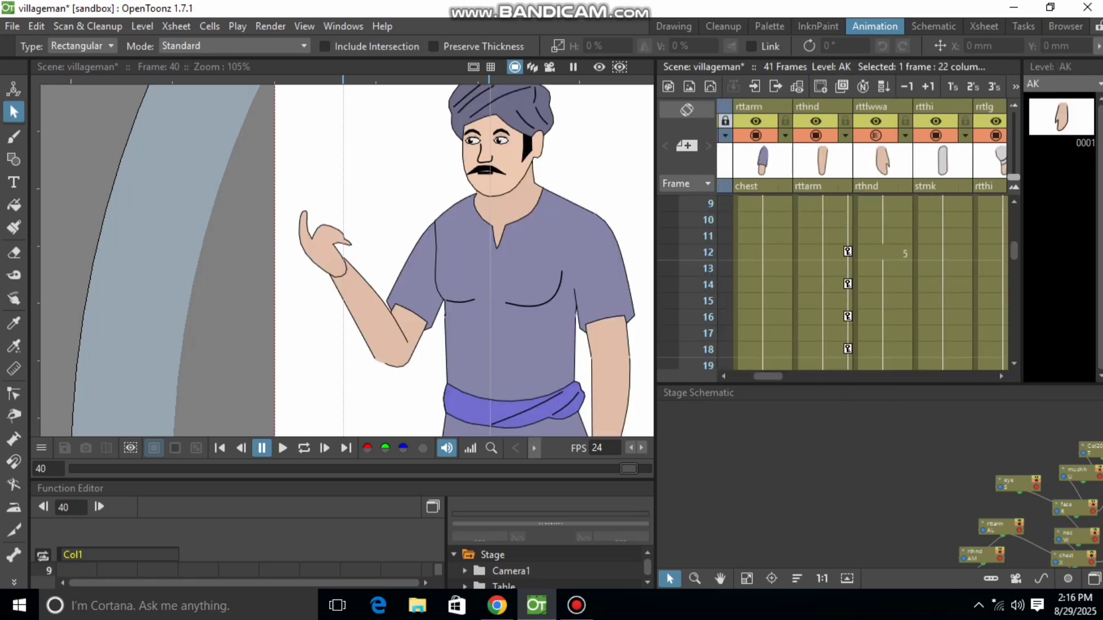
scroll(861, 281, "up", 2)
scroll(862, 282, "down", 1)
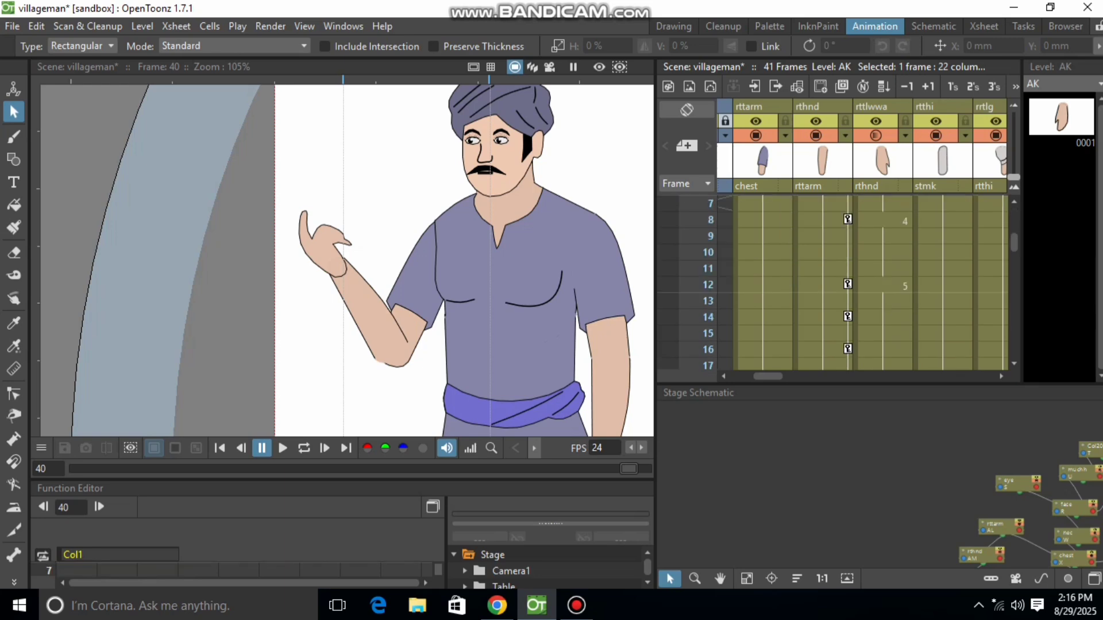
left_click(883, 268)
left_click_drag(896, 279, 896, 370)
scroll(887, 322, "down", 2)
scroll(888, 322, "up", 1)
left_click(883, 314)
scroll(894, 344, "down", 3)
scroll(894, 345, "up", 1)
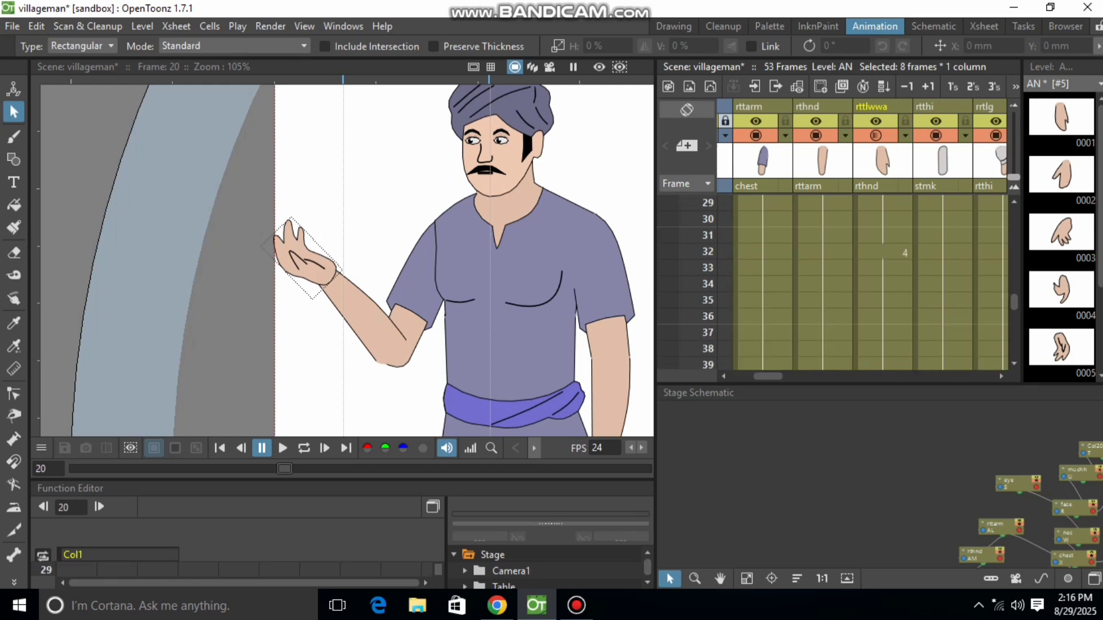
scroll(894, 345, "down", 3)
scroll(682, 336, "up", 10)
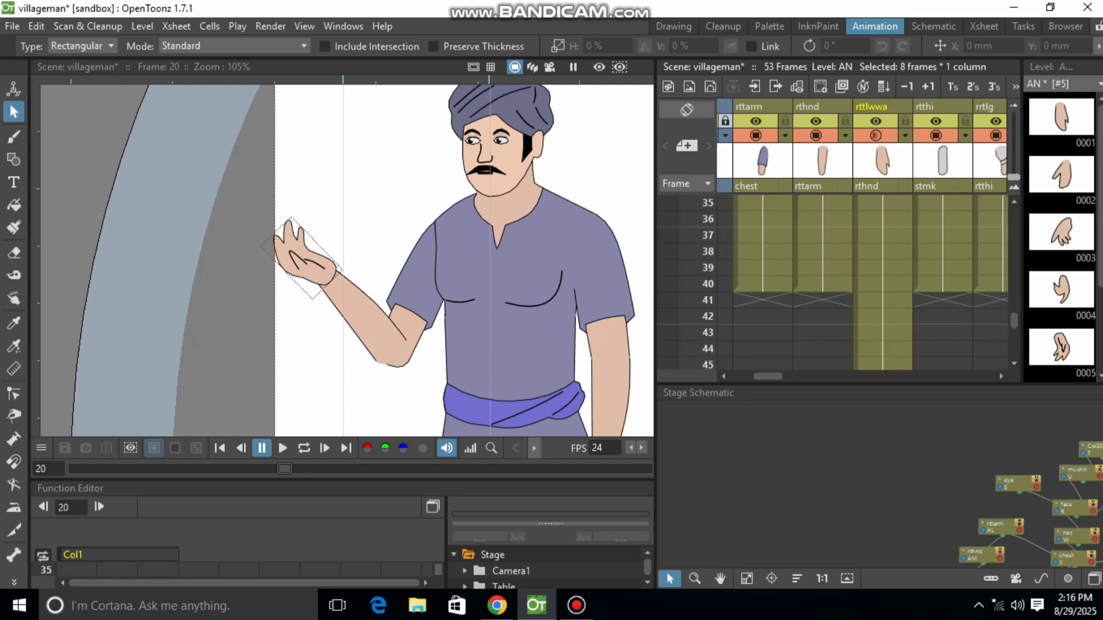
scroll(682, 336, "up", 5)
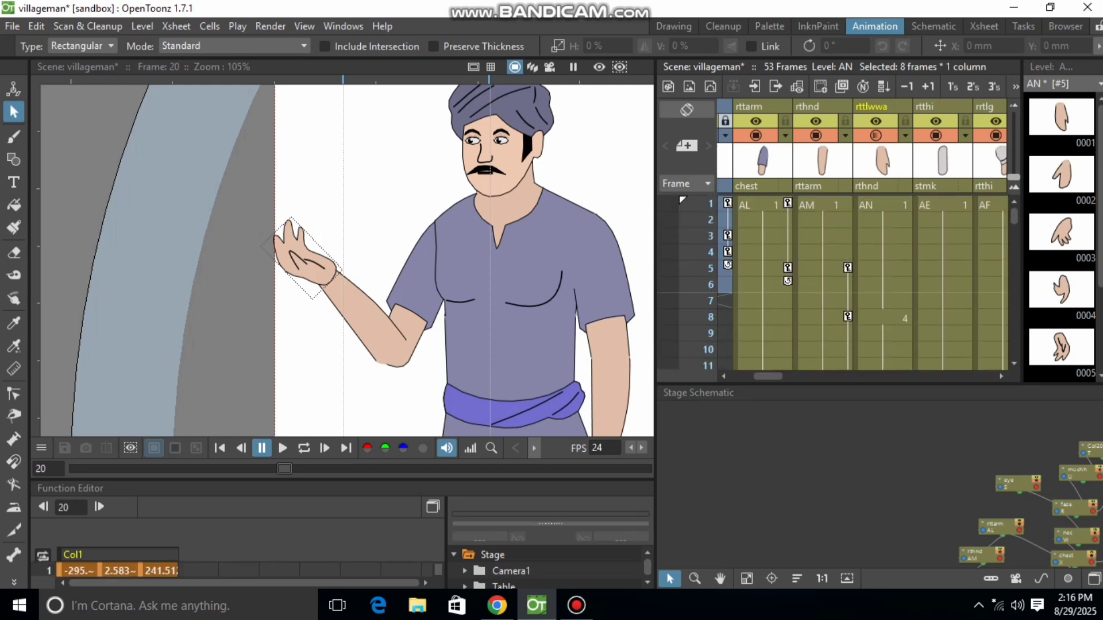
- Step through the rthnd column from frame 8 to frame 24 to compare the forearm keys with the hand drawings
left_click(821, 316)
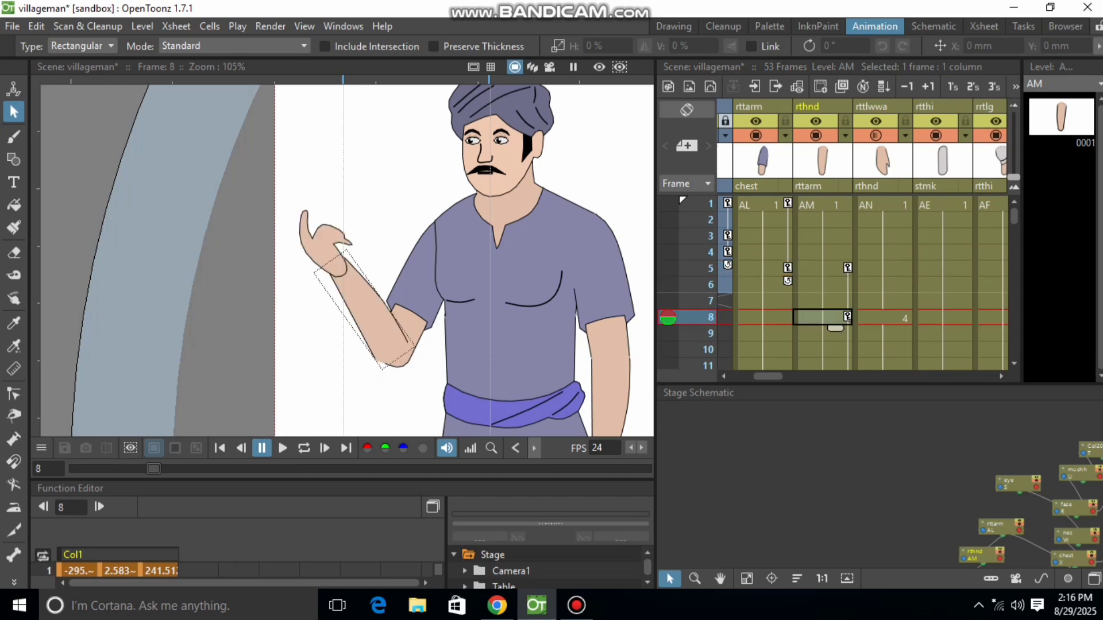
scroll(821, 316, "down", 2)
left_click(821, 284)
key("Down")
key("Down")
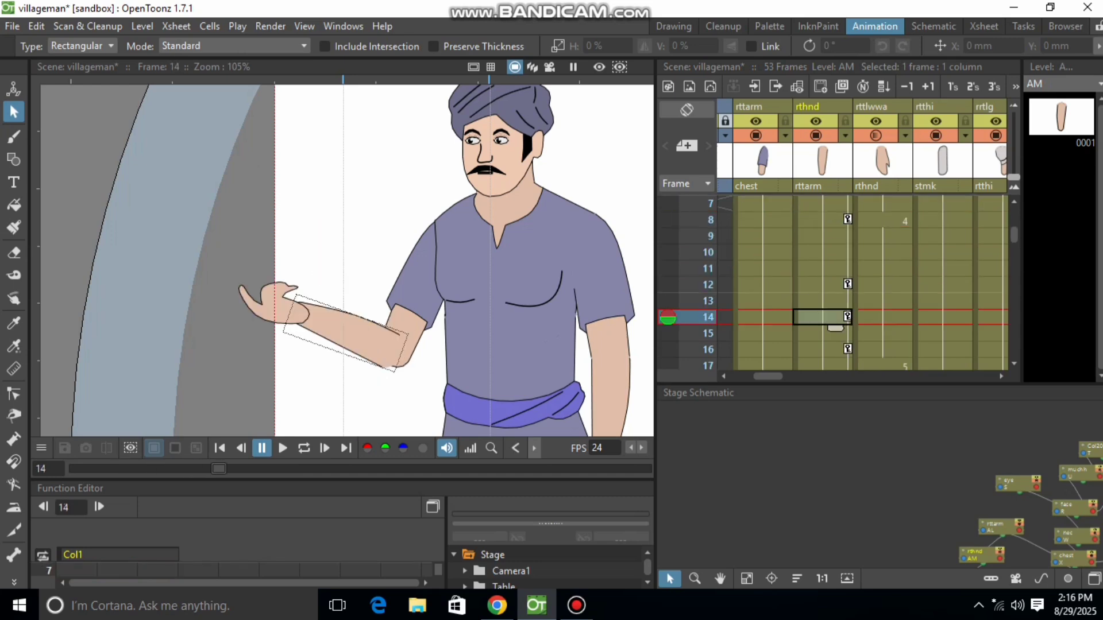
key("Down")
key("Down")
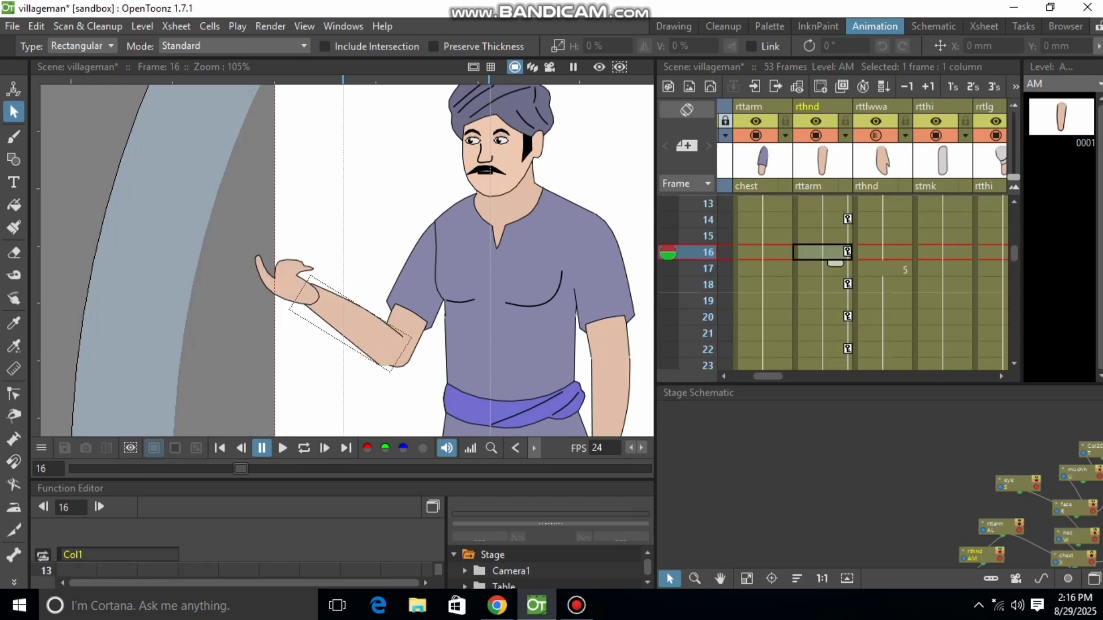
key("Down")
key("Up")
key("Down")
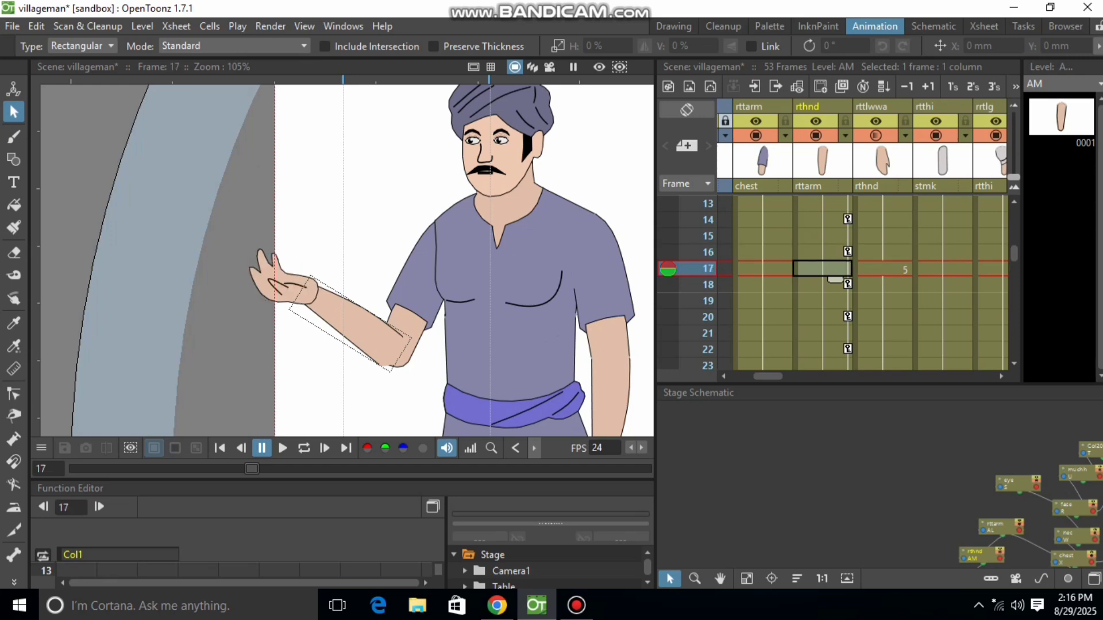
key("Down")
key("Down")
key("Down")
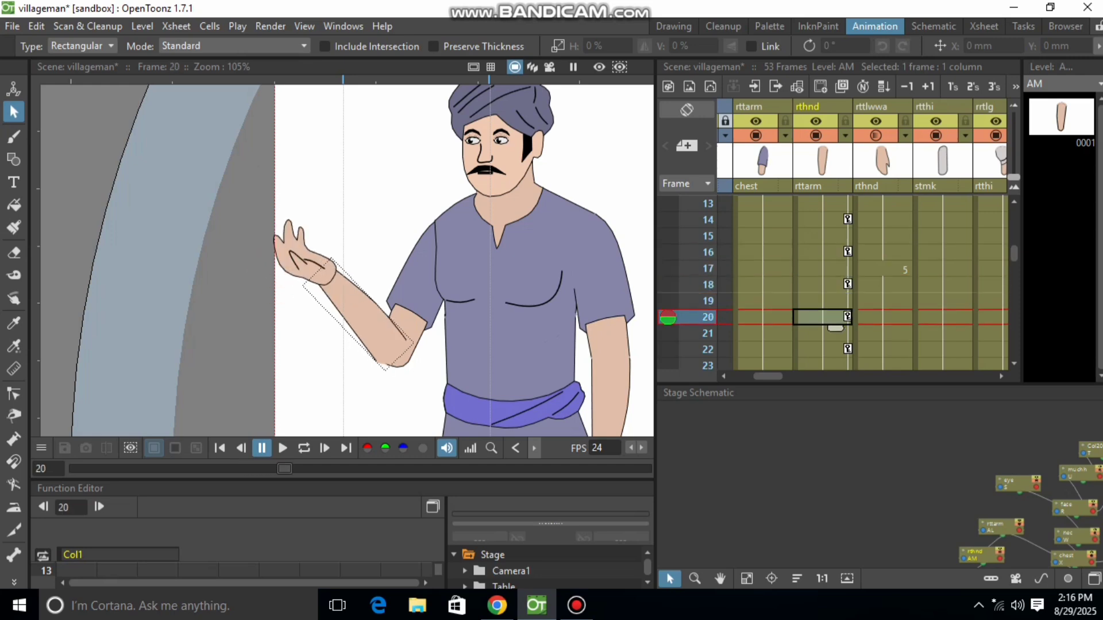
key("Down")
key("Down")
key("Down")
key("Down")
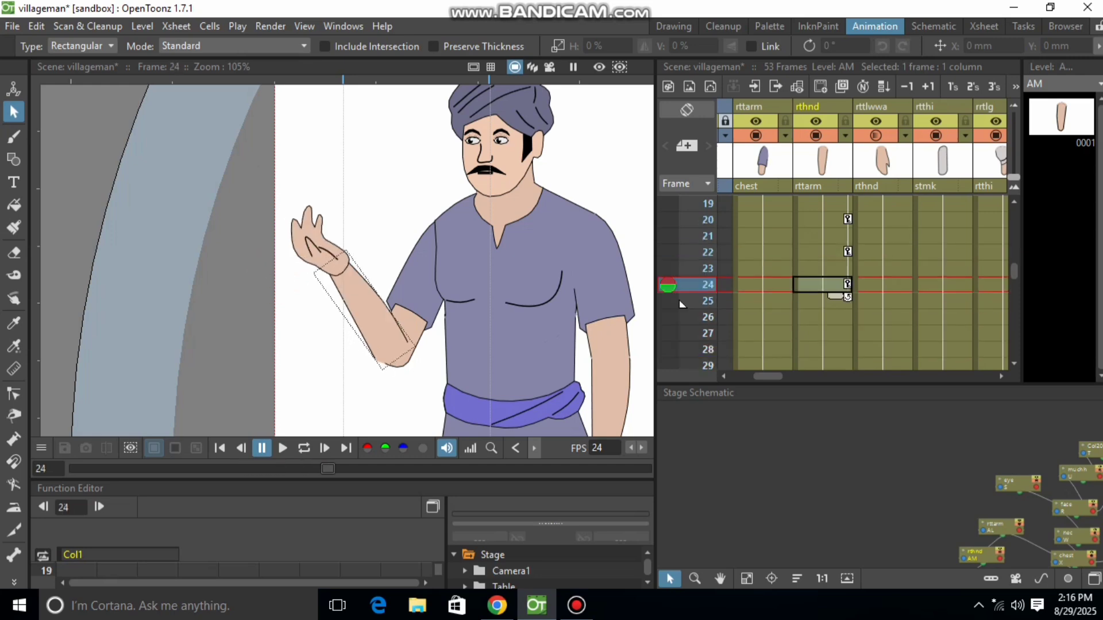
- Move the forearm's frame 24 key in the rthnd column to frame 32 and go to that frame
left_click_drag(848, 284, 852, 323)
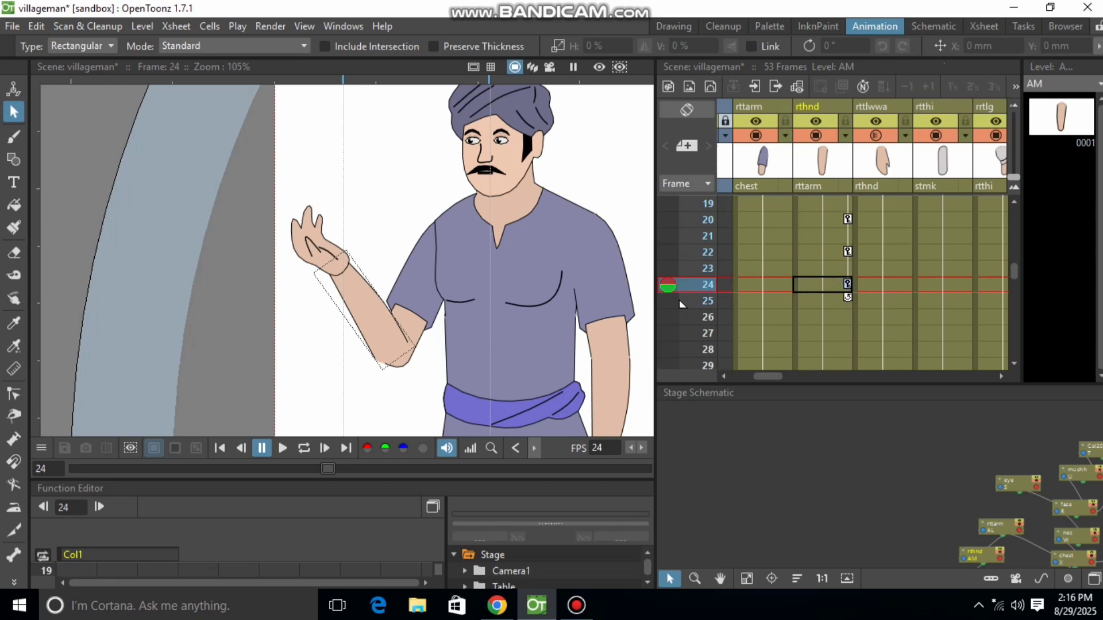
key("Down")
key("Down")
key("Down")
key("Down")
key("Down")
key("Down")
key("Down")
key("Down")
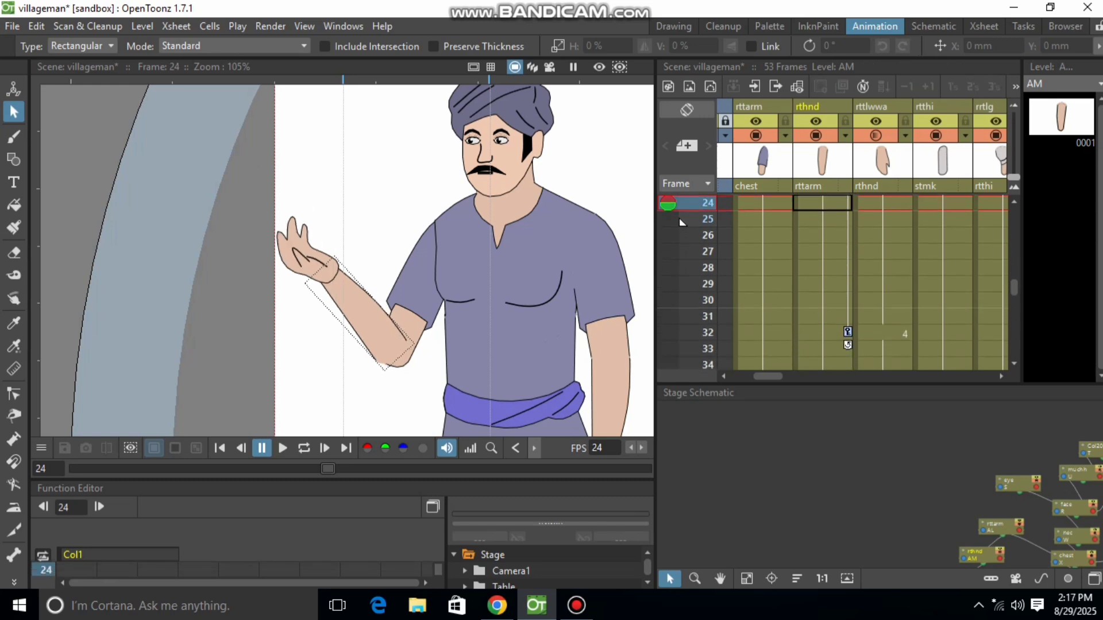
- Delete the rttlwwa column's surplus cells from frame 41 down, above its last BW drawing
scroll(682, 222, "down", 2)
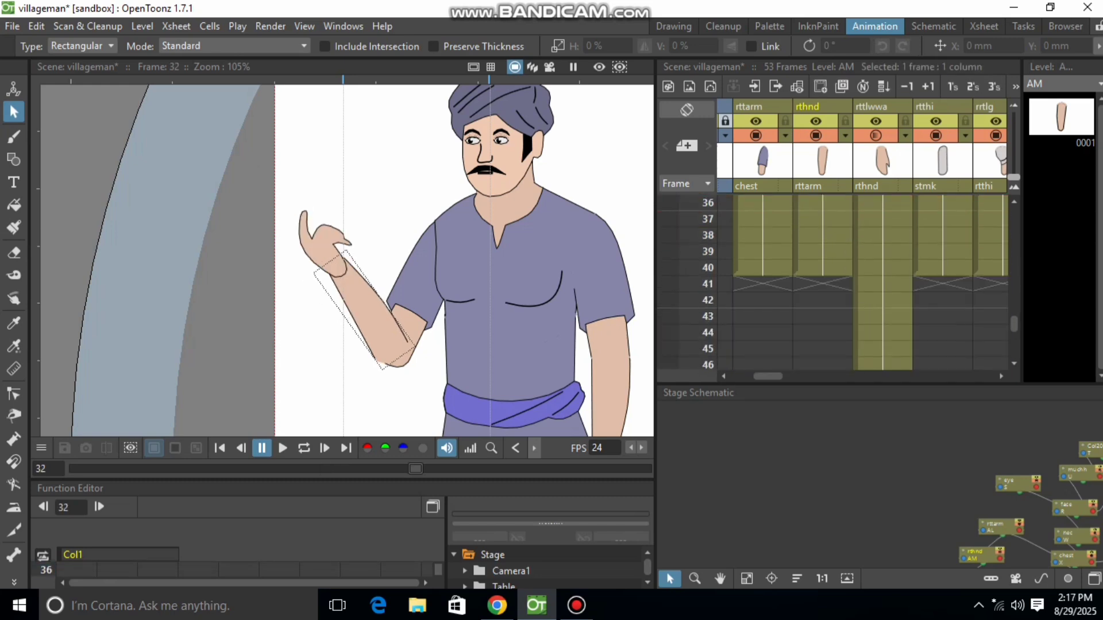
left_click_drag(883, 283, 883, 376)
scroll(882, 283, "down", 2)
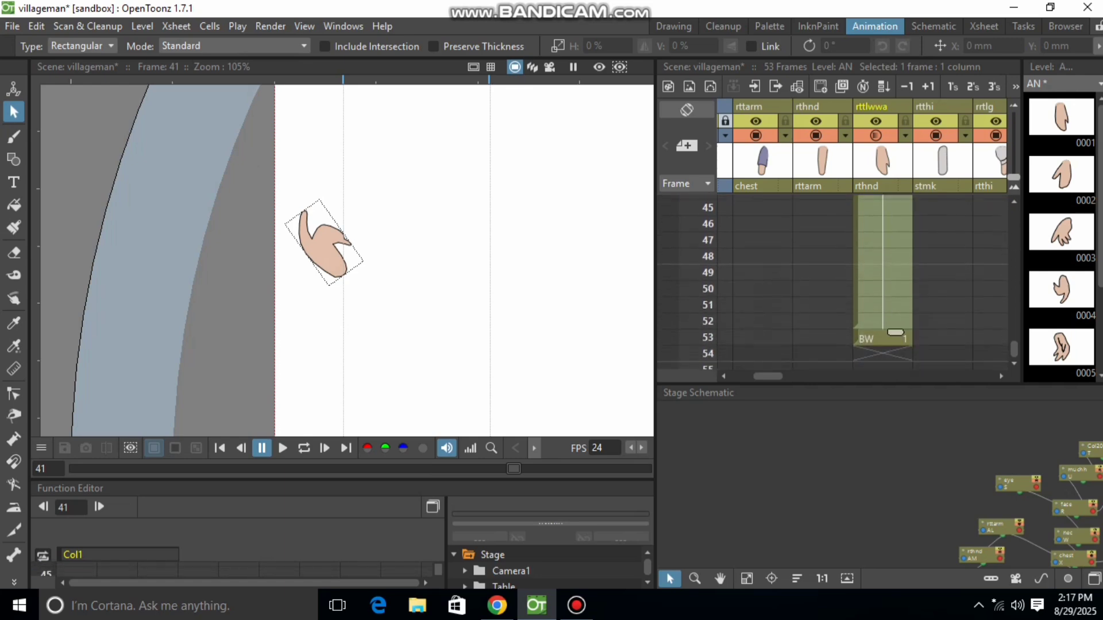
key("Delete")
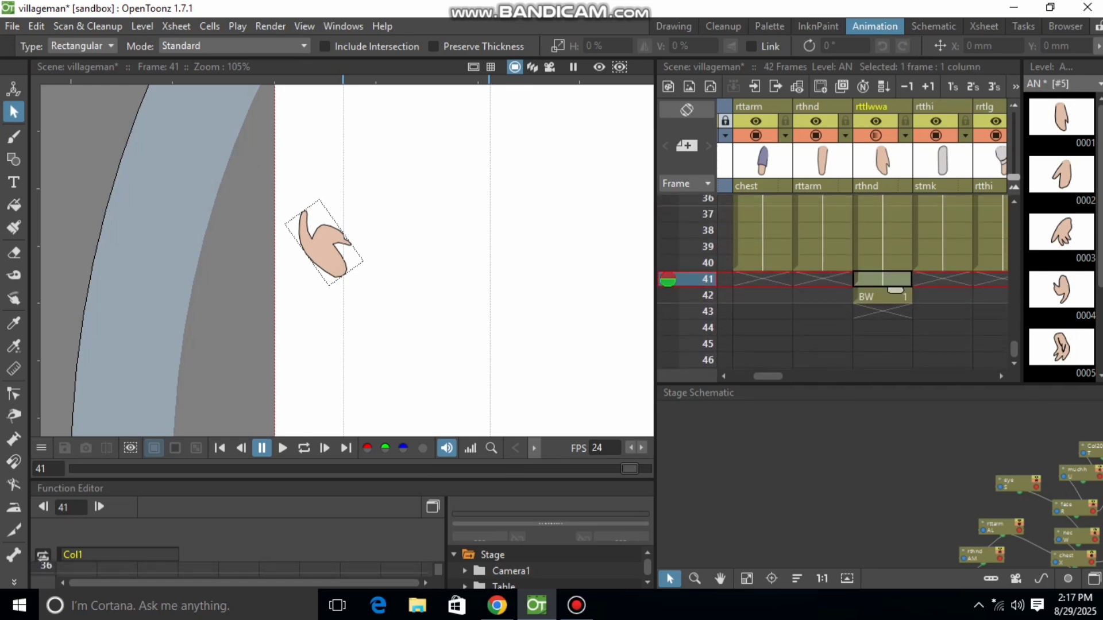
- Play the arm animation in a loop from frame 1 to check the retimed motion
key("Down")
key("Down")
scroll(883, 283, "down", 3)
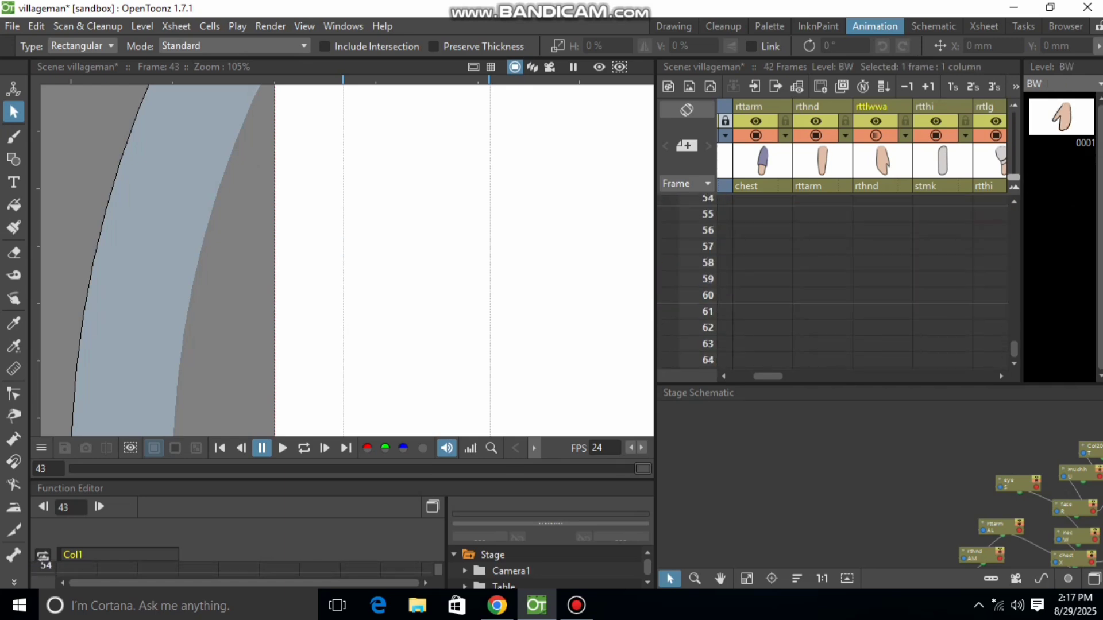
scroll(883, 283, "up", 3)
scroll(682, 217, "up", 4)
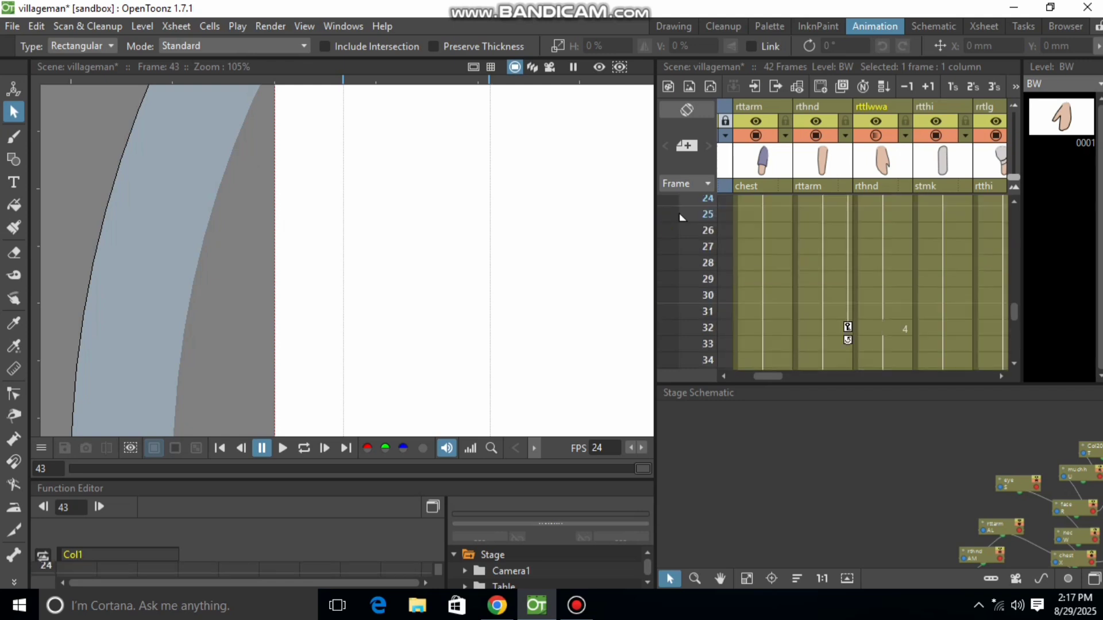
scroll(682, 364, "down", 4)
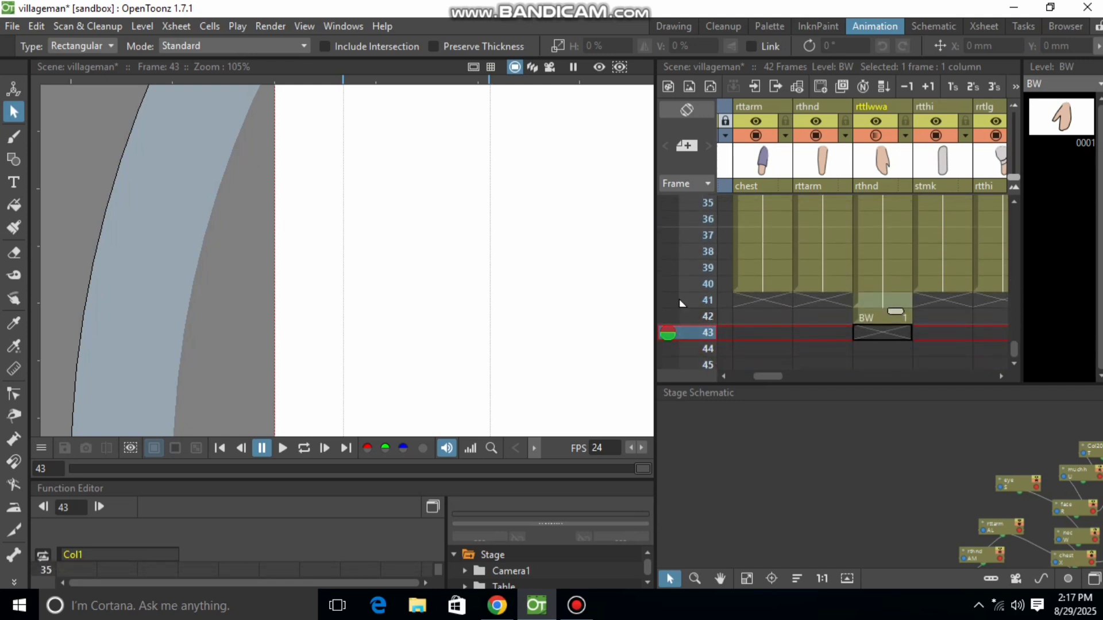
scroll(883, 284, "up", 12)
left_click(883, 205)
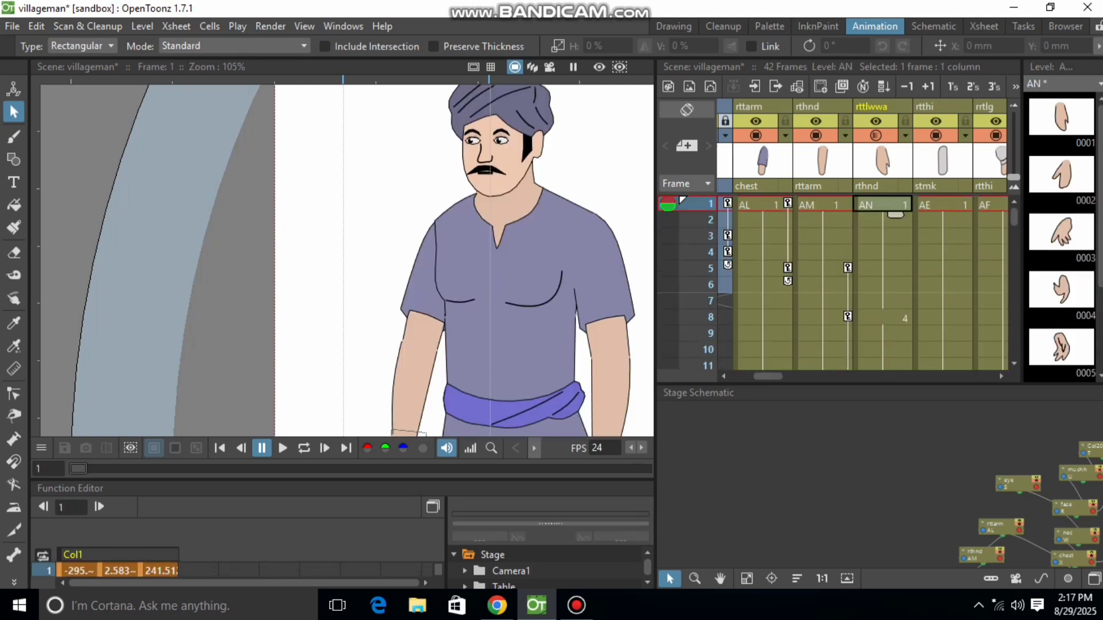
left_click(304, 448)
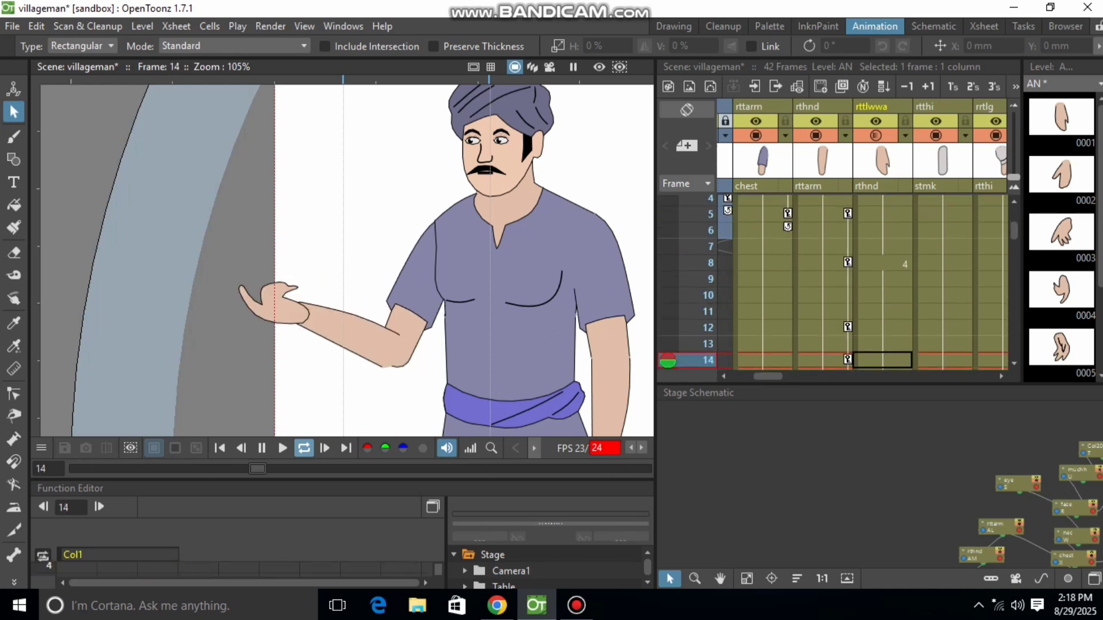
key("p")
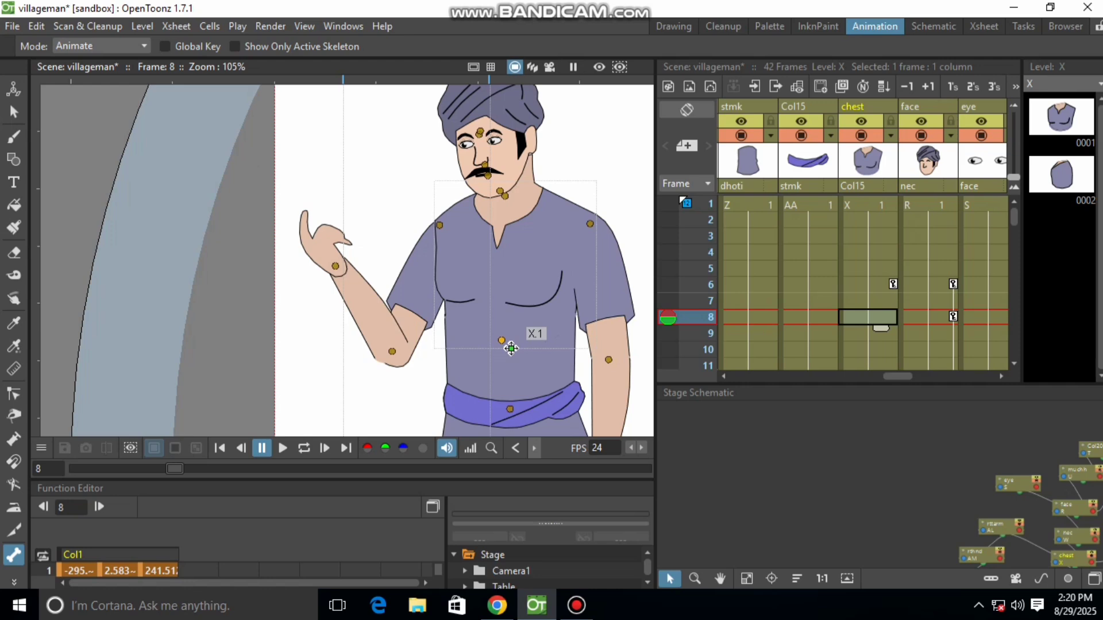
- Tilt the chest slightly toward the raised arm at frame 8 and set a key at frame 14 to hold the pose
left_click_drag(511, 349, 511, 348)
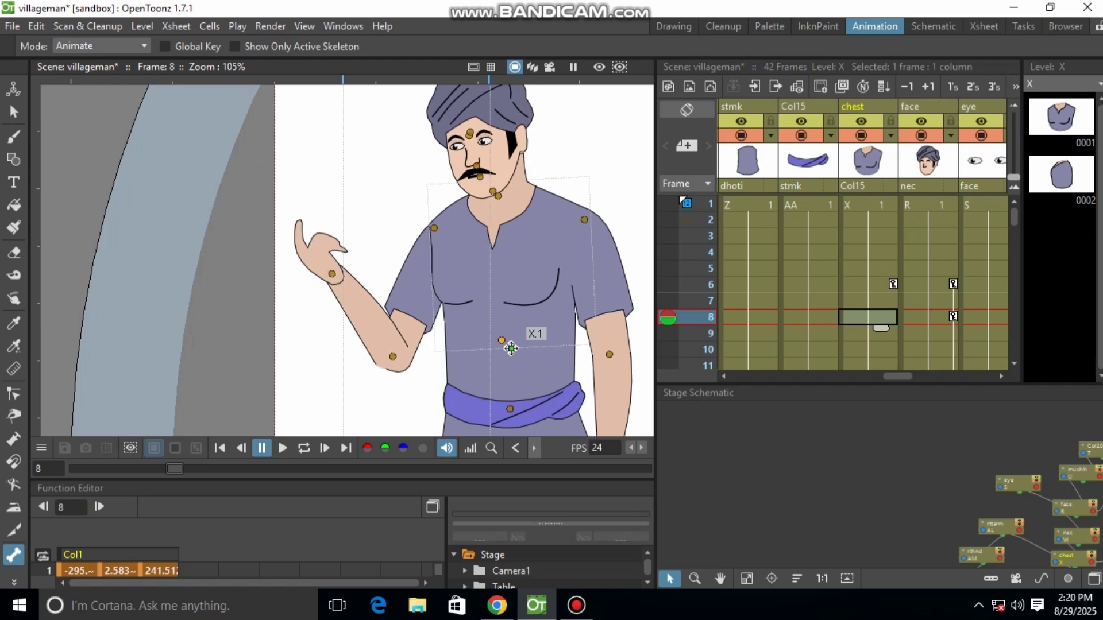
scroll(868, 287, "down", 1)
key("Down")
key("Down")
key("Down")
key("Down")
key("Down")
key("Down")
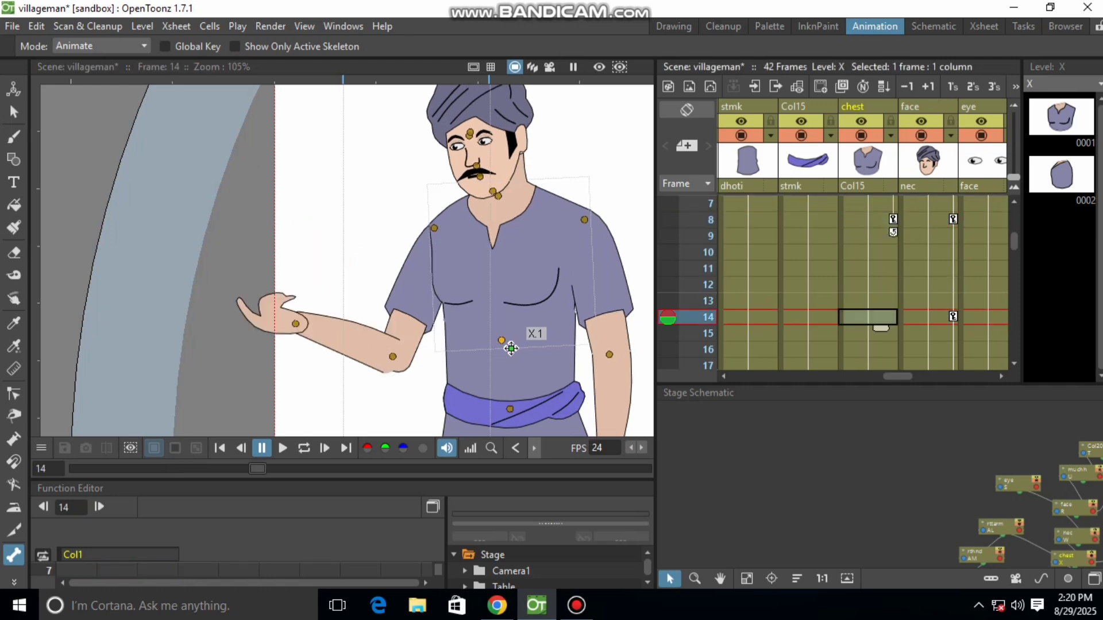
right_click(877, 317)
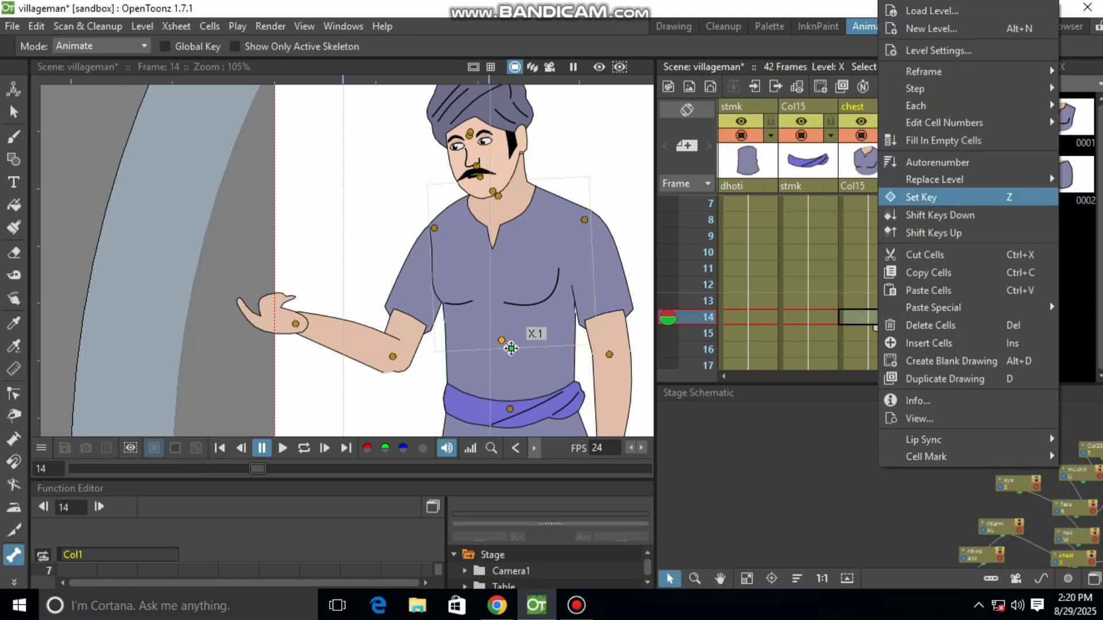
left_click(921, 197)
- Tilt the chest away from the raised arm at frame 18
key("Down")
key("Down")
key("Down")
key("Down")
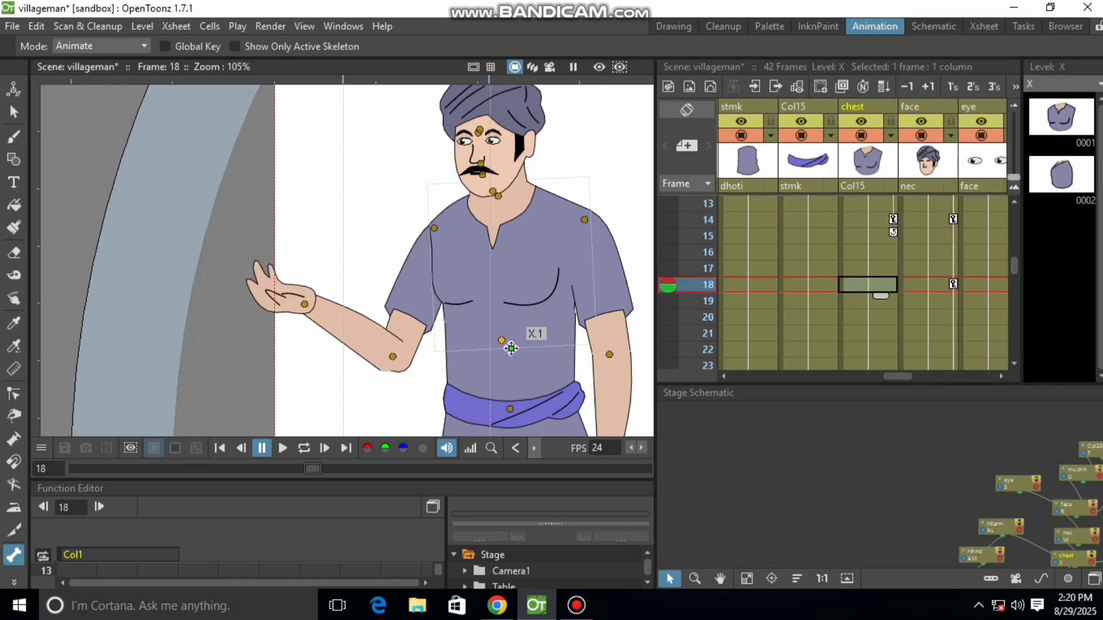
left_click_drag(506, 258, 516, 261)
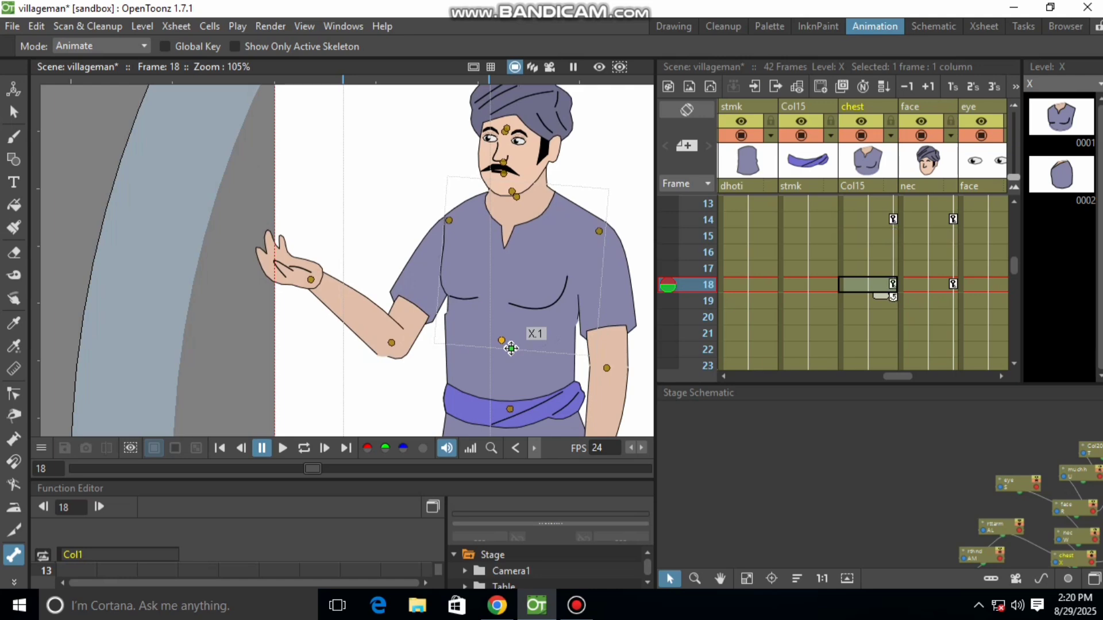
- Set a key on the chest column at frame 24 to hold the tilted pose
scroll(863, 283, "down", 1)
left_click(869, 286)
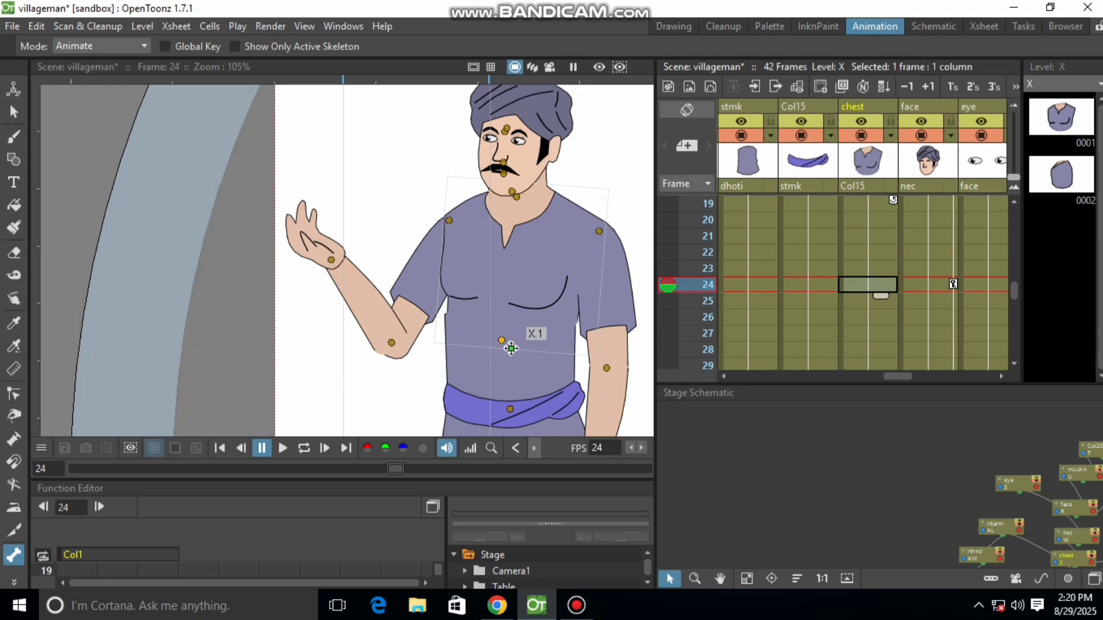
key("Up")
key("Up")
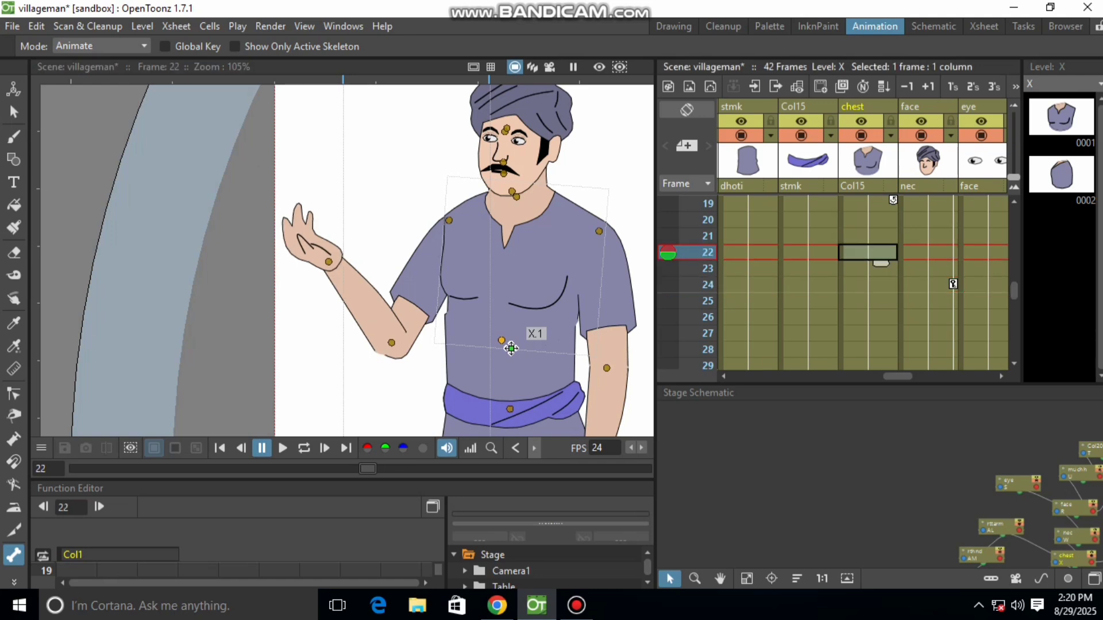
key("Down")
key("Down")
right_click(869, 284)
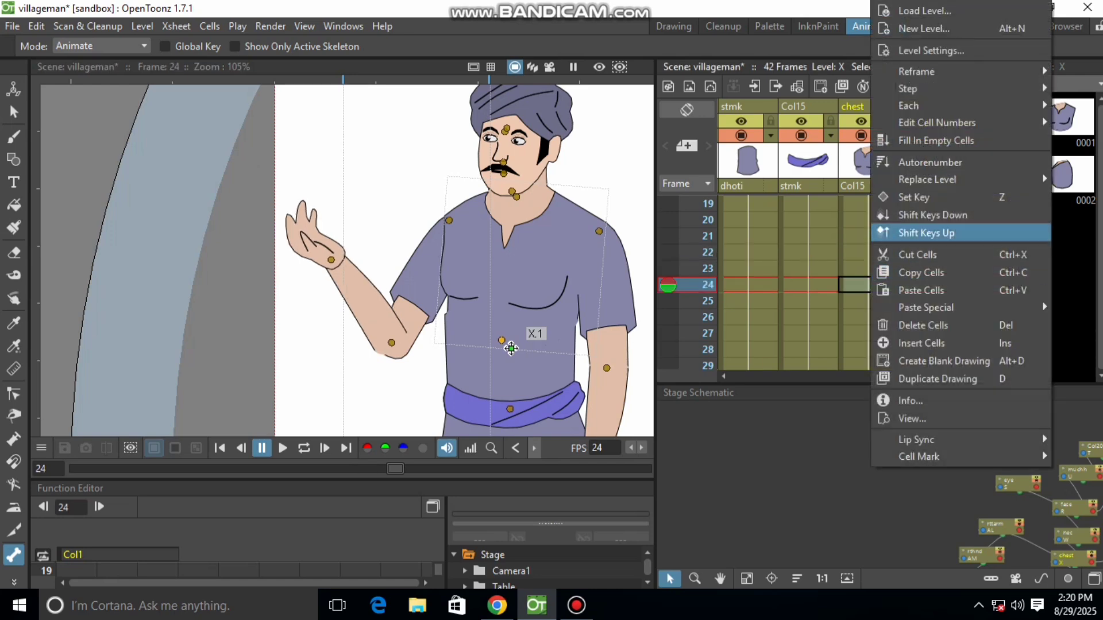
left_click(899, 197)
- Rotate the chest back to its upright position at frame 31
scroll(873, 282, "down", 1)
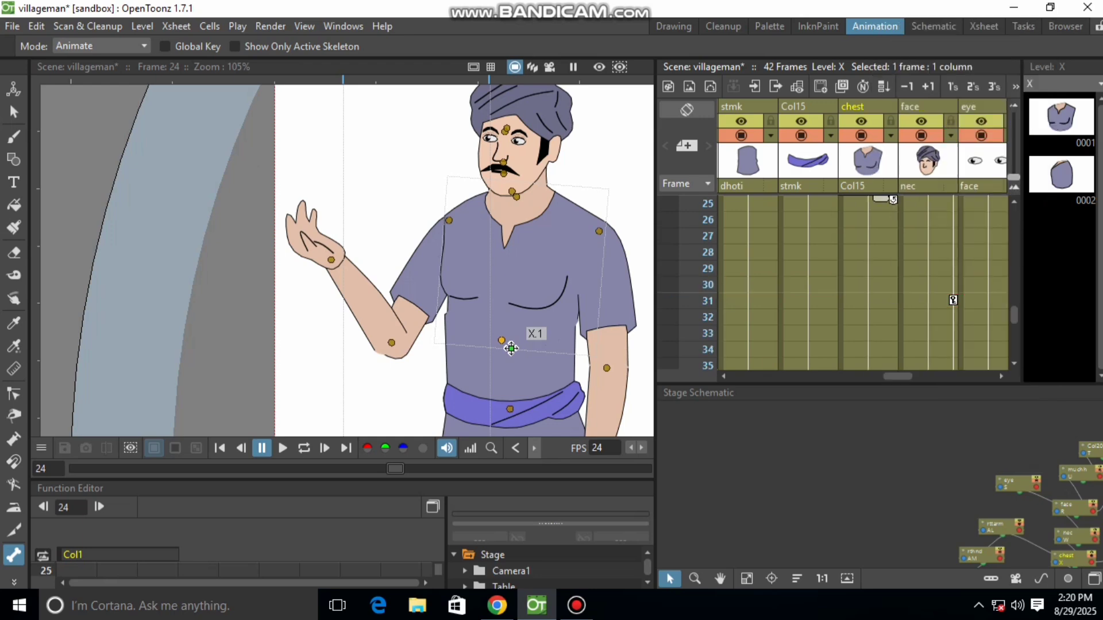
key("Down")
key("Down")
key("Down")
key("Down")
key("Down")
key("Down")
key("Down")
left_click(511, 349)
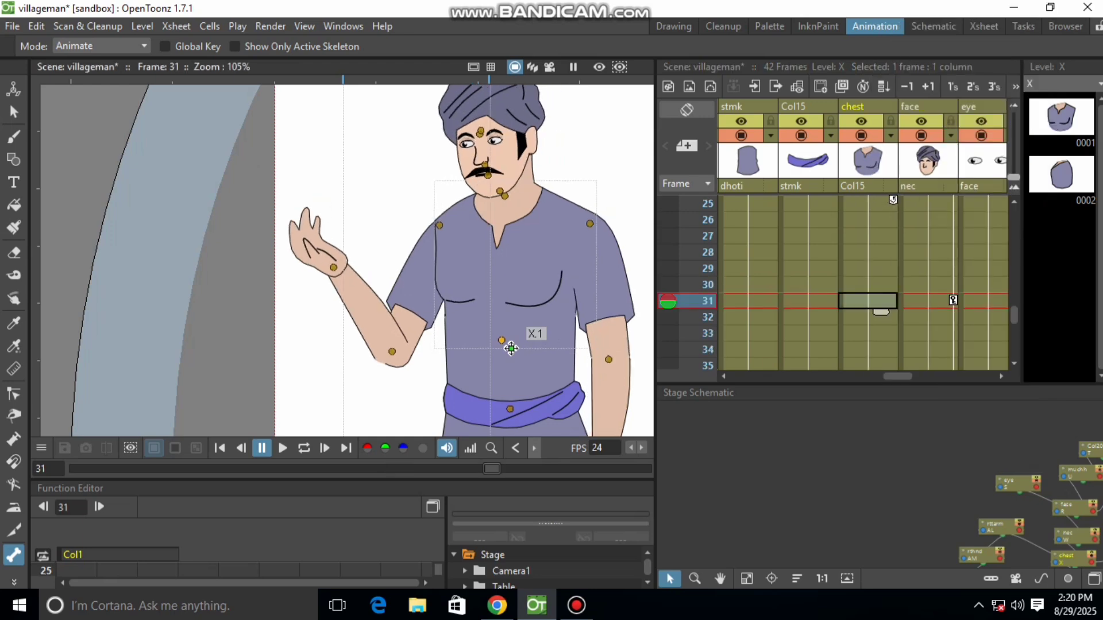
- Play the animation in a loop to review the chest and arm motion, and stop playback
scroll(863, 284, "up", 3)
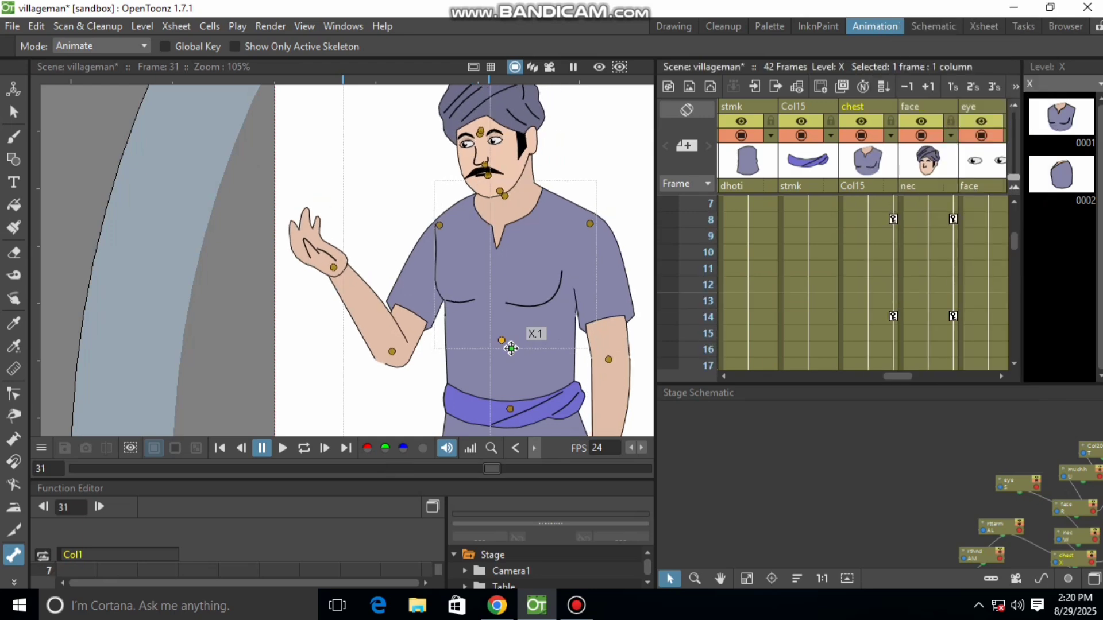
scroll(862, 281, "up", 2)
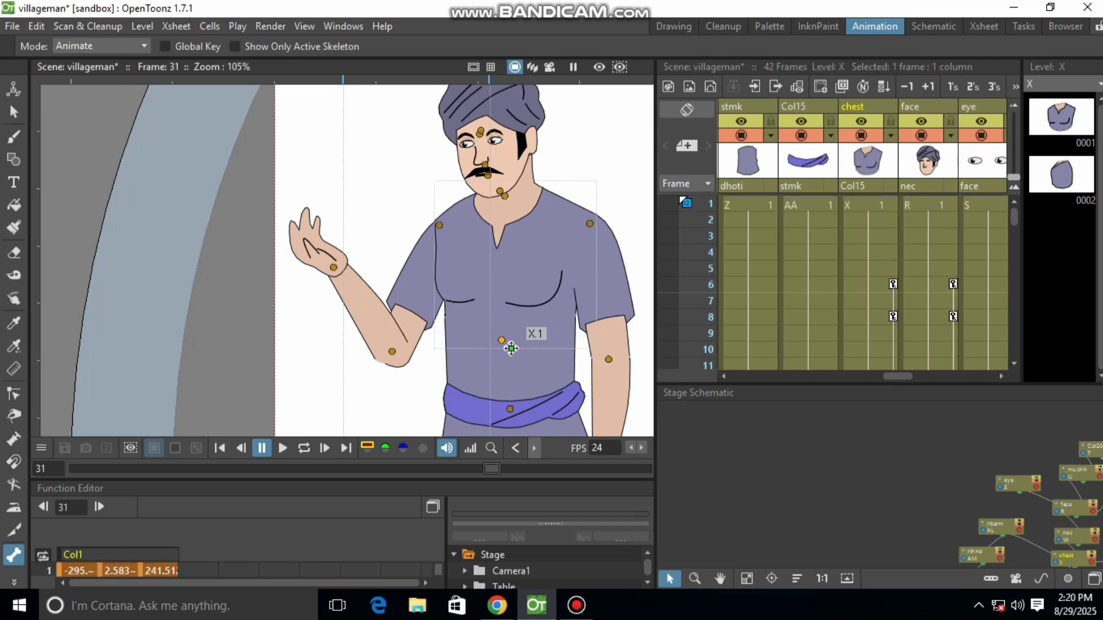
left_click(304, 448)
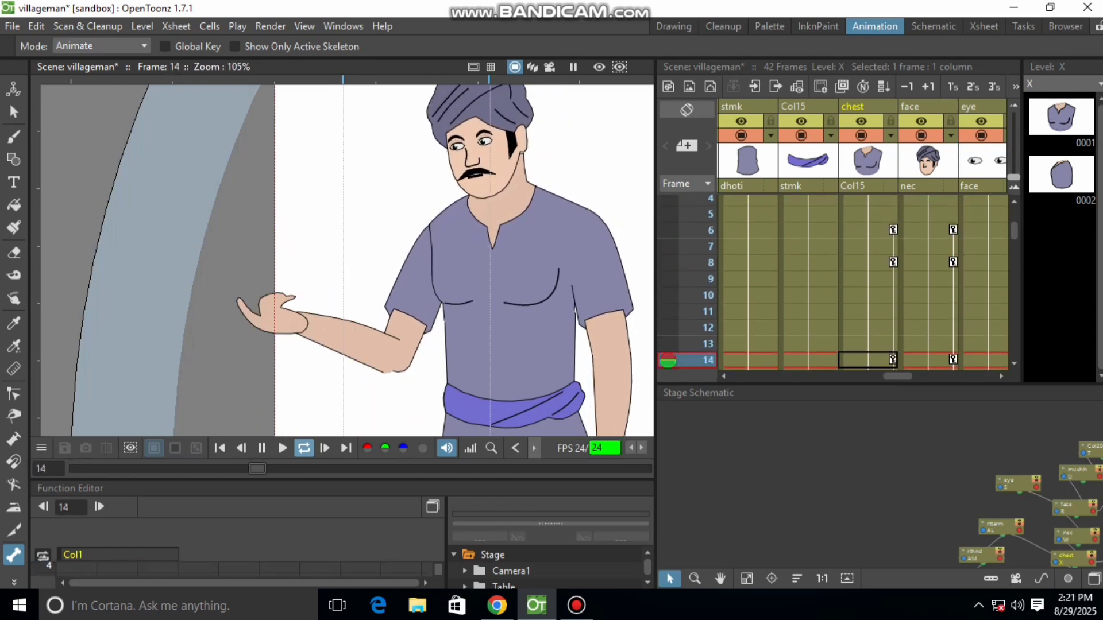
left_click(262, 448)
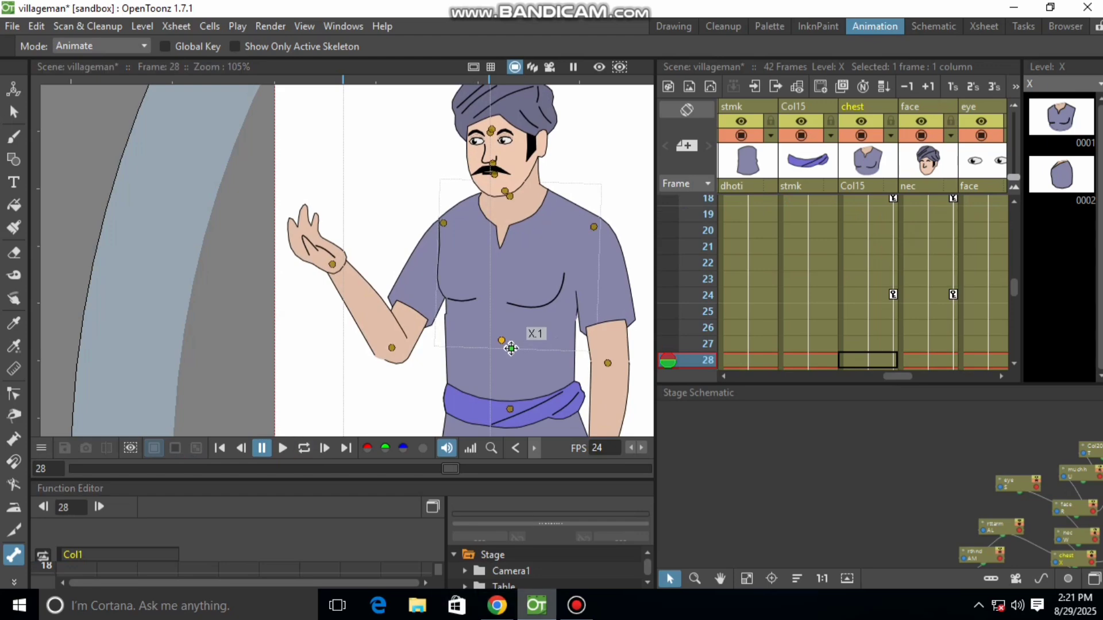
left_click(577, 605)
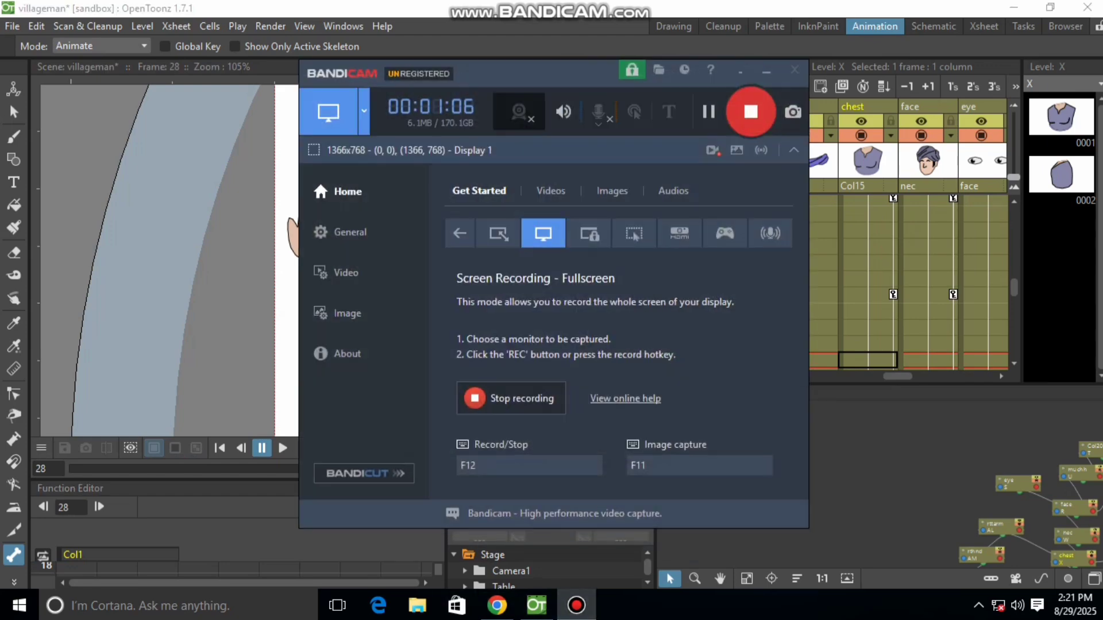